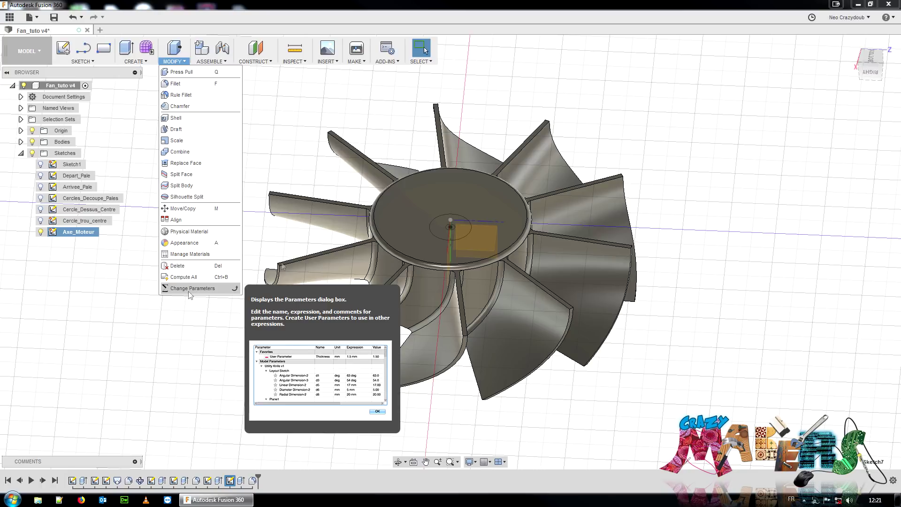
Review the fan's sketches one by one, from Sketch1 to Axe_Moteur, with the open side of the hub in view
mouse_move(871, 72)
mouse_down()
mouse_move(885, 60)
mouse_move(885, 12)
mouse_move(840, 60)
mouse_move(820, 55)
mouse_move(825, 65)
mouse_up()
mouse_move(493, 260)
middle_down()
mouse_move(601, 258)
mouse_move(556, 265)
middle_up()
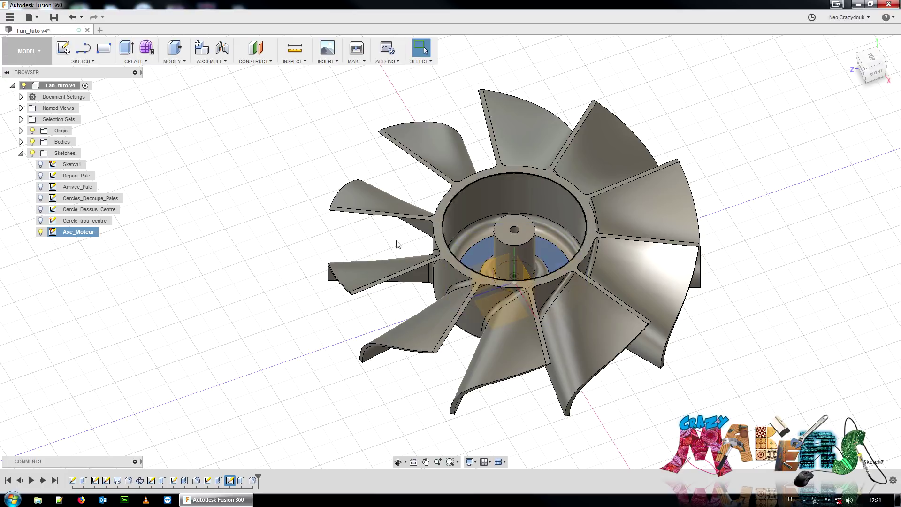
click(70, 165)
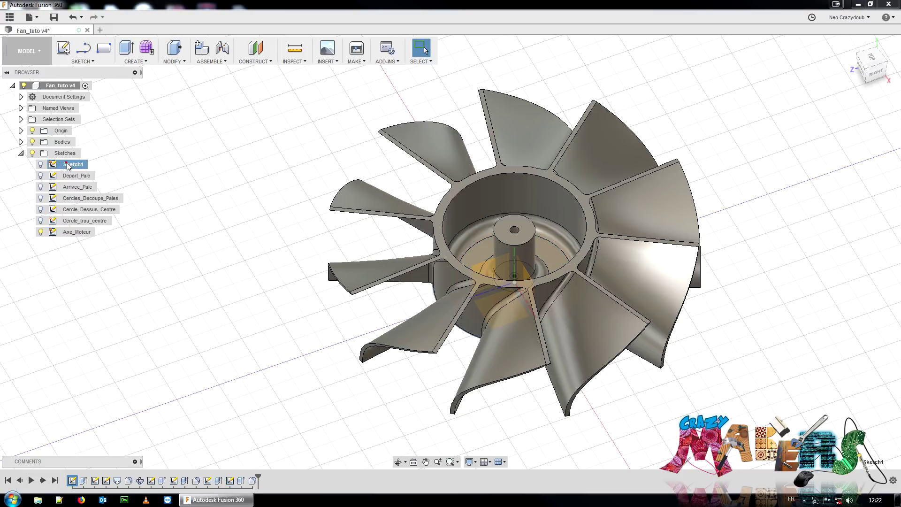
click(76, 187)
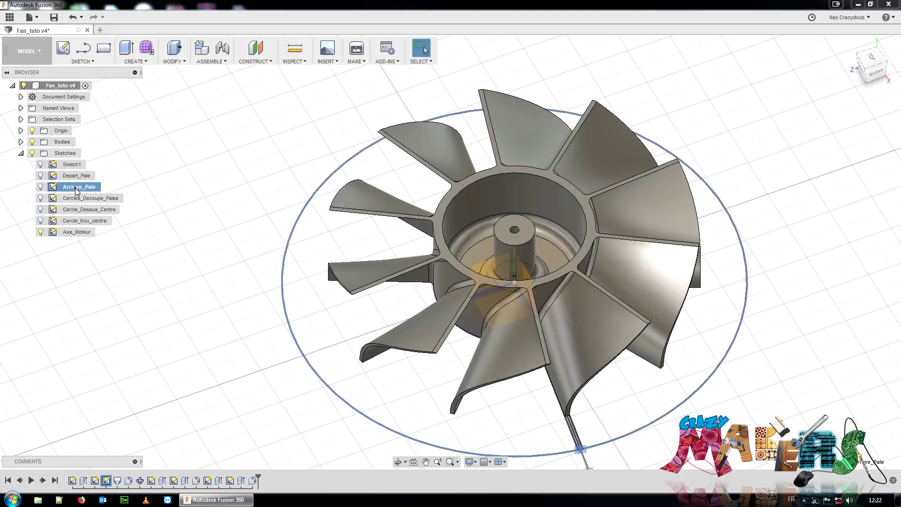
click(76, 198)
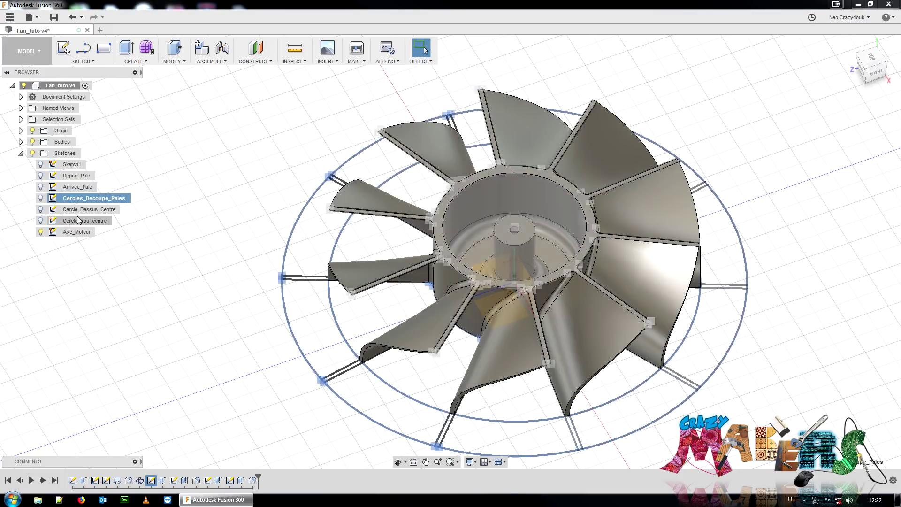
click(78, 212)
click(79, 218)
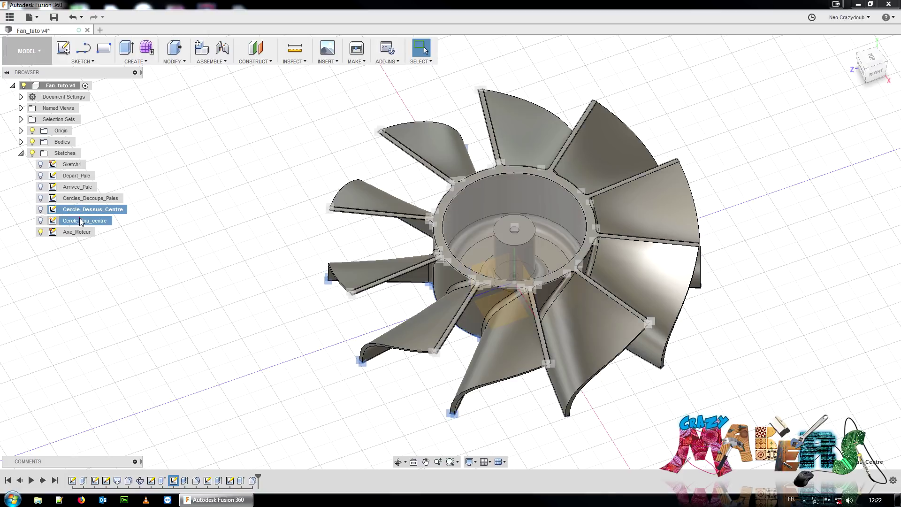
click(77, 231)
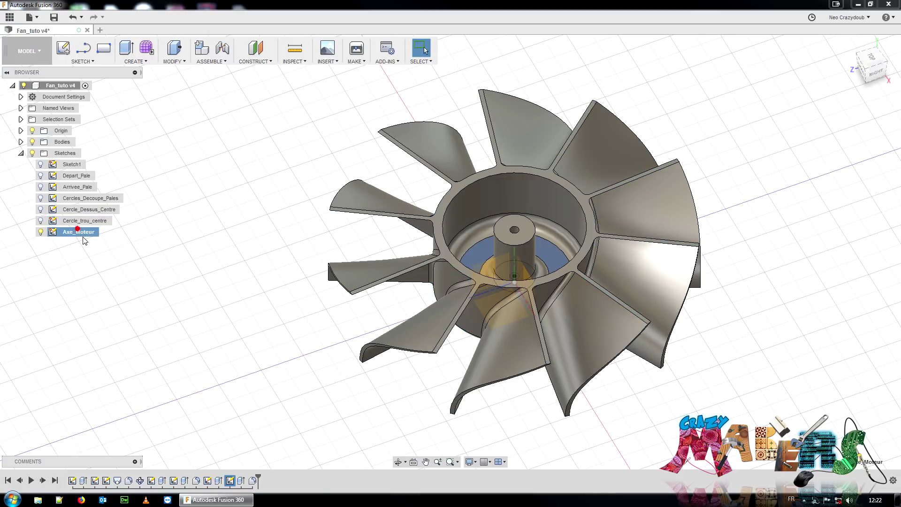
click(171, 225)
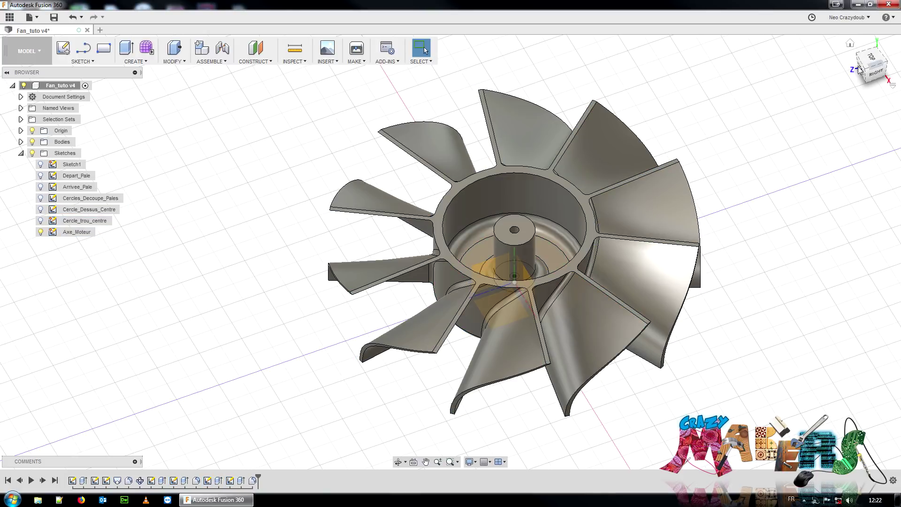
Save a new version of the fan design and open its parameters list beside the model
click(54, 18)
click(450, 259)
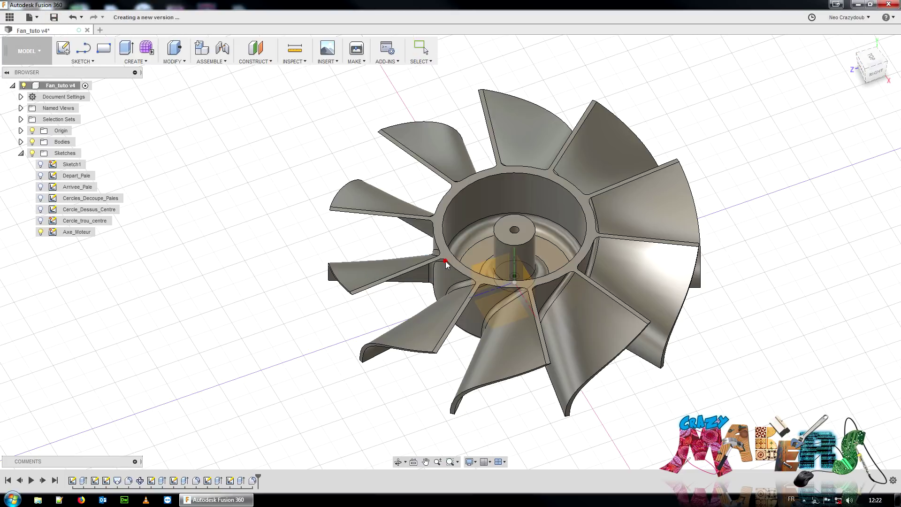
click(173, 61)
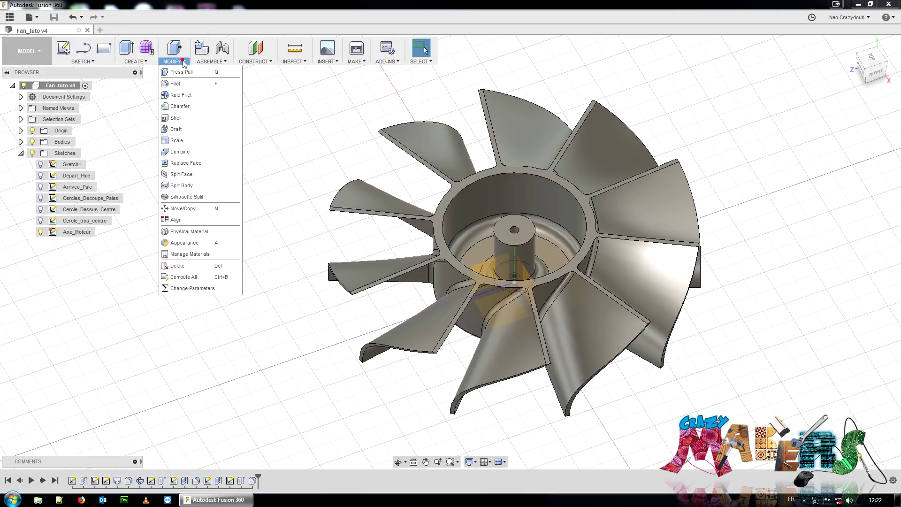
click(187, 289)
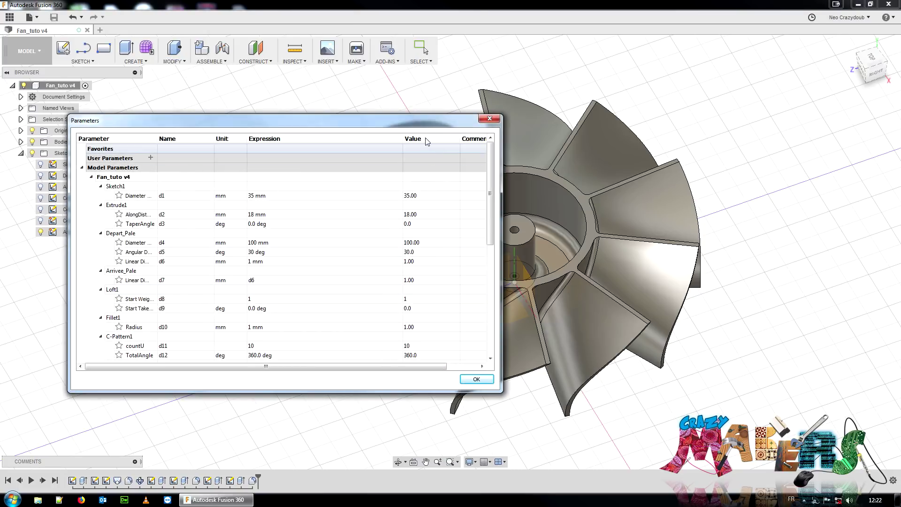
drag(424, 127, 383, 126)
middle_drag(697, 187, 865, 173)
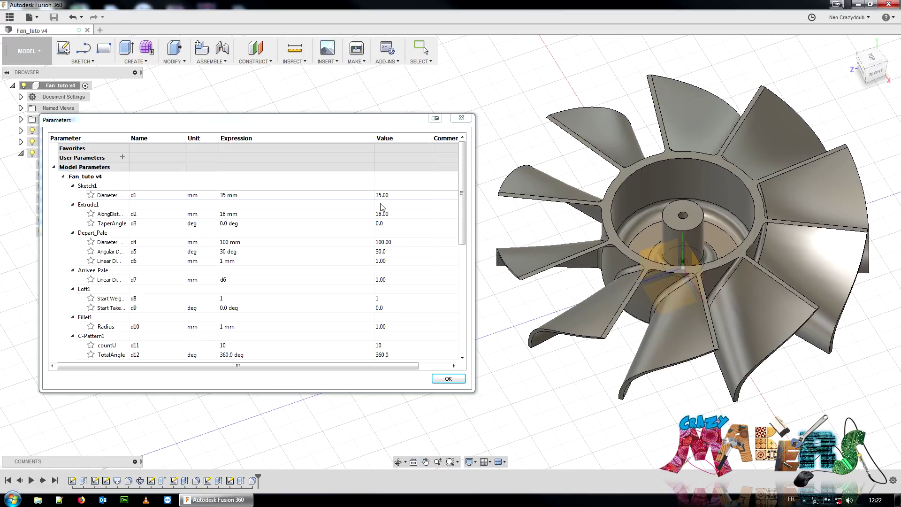
Examine the model parameters grouped under Sketch1, Extrude1 and Depart_Pale, and inspect the fan from its closed and open sides
click(71, 187)
click(72, 186)
click(73, 195)
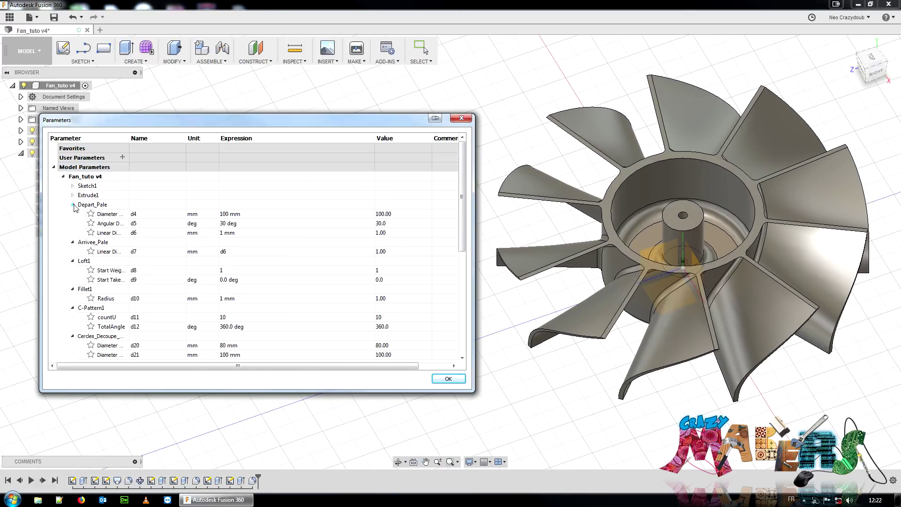
click(73, 204)
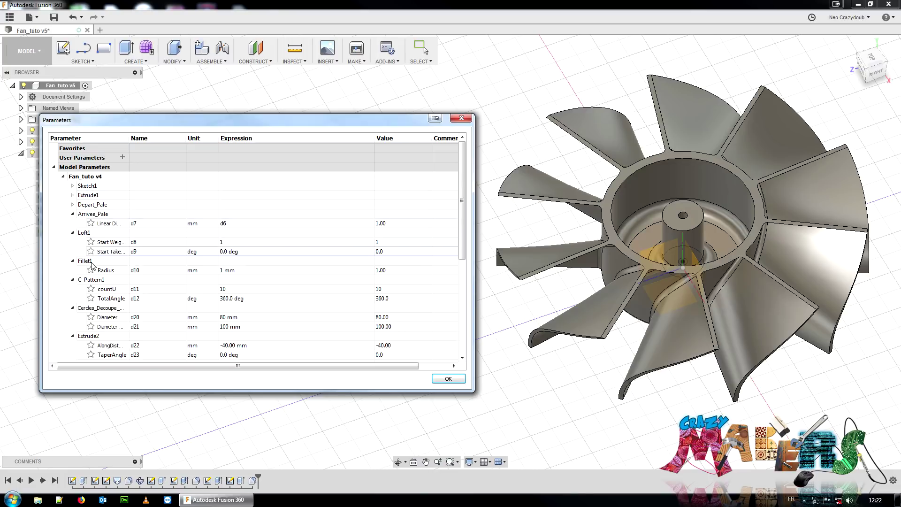
click(73, 204)
click(73, 195)
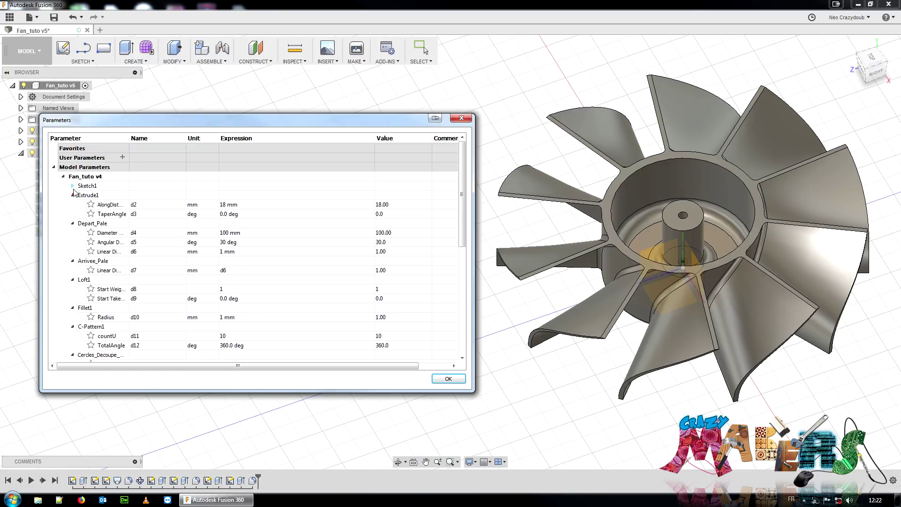
click(72, 186)
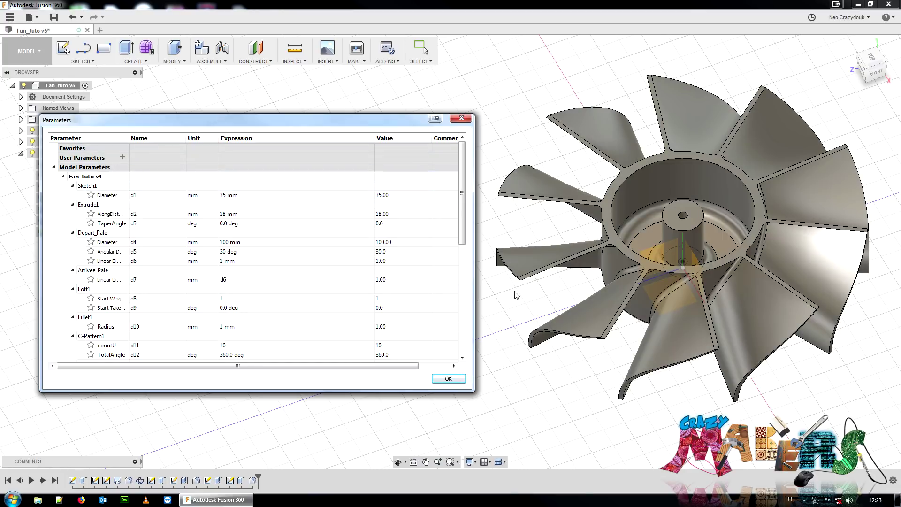
mouse_move(463, 192)
mouse_down()
mouse_move(474, 289)
mouse_move(464, 190)
mouse_up()
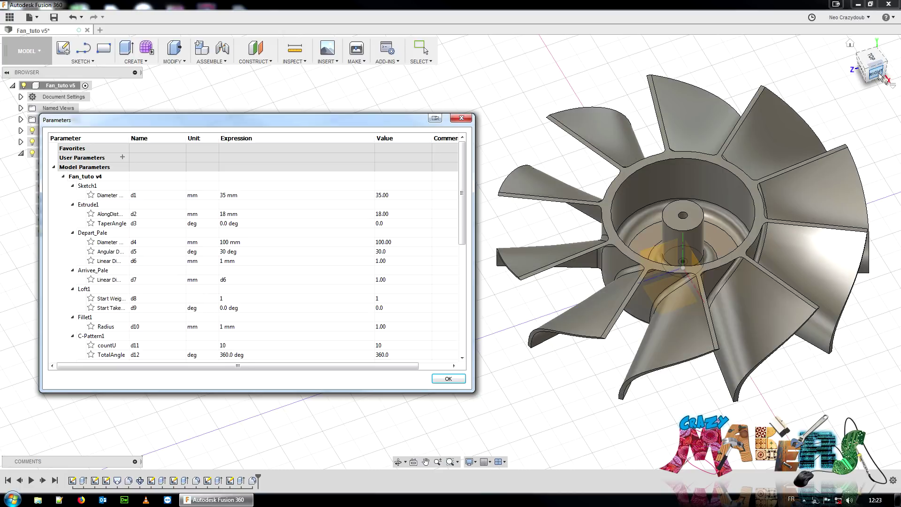
drag(879, 77, 863, 17)
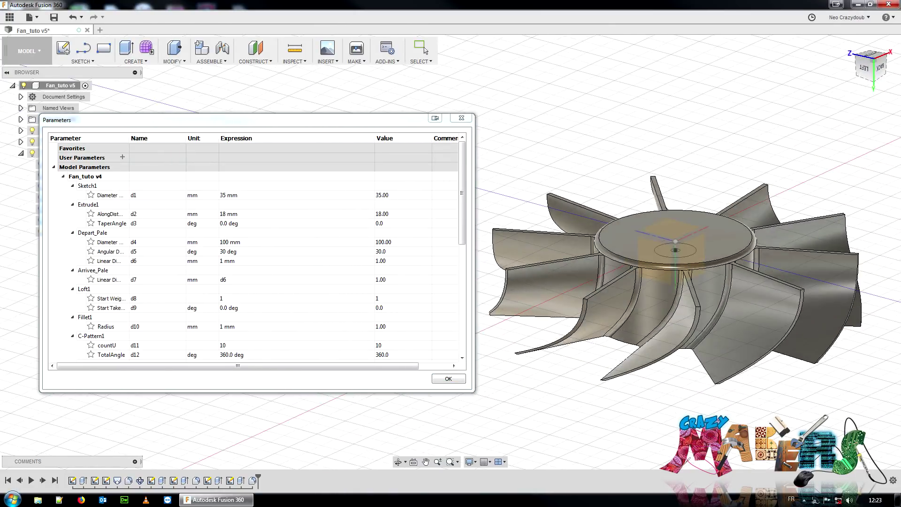
drag(615, 412, 575, 417)
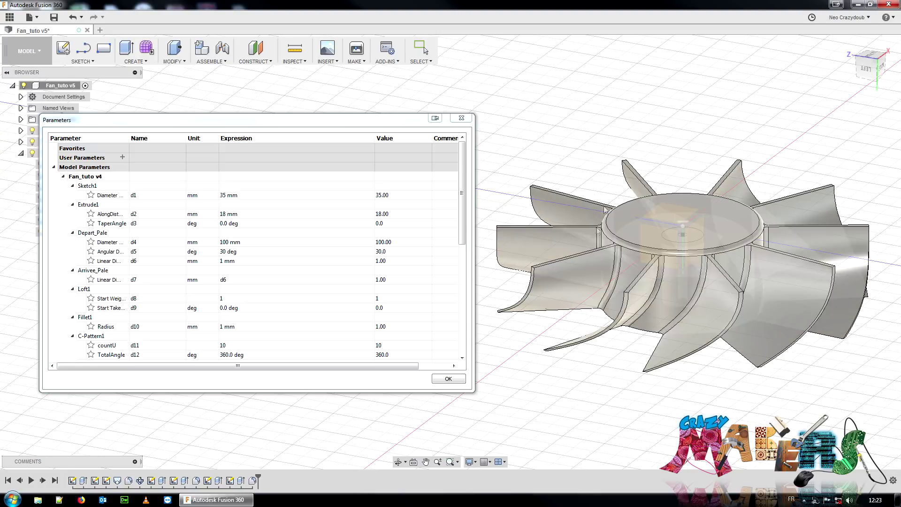
click(870, 71)
shift+middle_drag(676, 263, 699, 208)
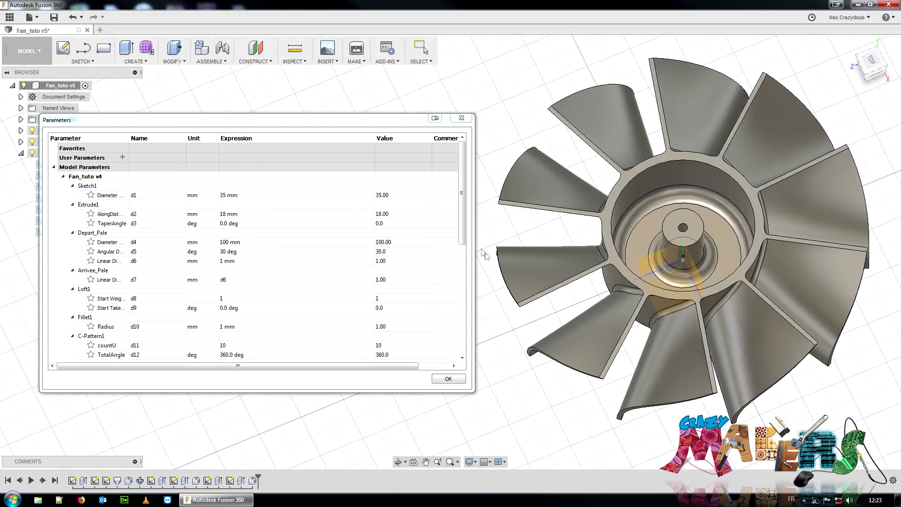
Add a user parameter named Nombre_de_Pales with No Units and the expression 10
click(122, 157)
click(283, 290)
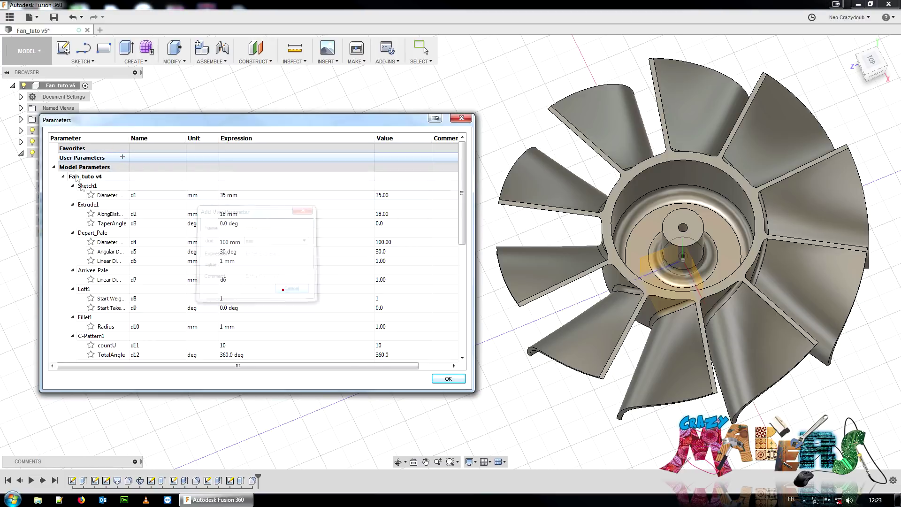
click(122, 157)
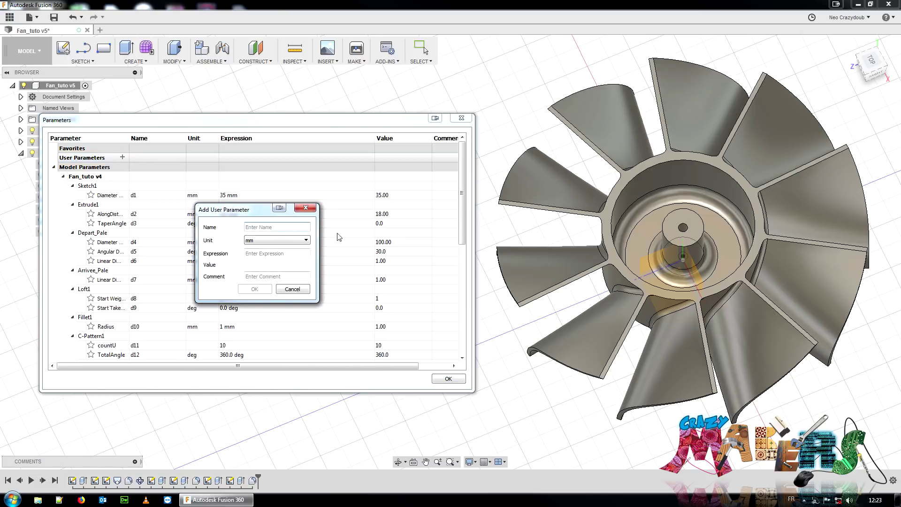
click(291, 227)
key(Delete)
text(ombre_de_Pales)
click(258, 240)
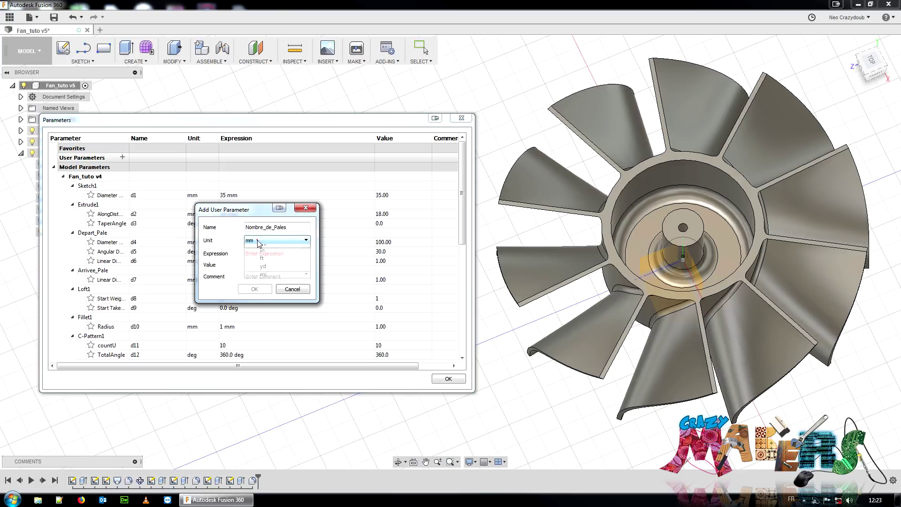
click(265, 248)
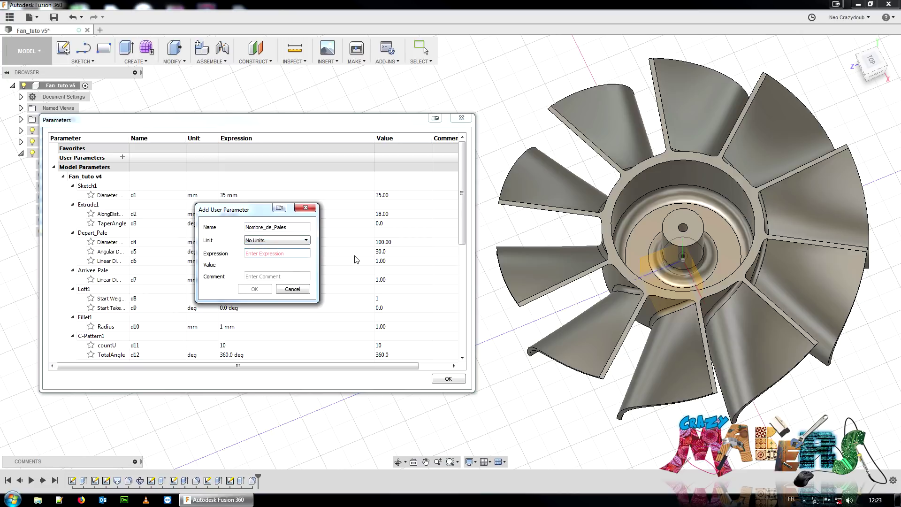
text(10)
click(265, 287)
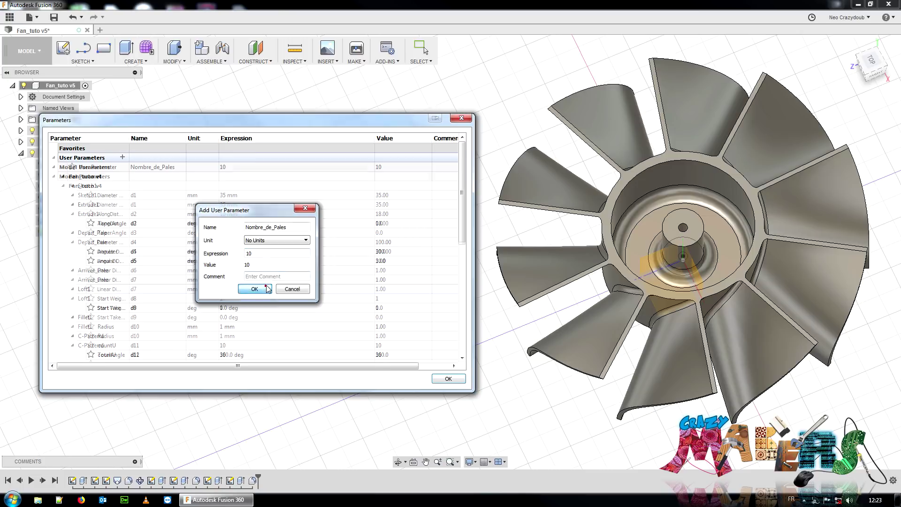
Add a user parameter named Inclinaison_Pales in degrees with the expression 30
click(123, 158)
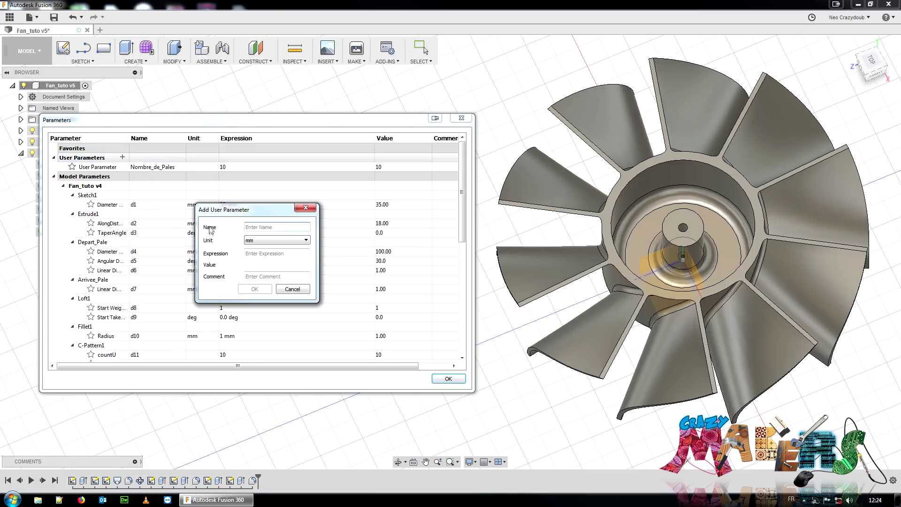
click(275, 228)
click(258, 240)
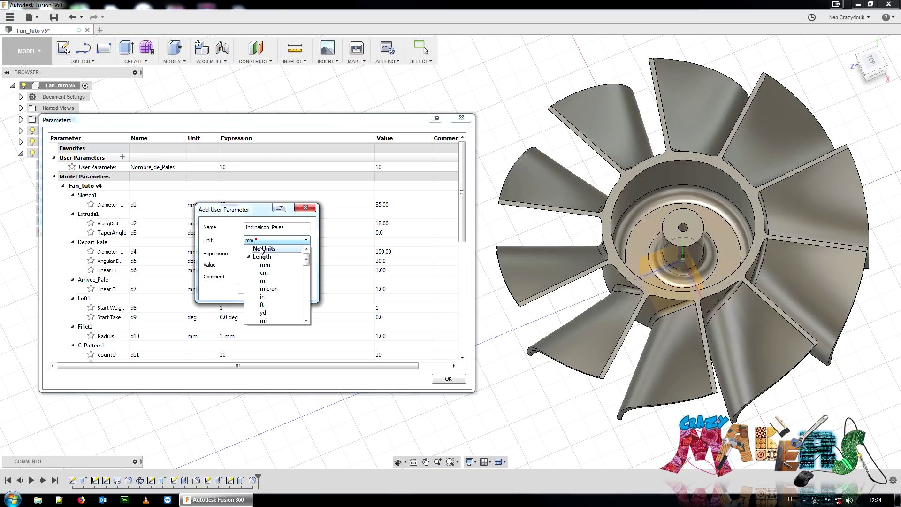
scroll(268, 282, down, 2)
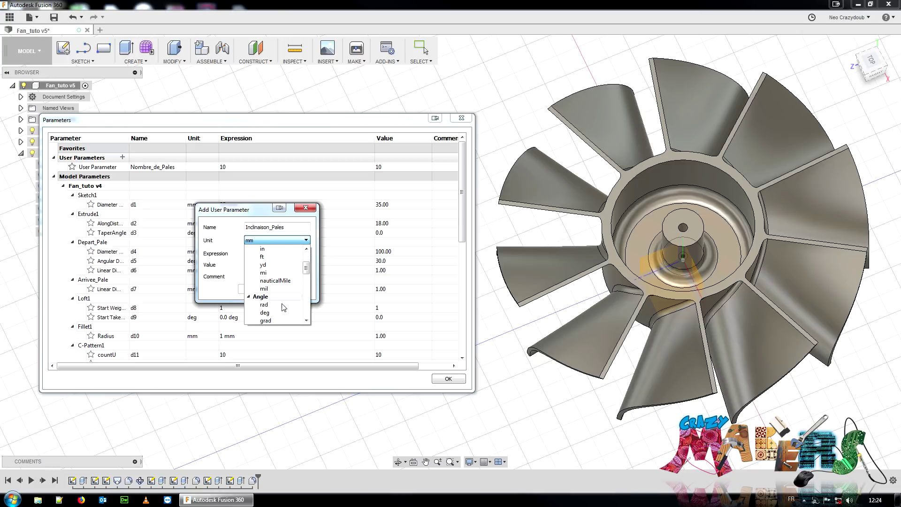
click(264, 313)
click(264, 255)
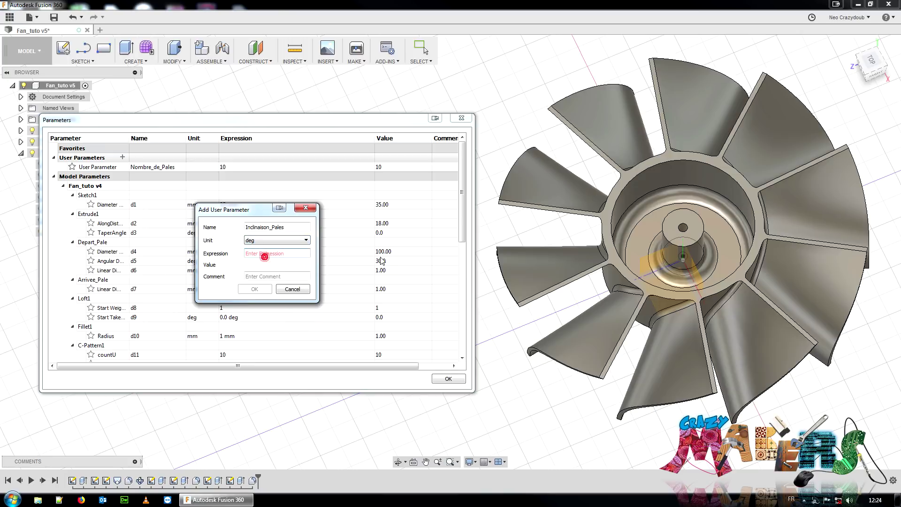
text(30)
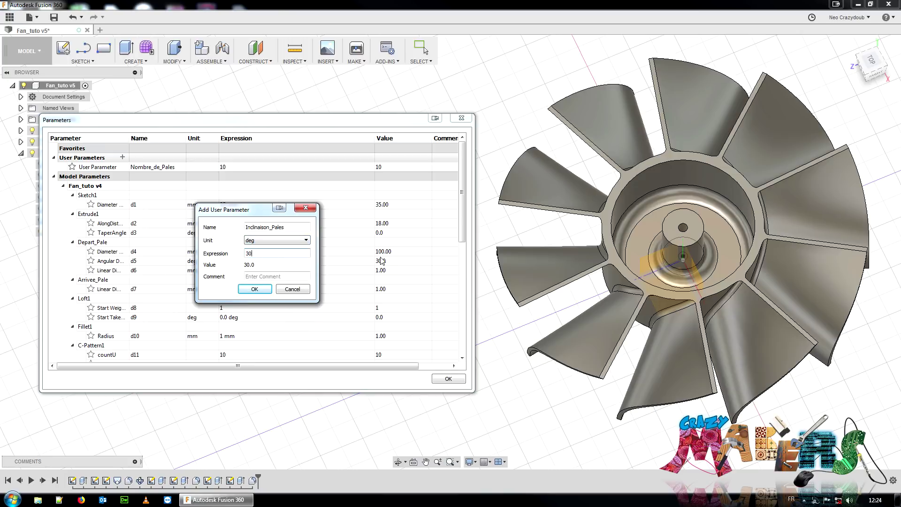
click(256, 290)
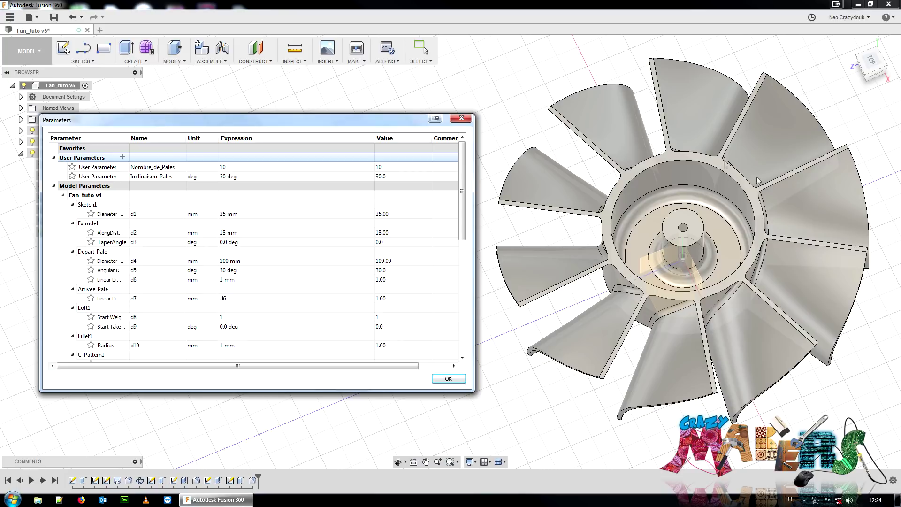
Add a user parameter named Diametre_Centre in millimetres with the expression 30
click(123, 158)
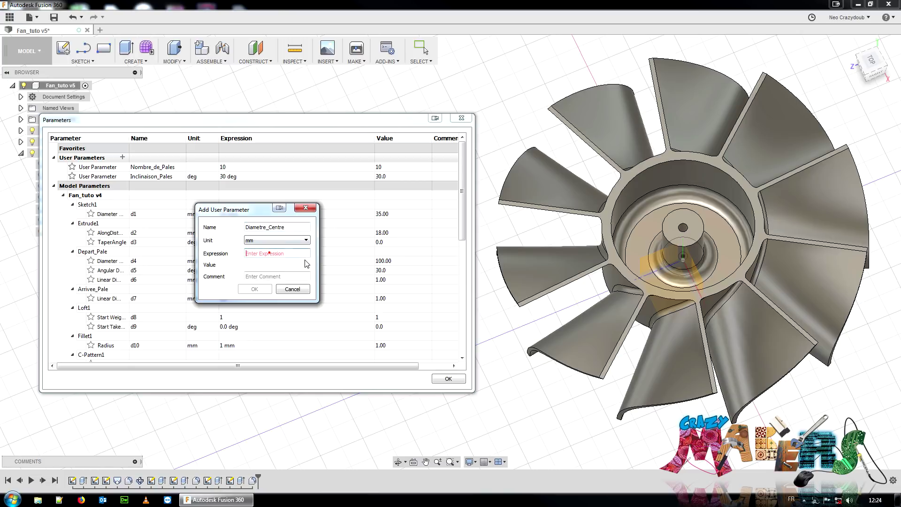
text(30)
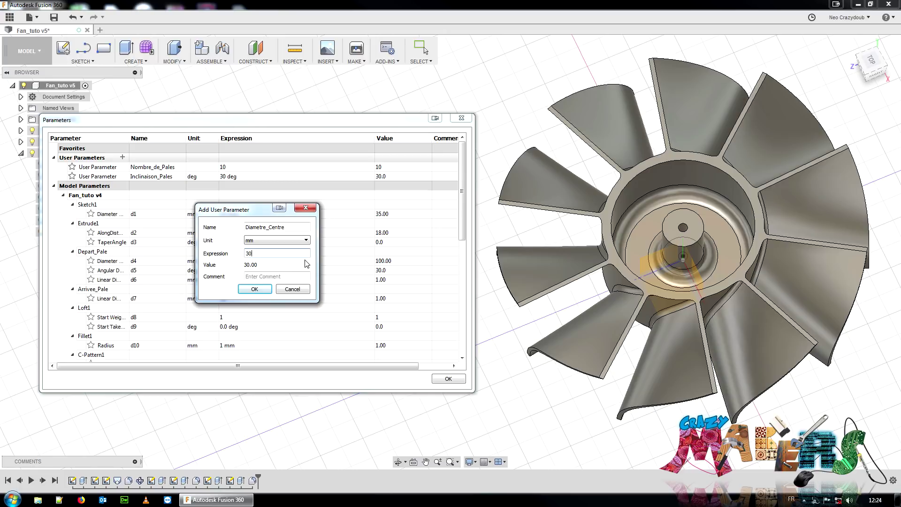
click(254, 290)
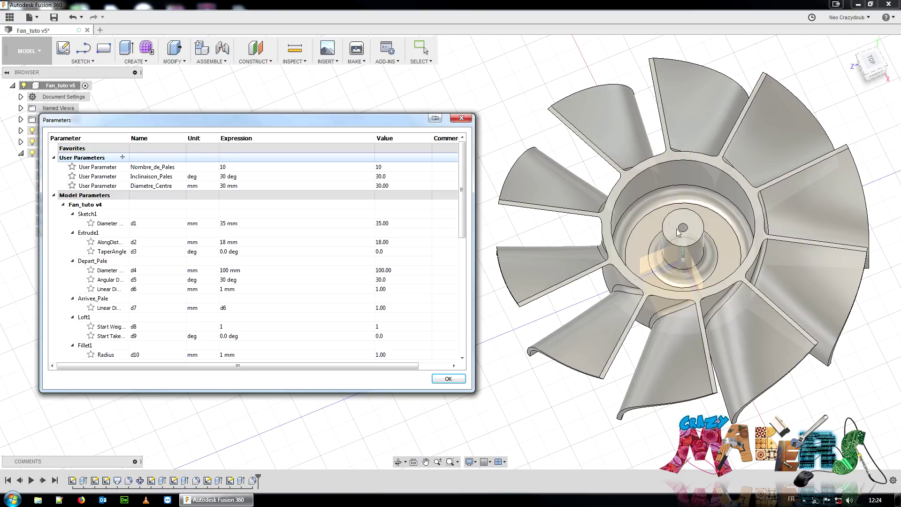
Add a user parameter named Diametre_Axe_Moteur in millimetres with the expression 3
click(122, 157)
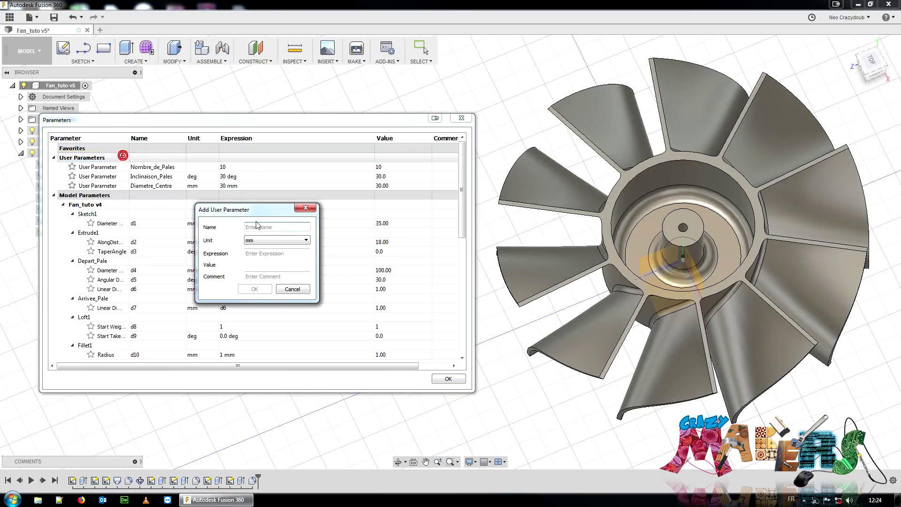
text(Diametre_Axe_Moteur)
click(279, 255)
text(3)
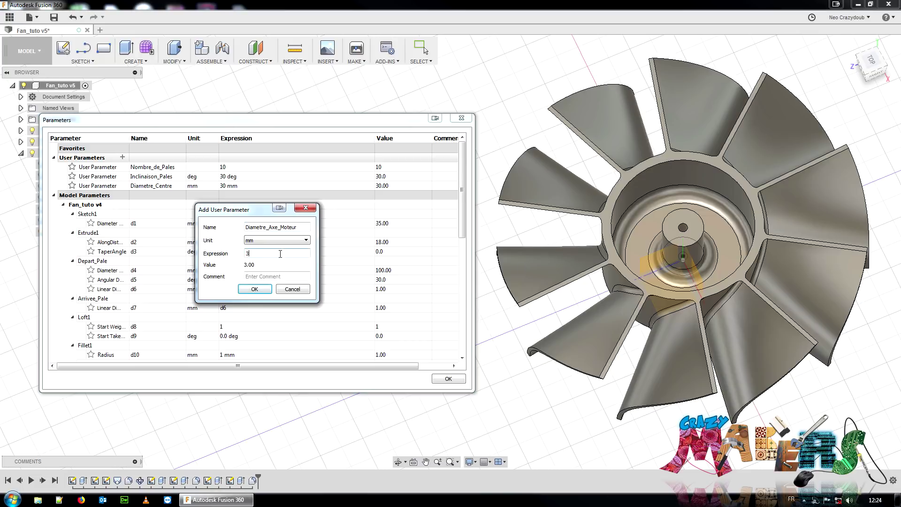
click(260, 288)
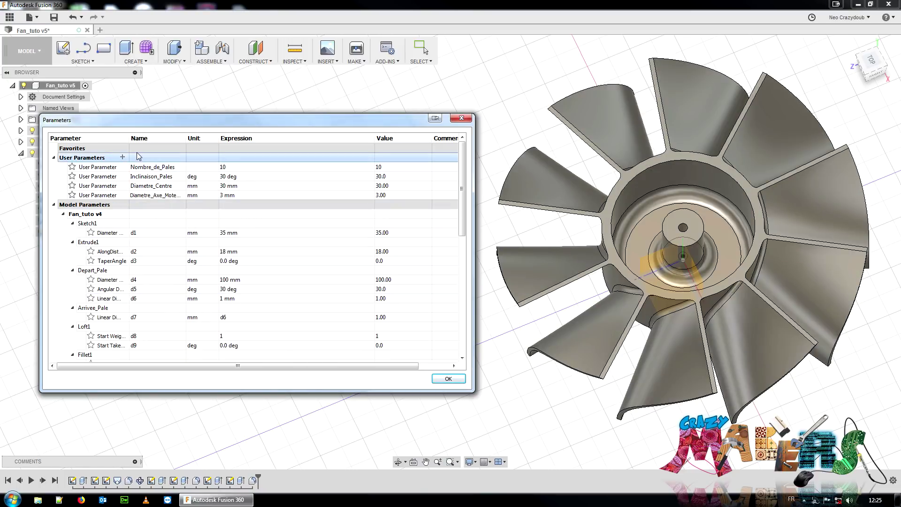
Add a user parameter named Epaisseur_Pales in millimetres with the expression 2
click(122, 157)
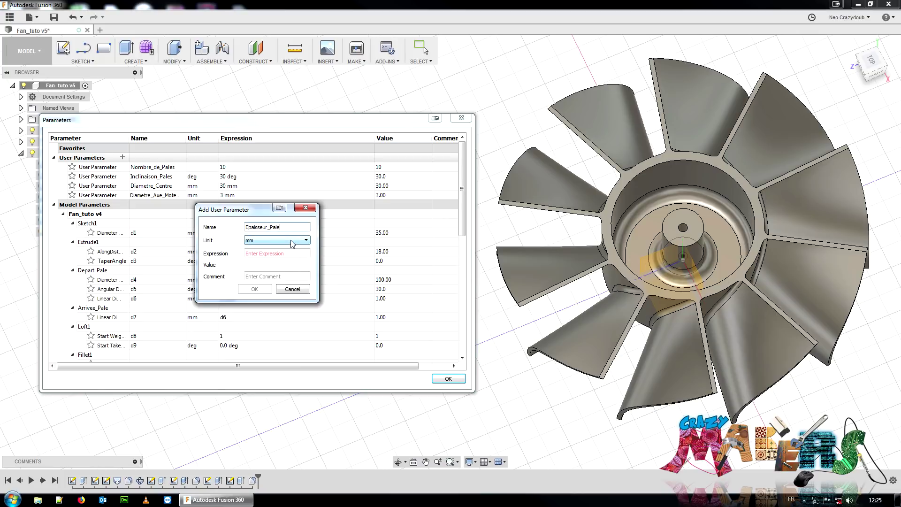
click(263, 254)
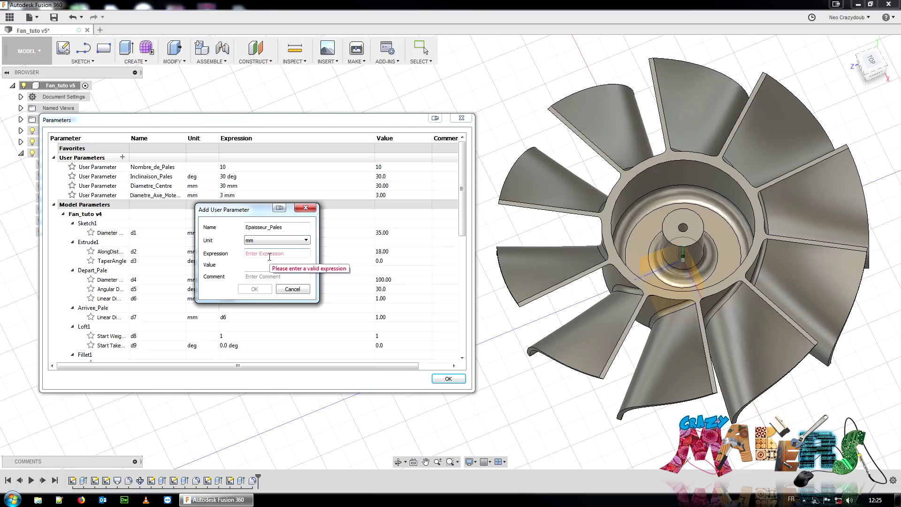
text(2)
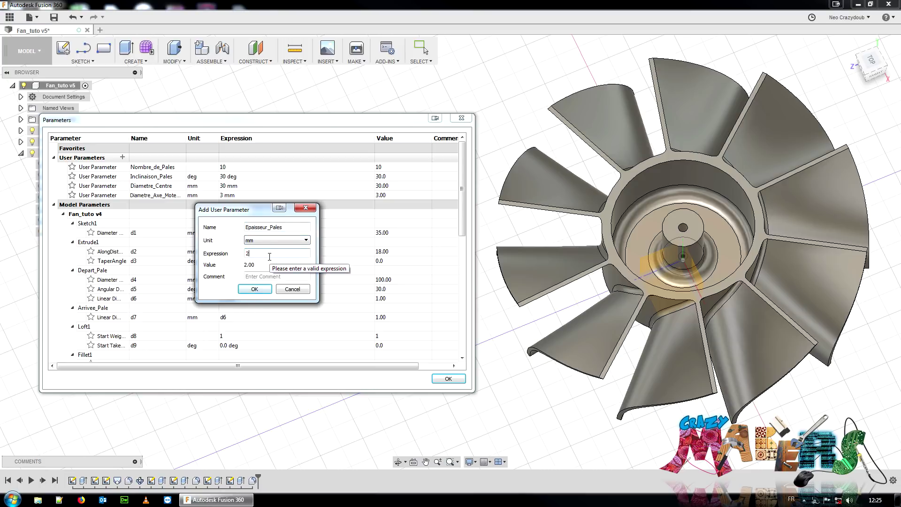
click(255, 289)
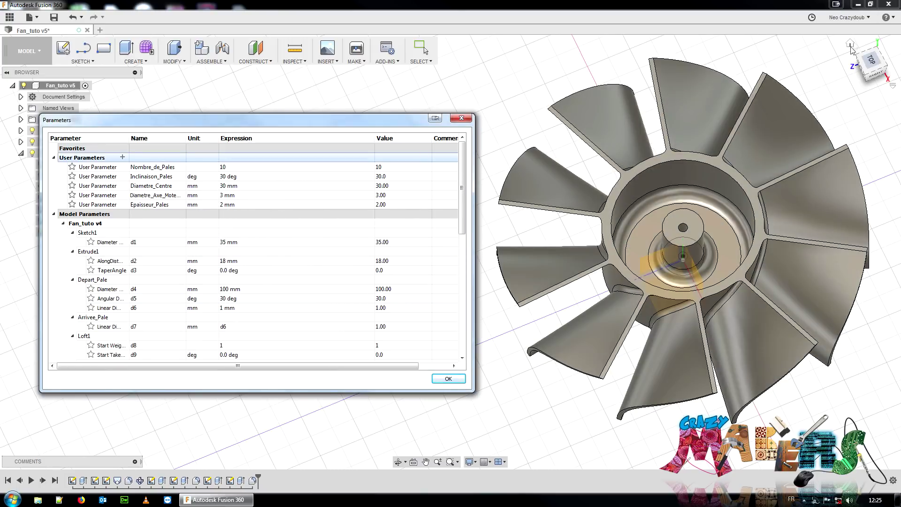
Inspect the fan from the side, and widen the parameter list's Name column to fit the longest user parameter name
drag(871, 63, 867, 42)
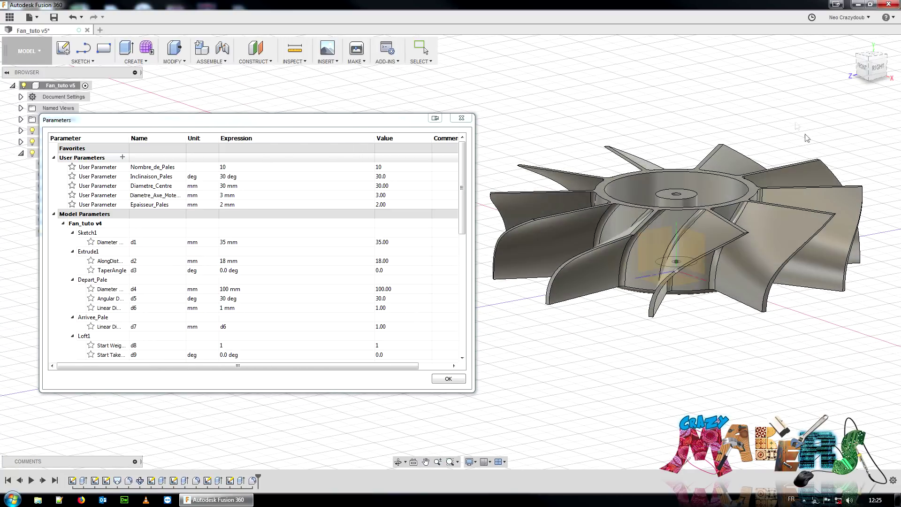
middle_drag(681, 217, 682, 252)
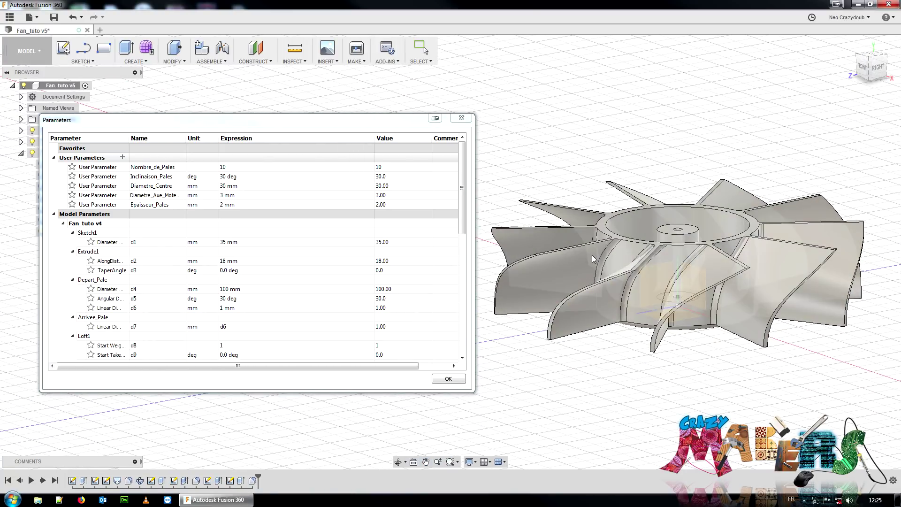
click(881, 75)
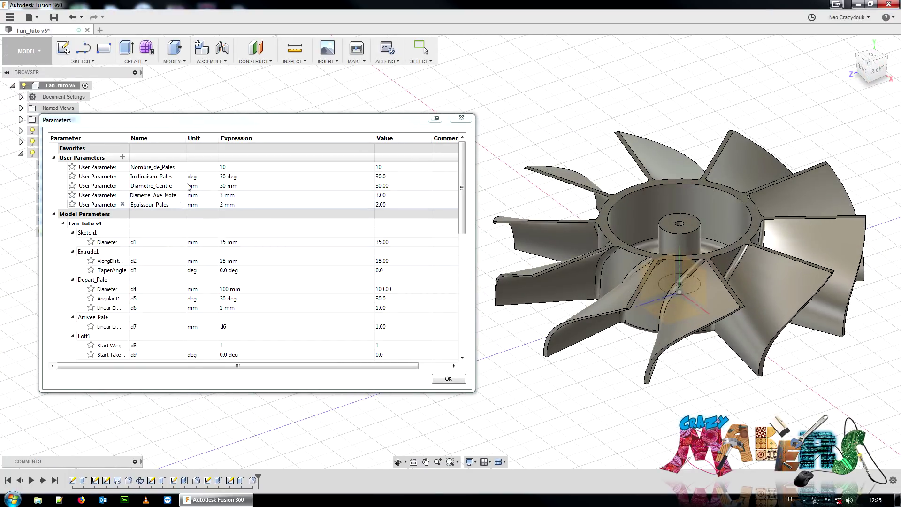
click(188, 138)
drag(189, 137, 206, 137)
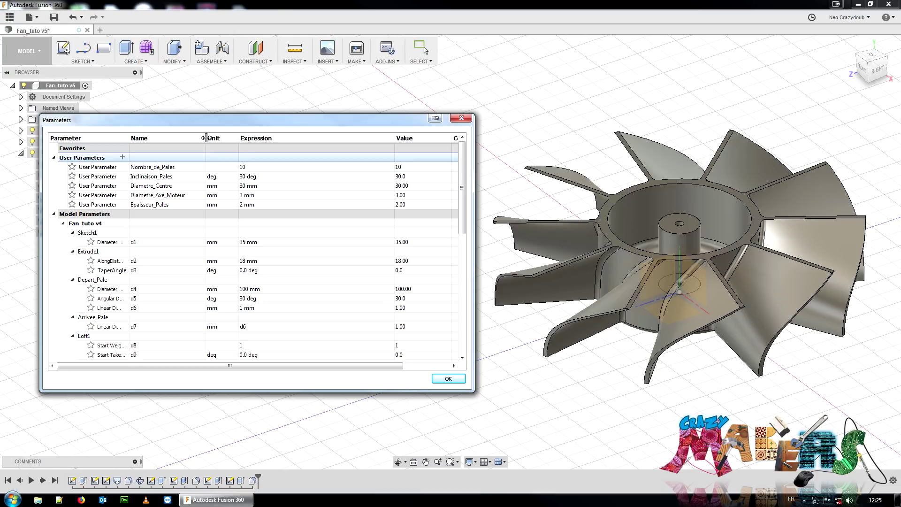
Copy the name of the user parameter Nombre_de_Pales
double_click(271, 167)
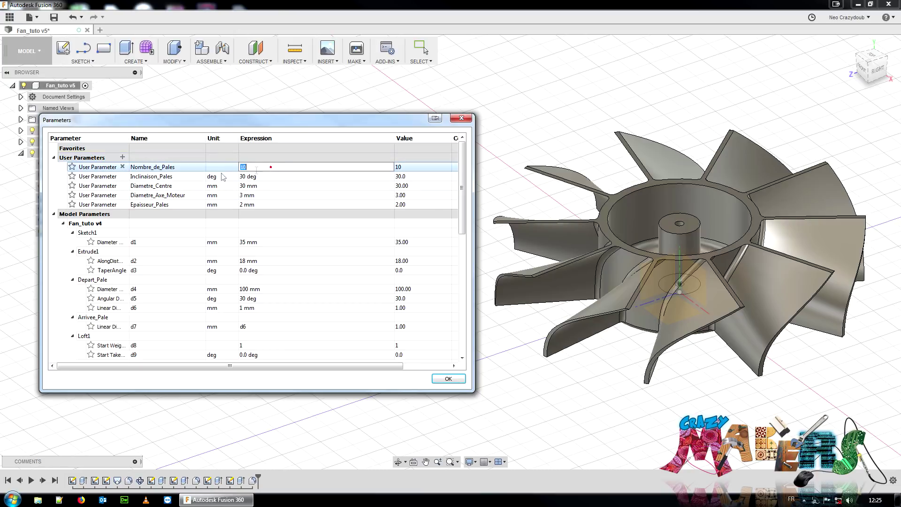
double_click(164, 168)
click(190, 249)
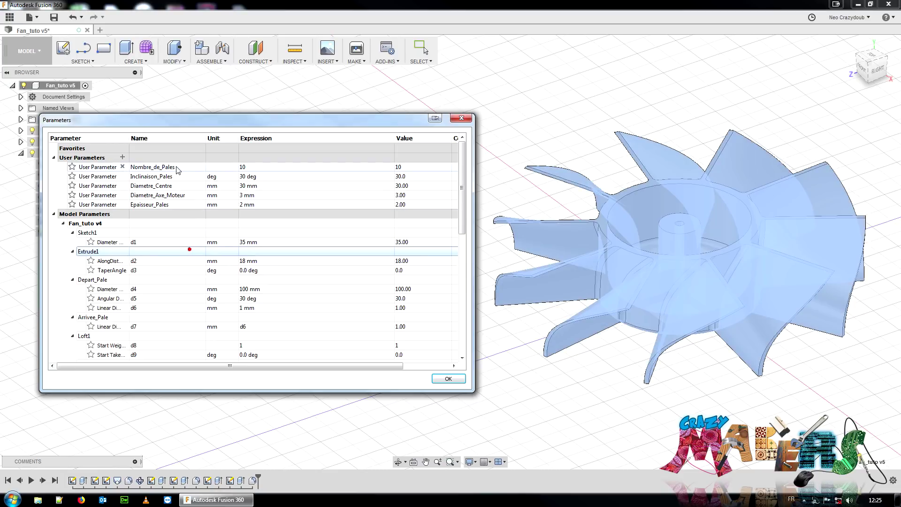
double_click(176, 167)
right_click(164, 167)
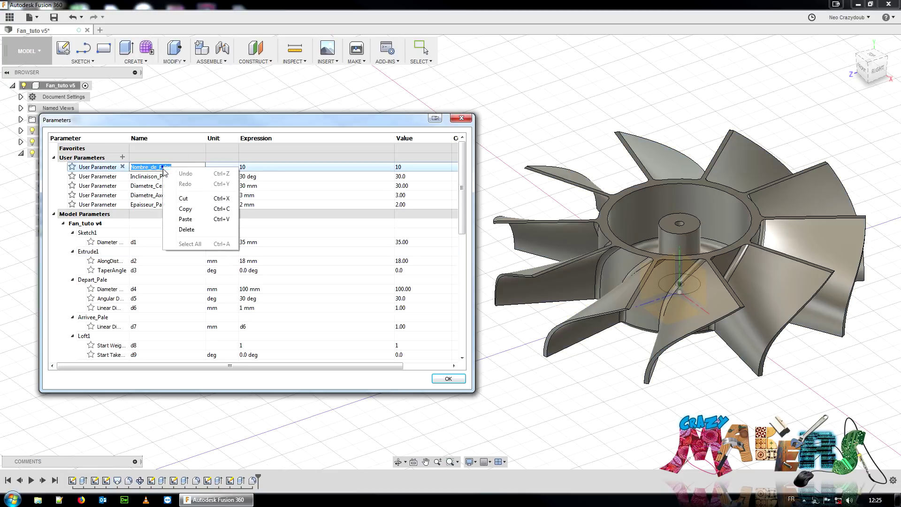
click(187, 209)
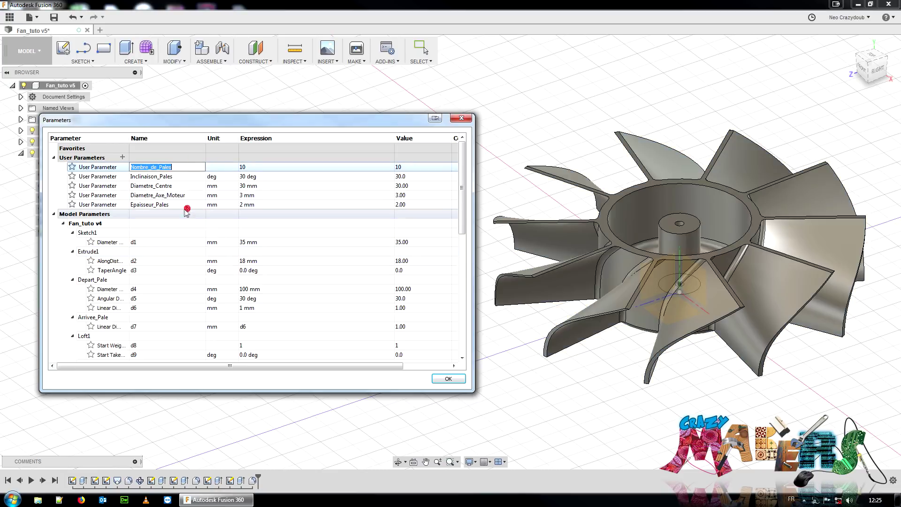
click(104, 167)
double_click(152, 168)
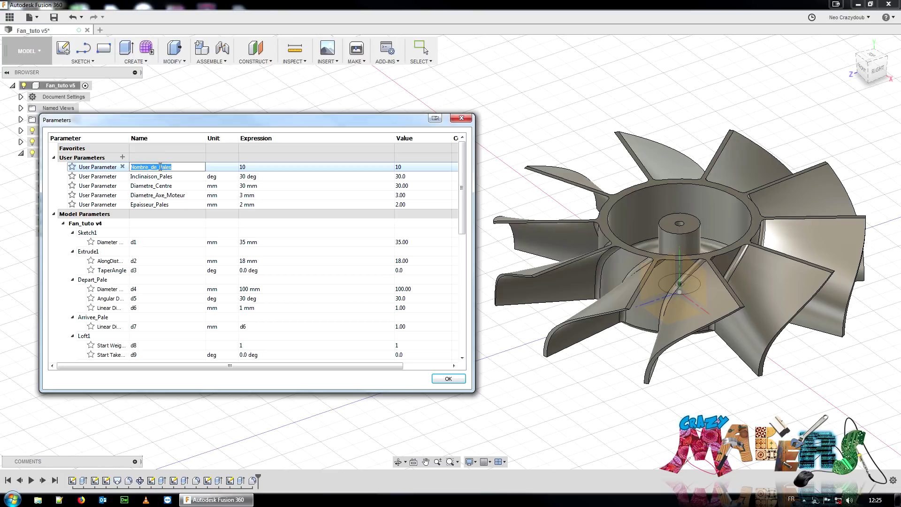
right_click(160, 167)
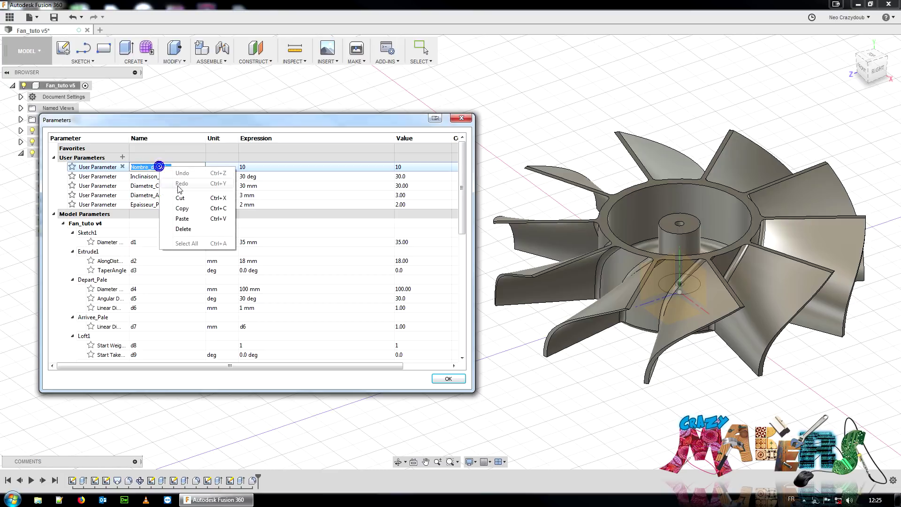
click(190, 209)
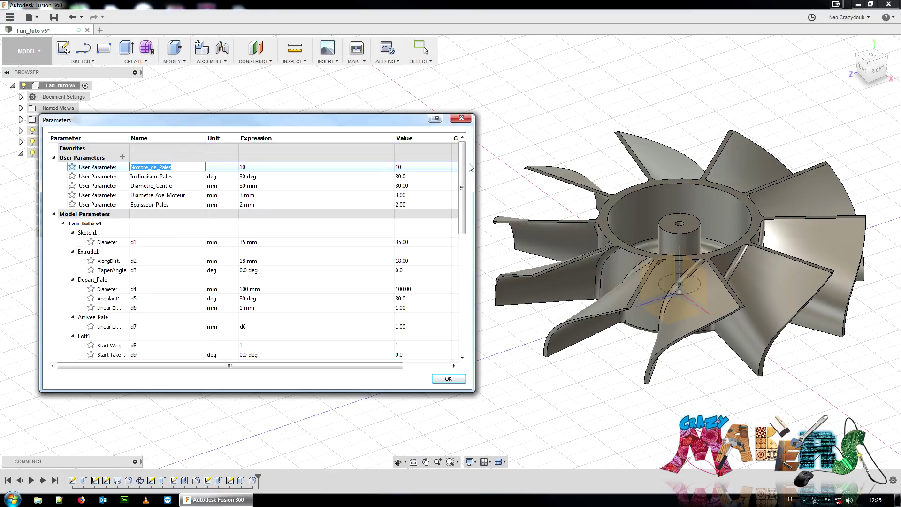
Replace the expression of C-Pattern1's countU (d11) with the copied parameter name Nombre_de_Pales
mouse_move(463, 165)
mouse_down()
mouse_move(463, 184)
mouse_move(463, 161)
mouse_up()
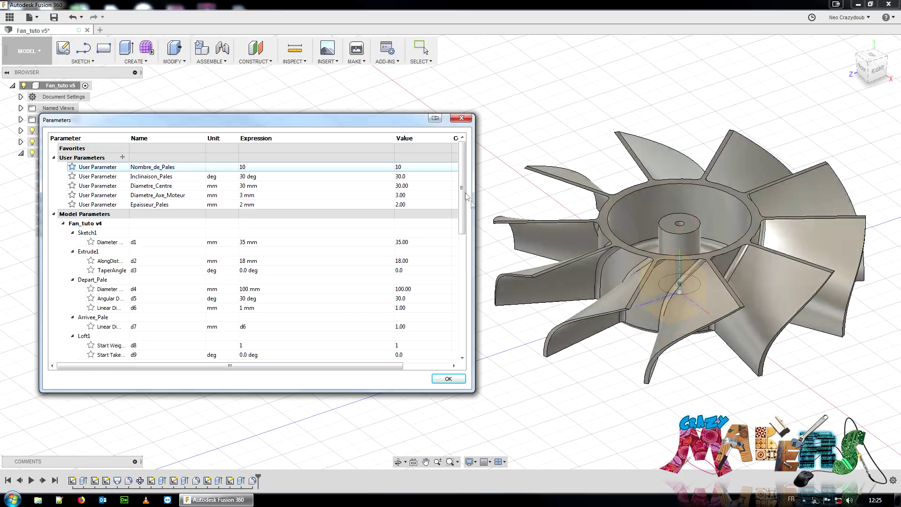
drag(461, 187, 463, 243)
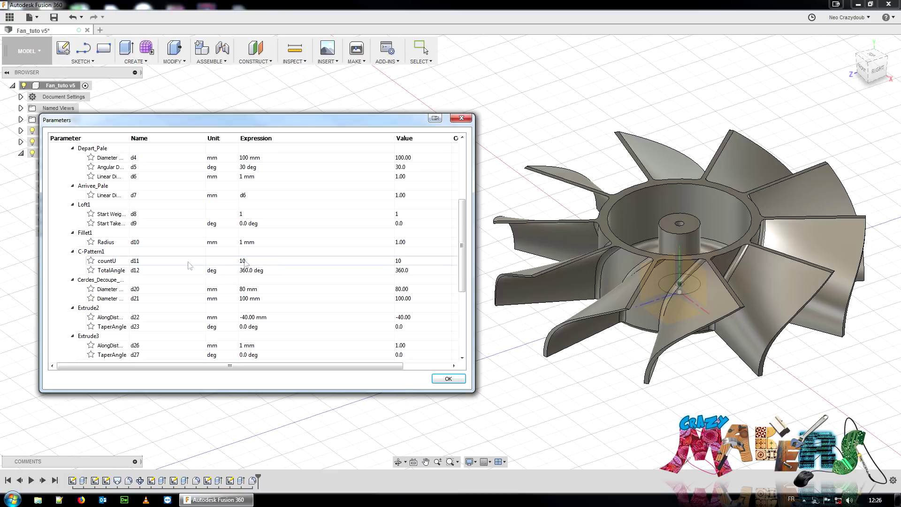
click(270, 261)
click(270, 261)
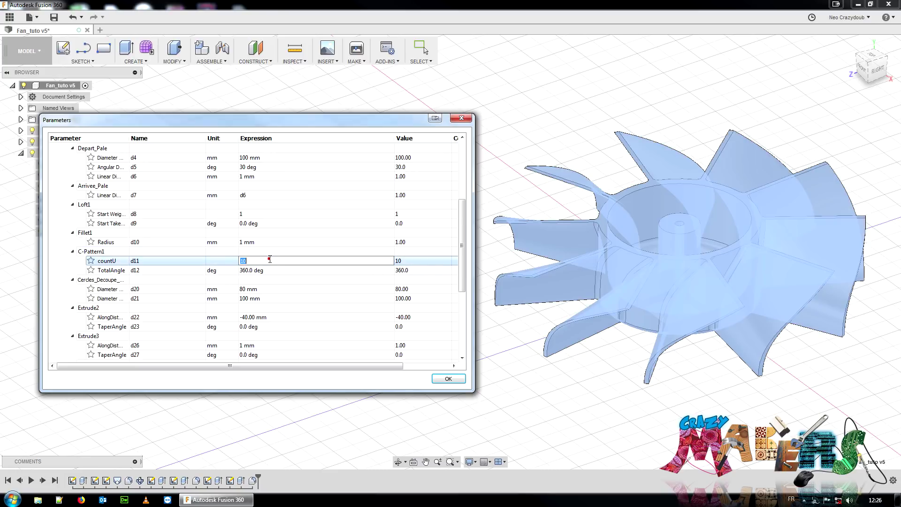
right_click(244, 261)
click(266, 315)
key(Return)
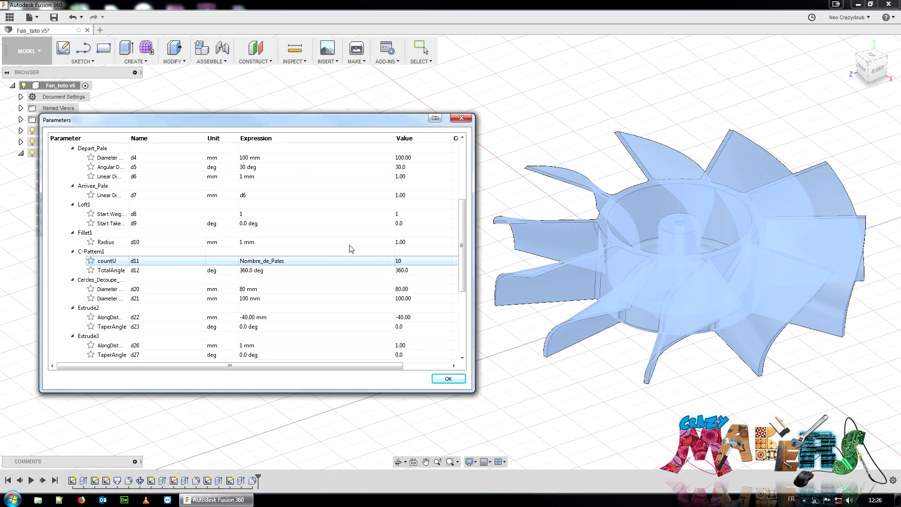
Set the user parameter Nombre_de_Pales to 4 and inspect the updated fan
scroll(361, 237, up, 4)
scroll(359, 237, down, 4)
scroll(281, 256, up, 5)
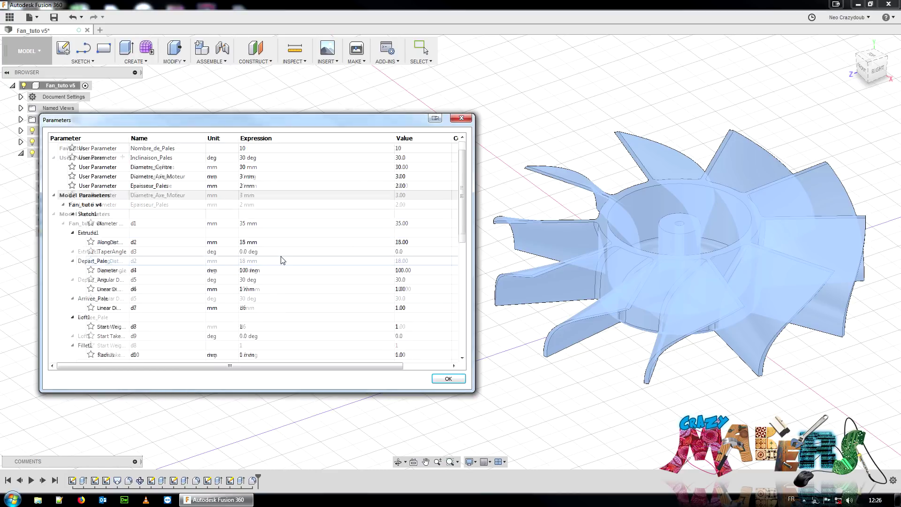
click(257, 168)
click(257, 167)
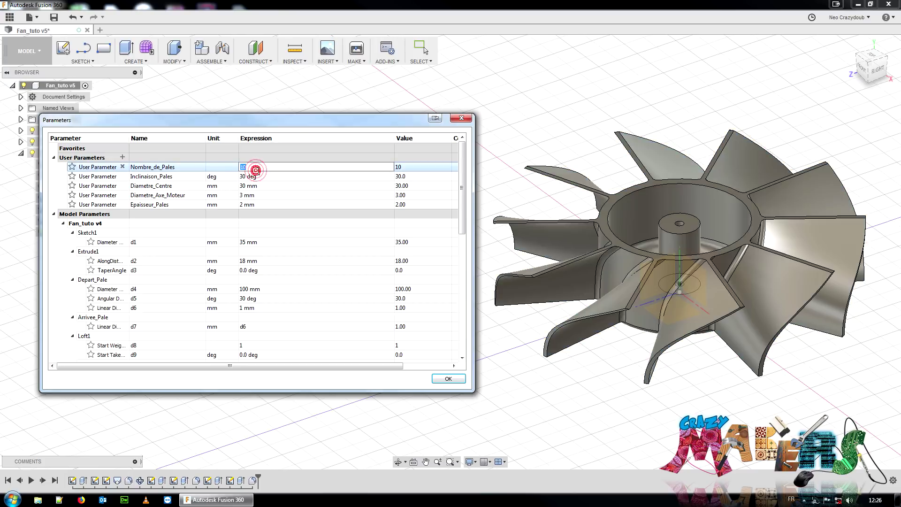
text(4)
key(Return)
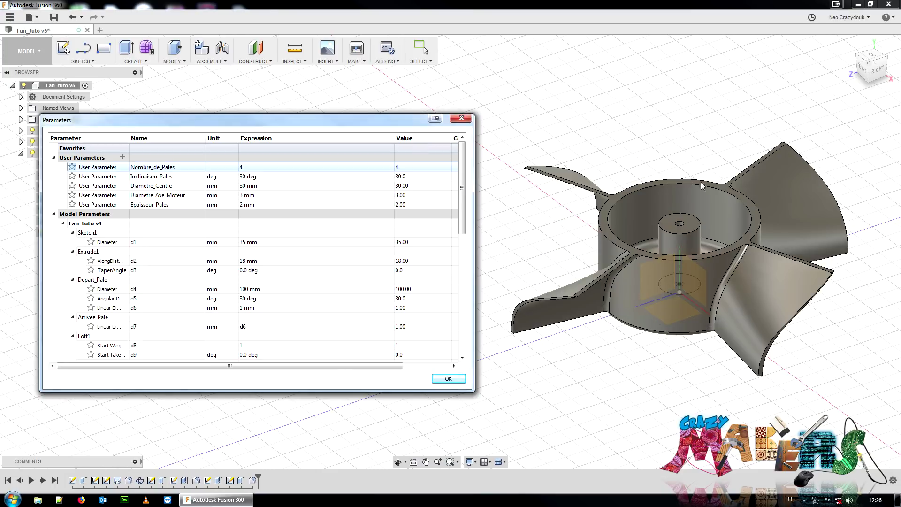
mouse_move(879, 72)
mouse_down()
mouse_move(876, 101)
mouse_move(873, 77)
mouse_up()
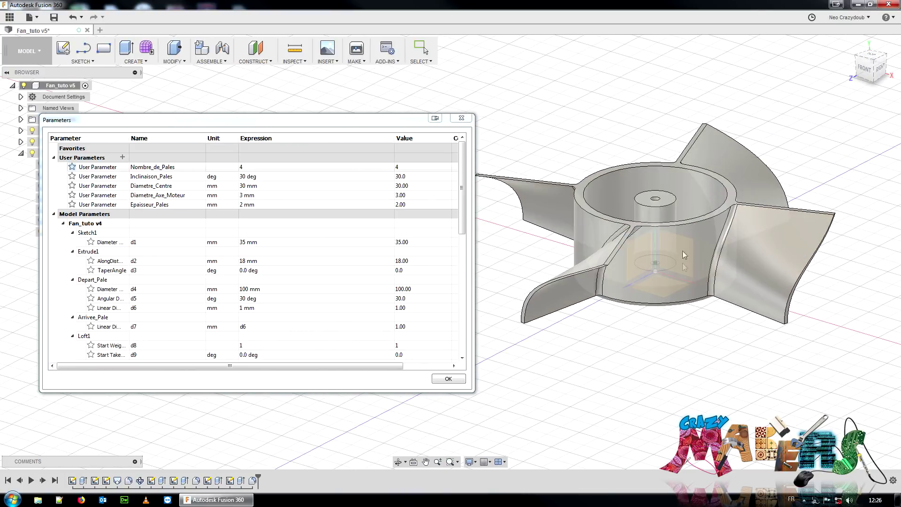
middle_drag(682, 251, 704, 273)
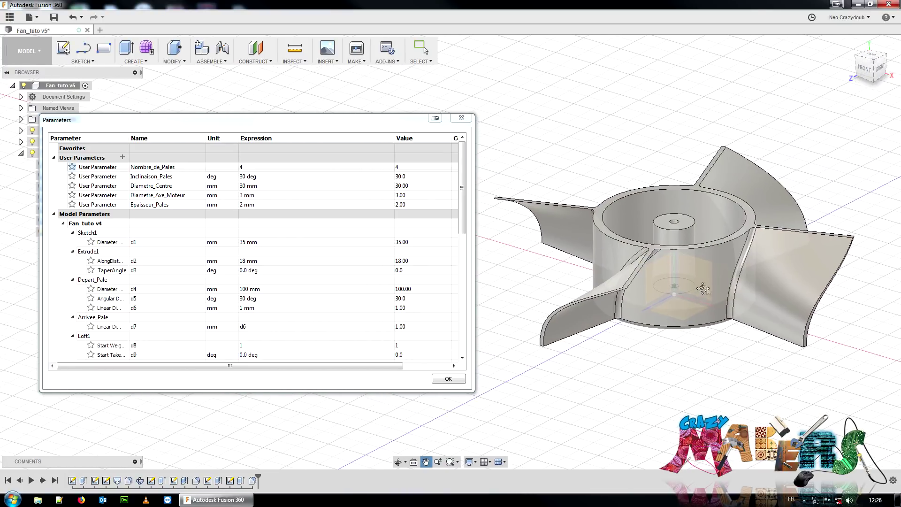
Copy the name of the user parameter Inclinaison_Pales
double_click(179, 180)
right_click(179, 181)
click(183, 218)
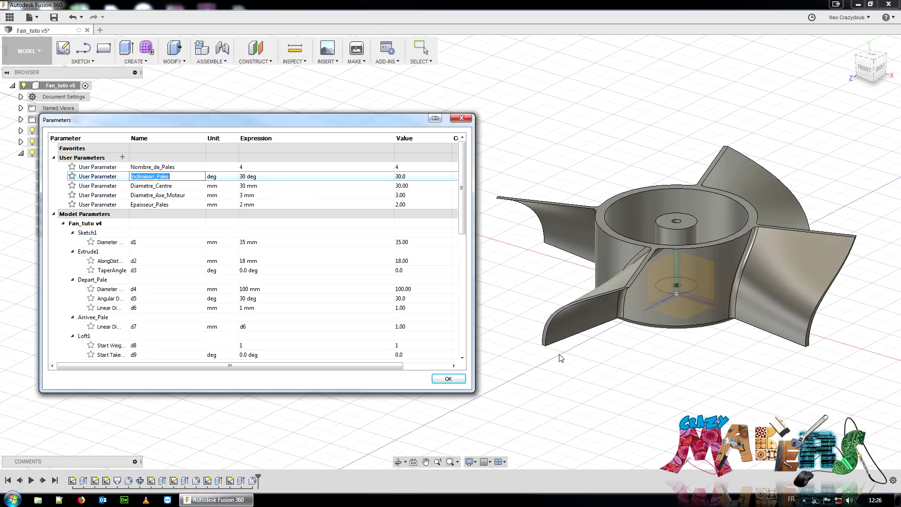
click(324, 334)
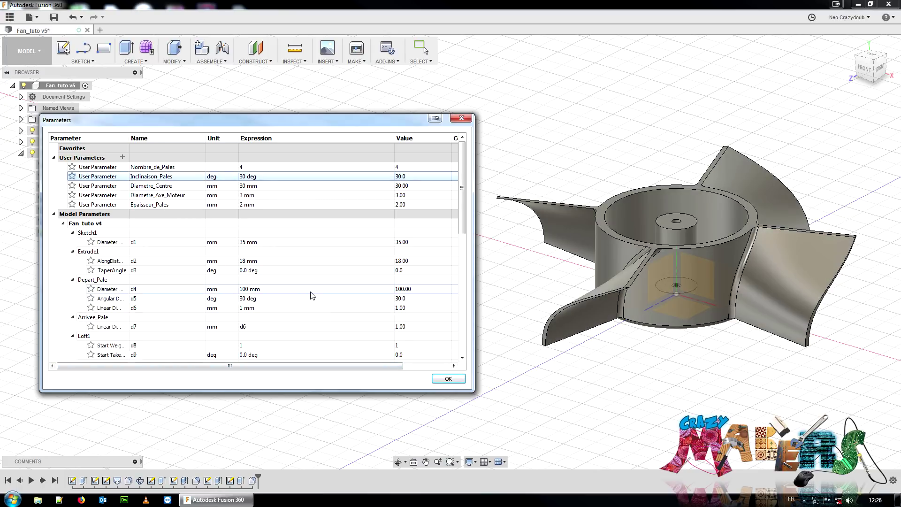
Close the parameter list and select the Depart_Pale sketch to examine its circle and blade angle lines from above
click(448, 379)
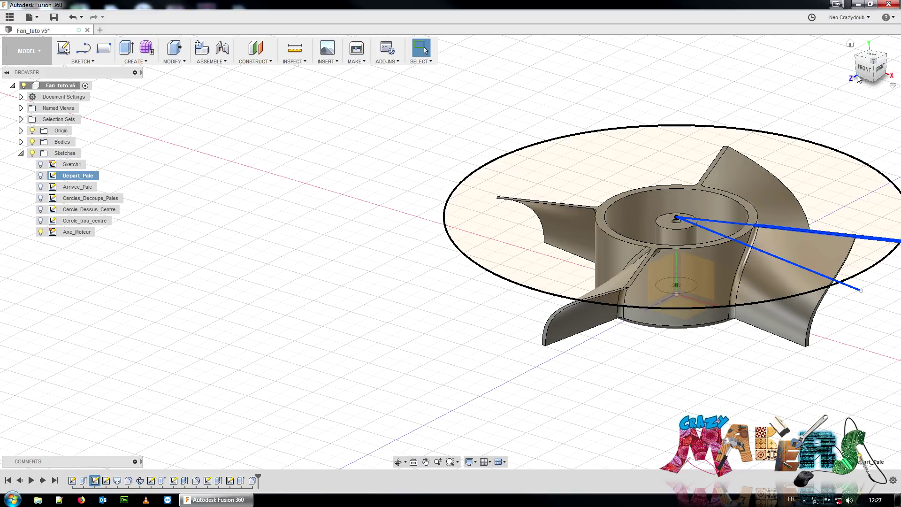
mouse_move(866, 68)
mouse_down()
mouse_move(896, 95)
mouse_move(863, 73)
mouse_up()
middle_drag(689, 195, 581, 294)
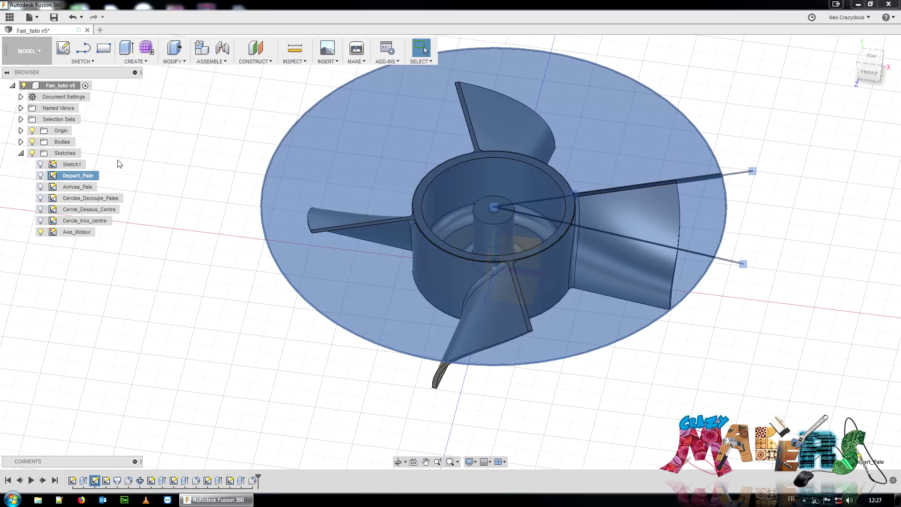
Replace the expression of Depart_Pale's angular dimension (d5) with the user parameter Inclinaison_Pales
click(183, 61)
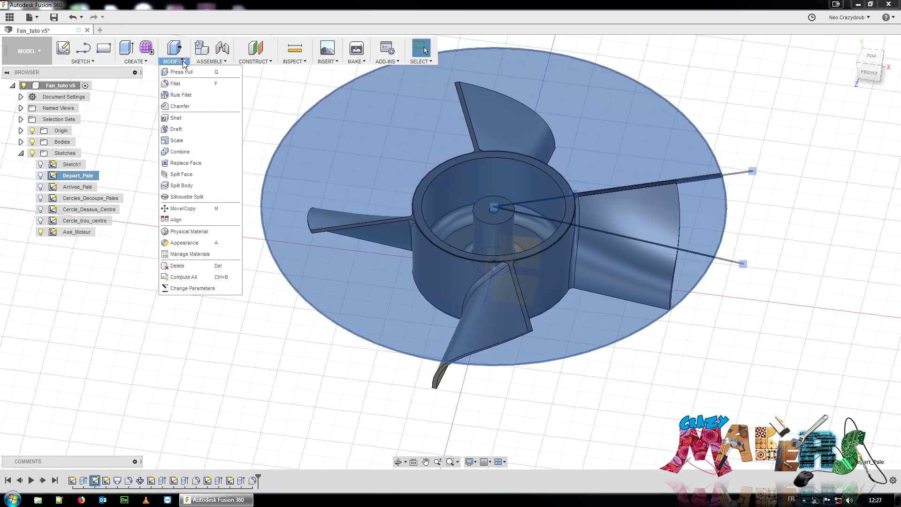
click(193, 288)
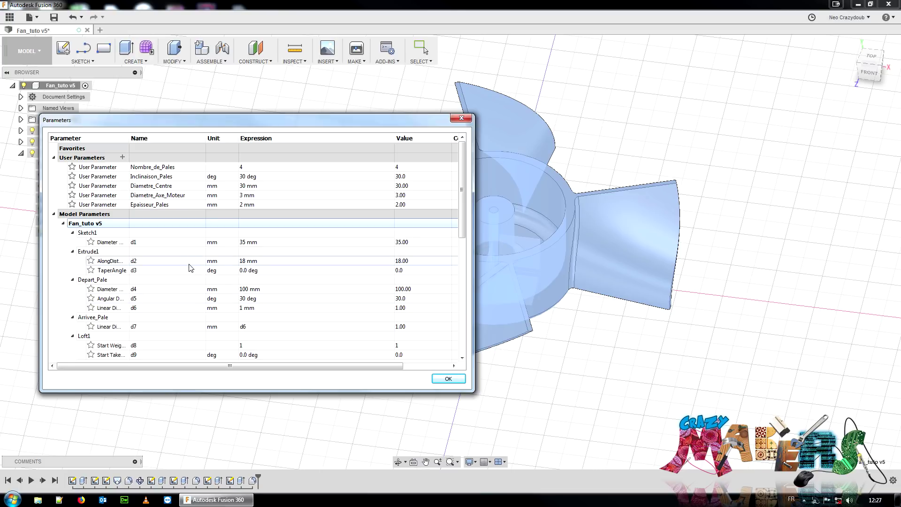
click(110, 283)
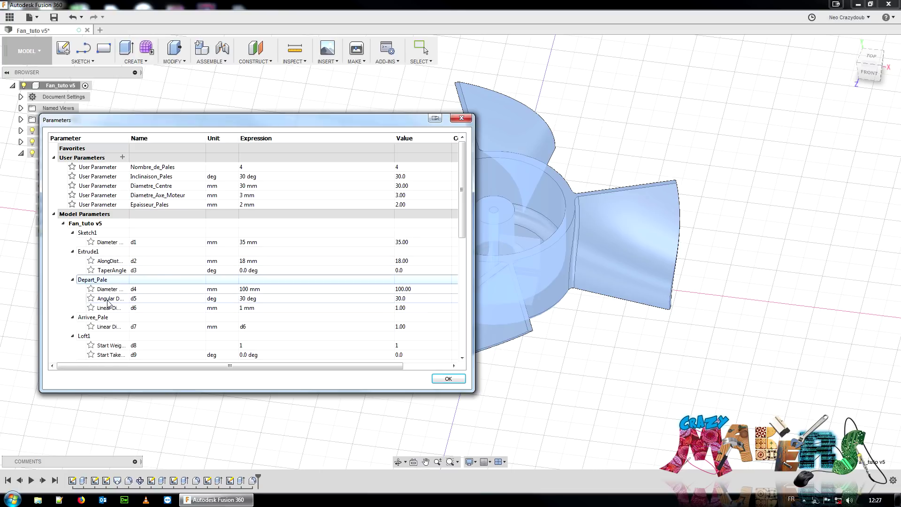
click(108, 298)
drag(131, 138, 172, 139)
double_click(316, 298)
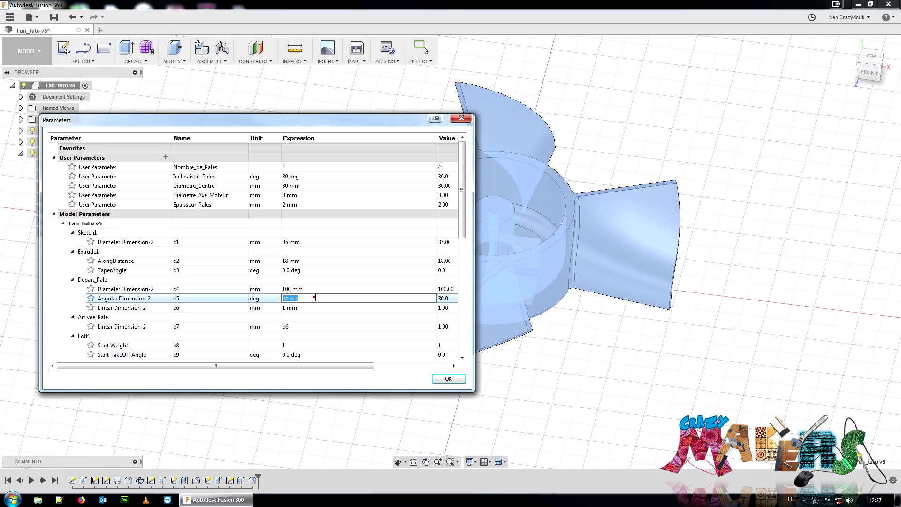
text(Inclinaison_Pales)
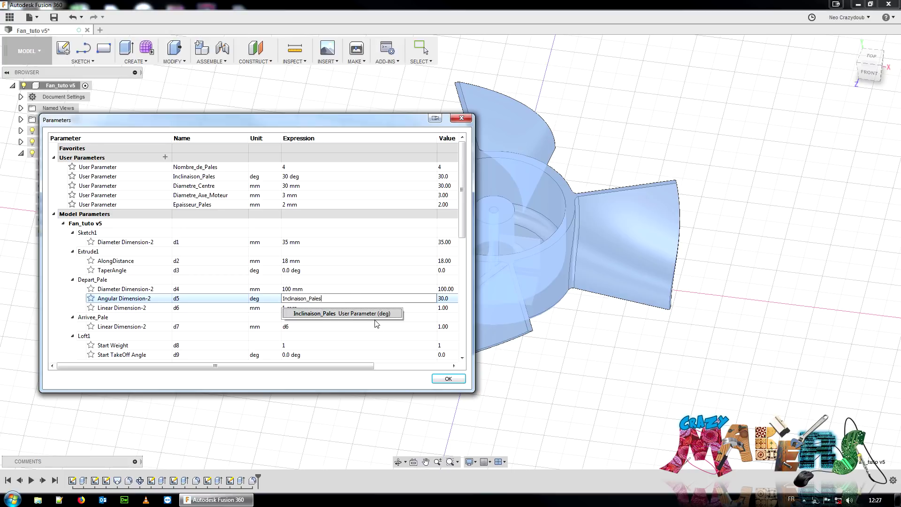
key(Return)
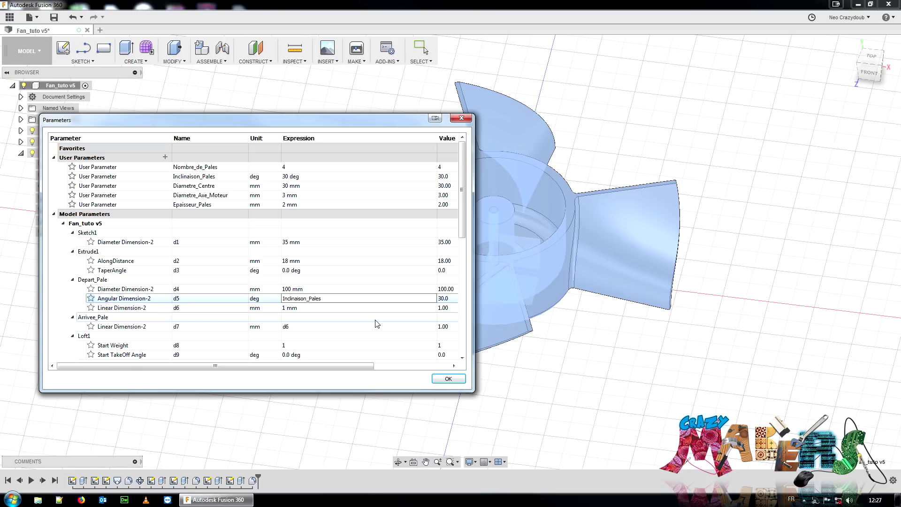
click(778, 264)
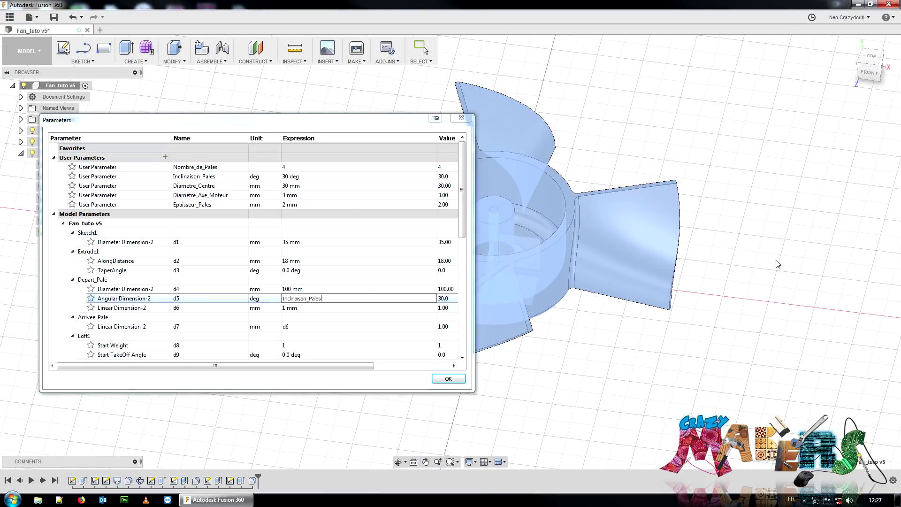
click(426, 301)
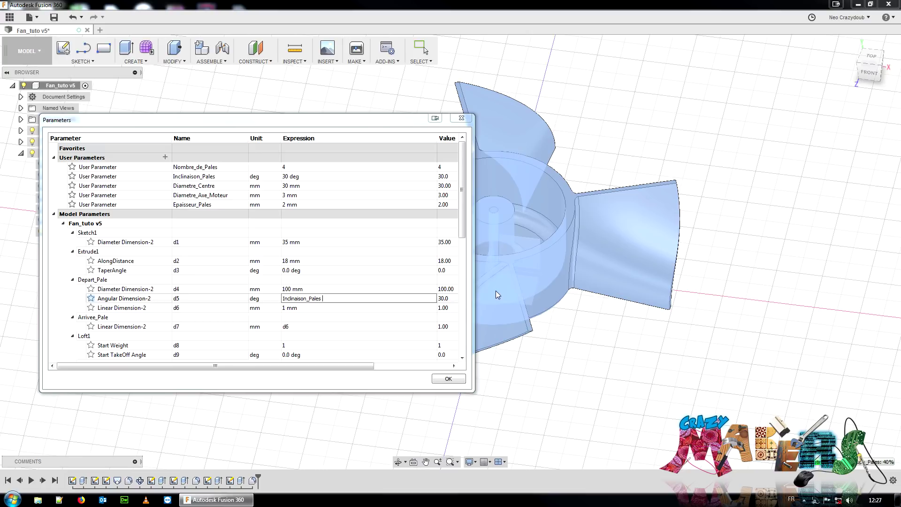
key(Return)
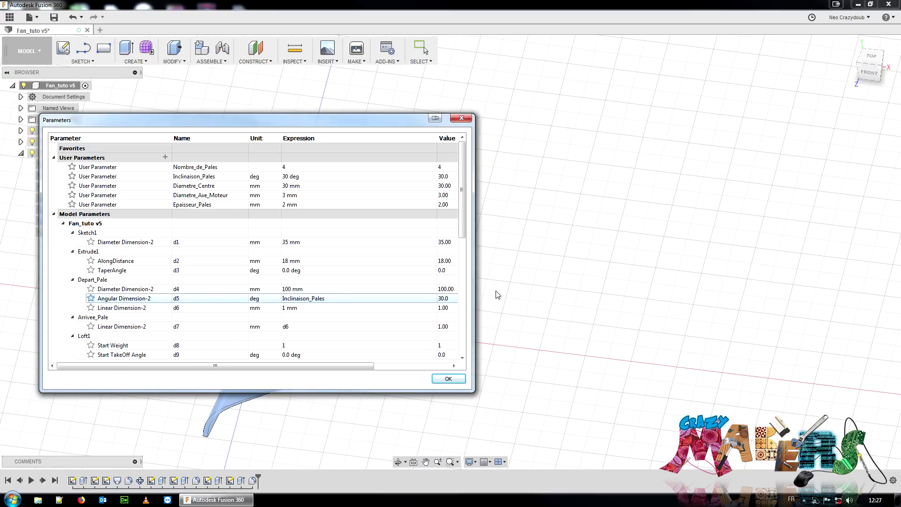
Set the user parameter Inclinaison_Pales to 15 deg and inspect the updated fan from above
middle_drag(539, 288, 886, 253)
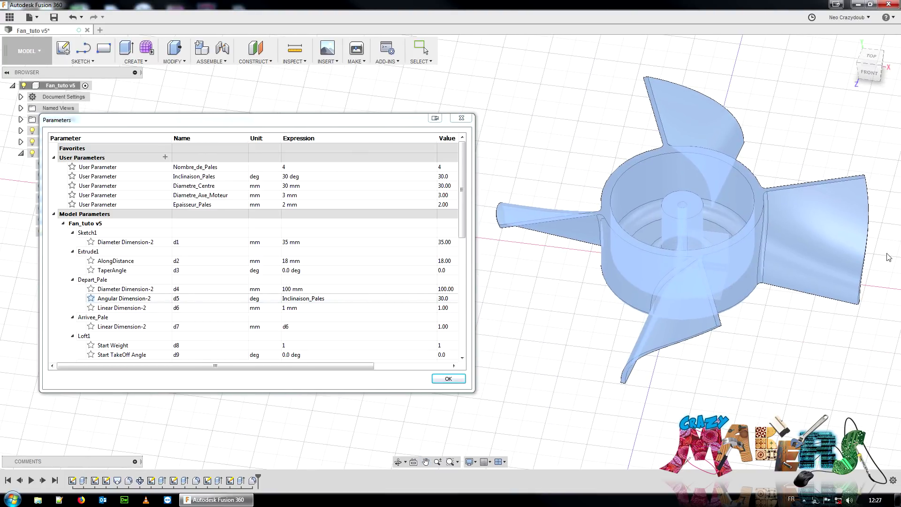
click(874, 72)
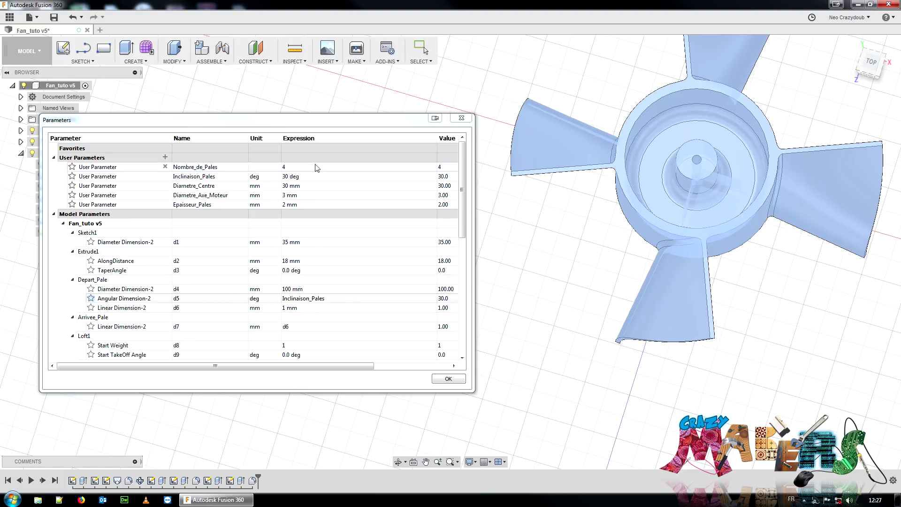
double_click(324, 177)
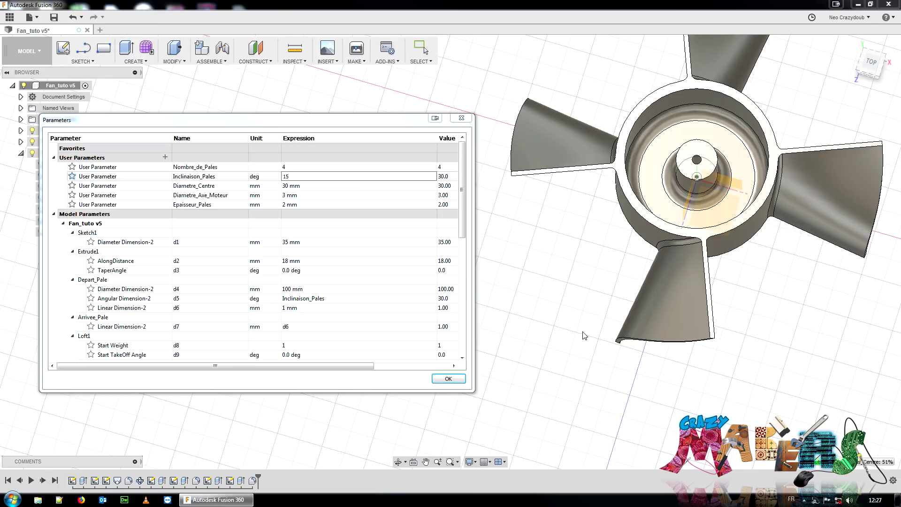
middle_drag(788, 296, 790, 379)
Set Inclinaison_Pales to 20 deg and Nombre_de_Pales to 20, and inspect the updated fan from several angles
double_click(322, 176)
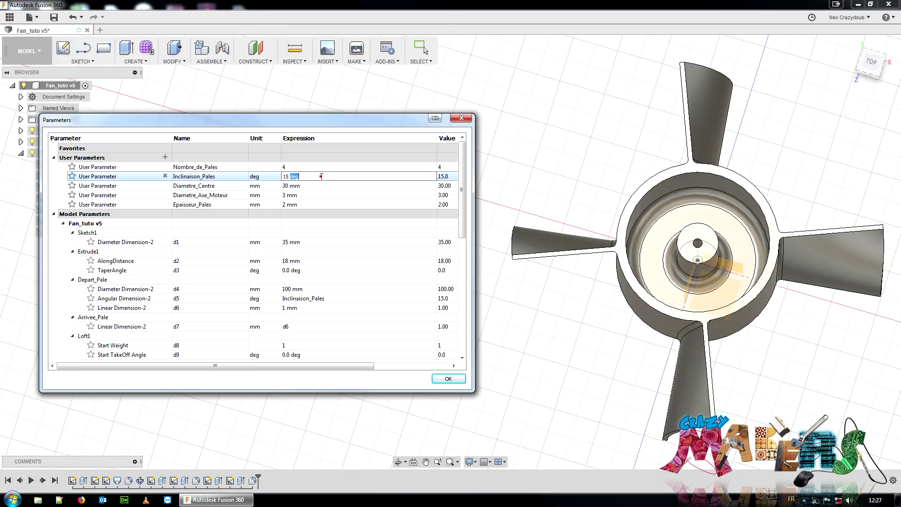
text(20)
click(298, 166)
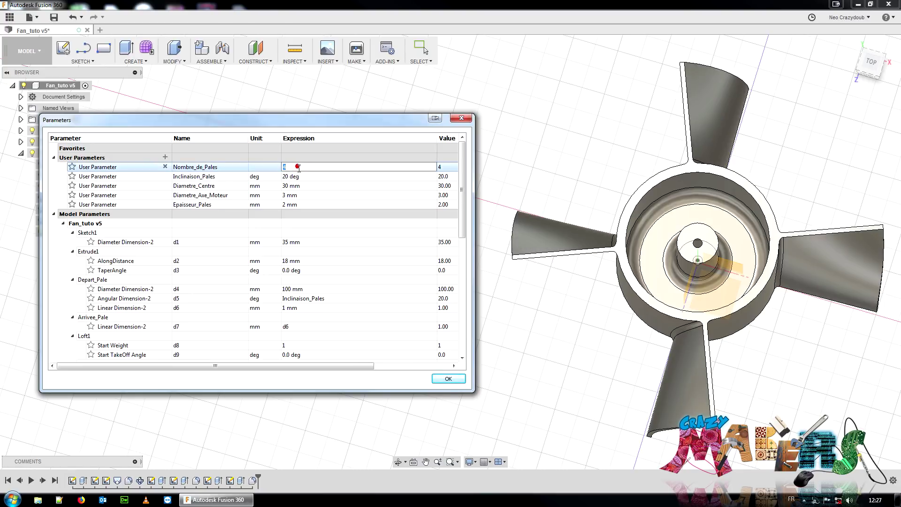
key(Return)
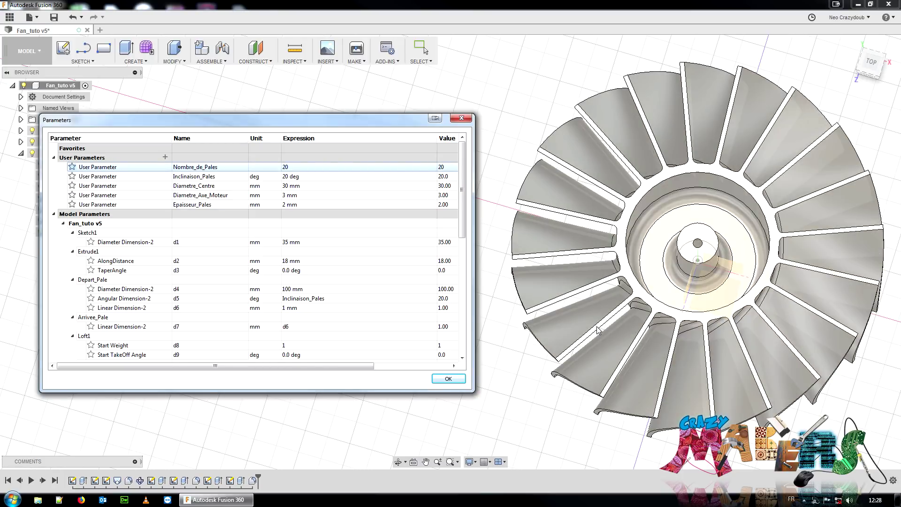
click(874, 74)
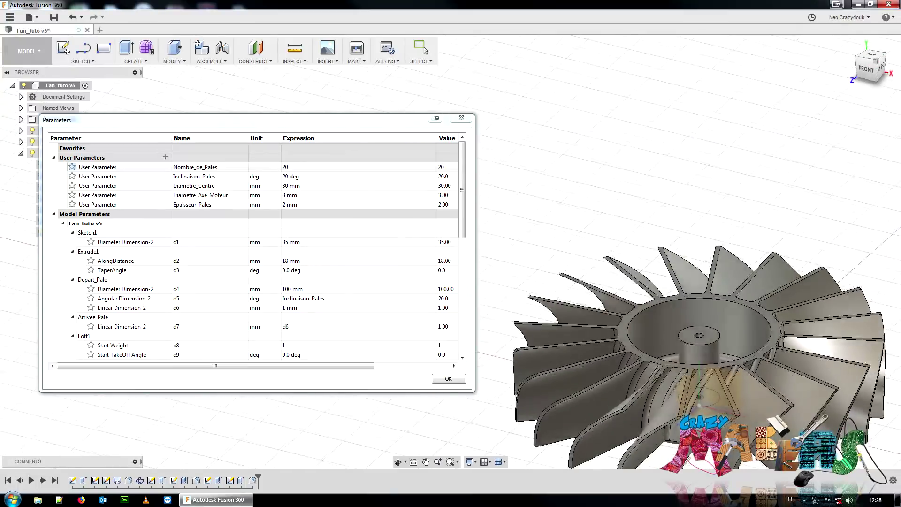
shift+middle_drag(681, 226, 676, 281)
click(874, 65)
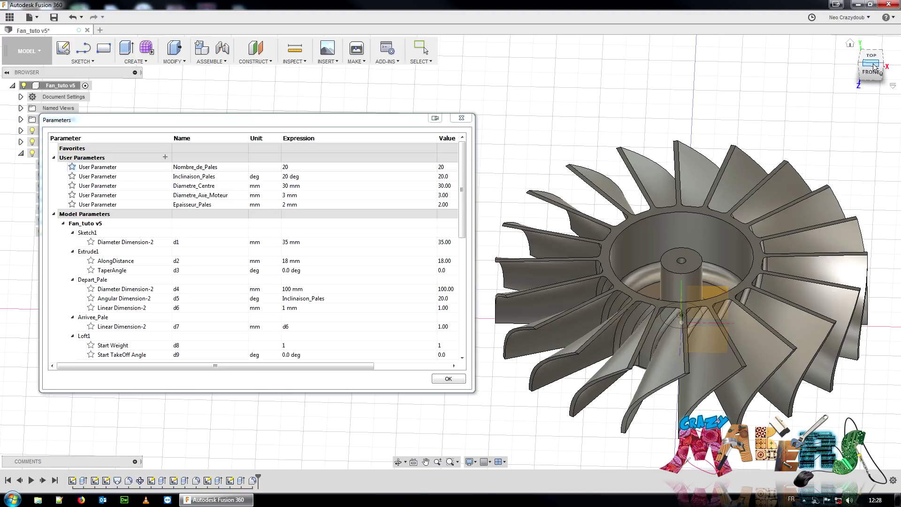
drag(874, 67, 888, 55)
Set the user parameters Nombre_de_Pales to 10 and Inclinaison_Pales to 30 deg, and view the fan from above
double_click(316, 167)
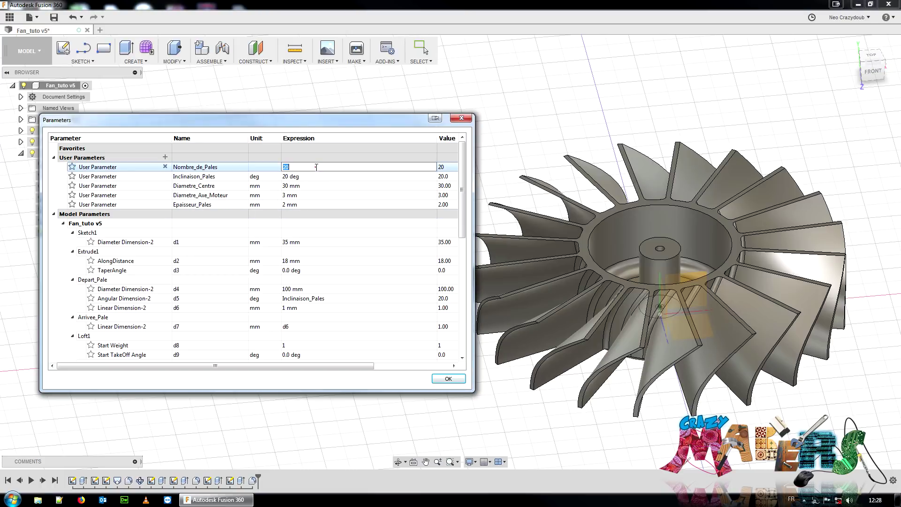
key(Return)
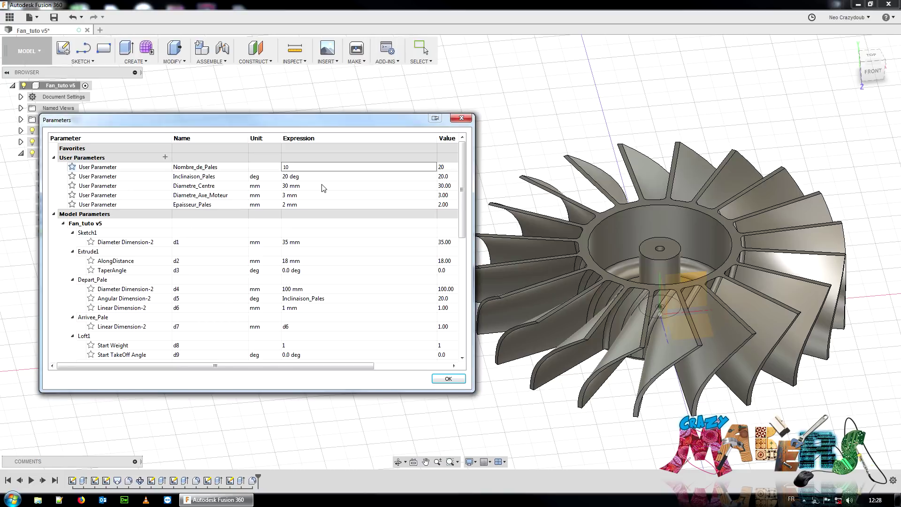
click(310, 177)
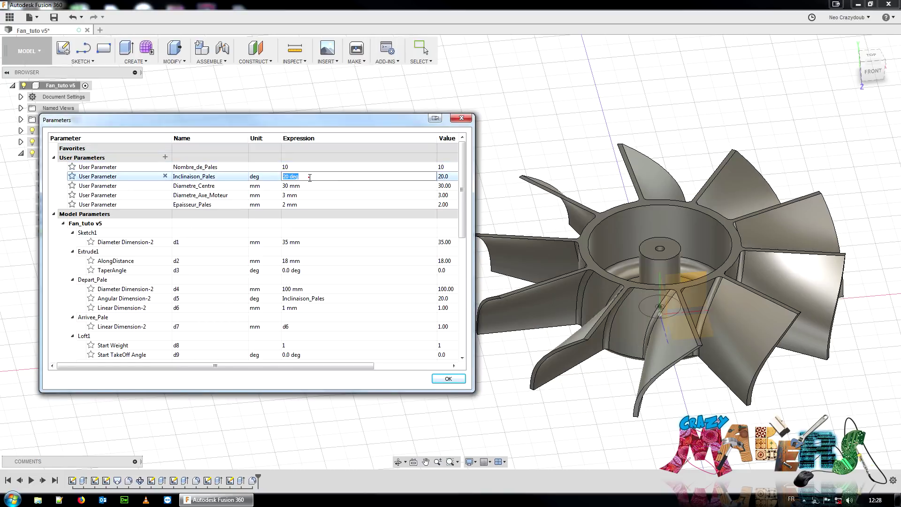
text(30)
key(Return)
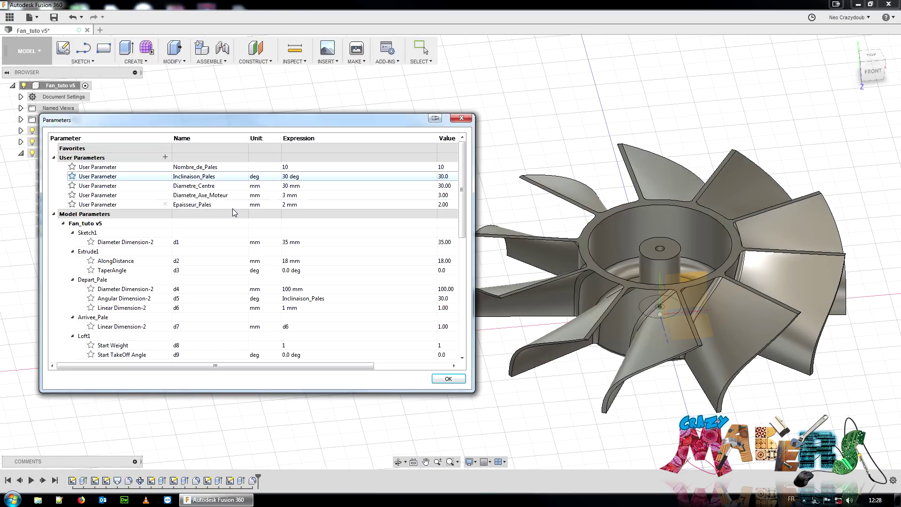
click(874, 81)
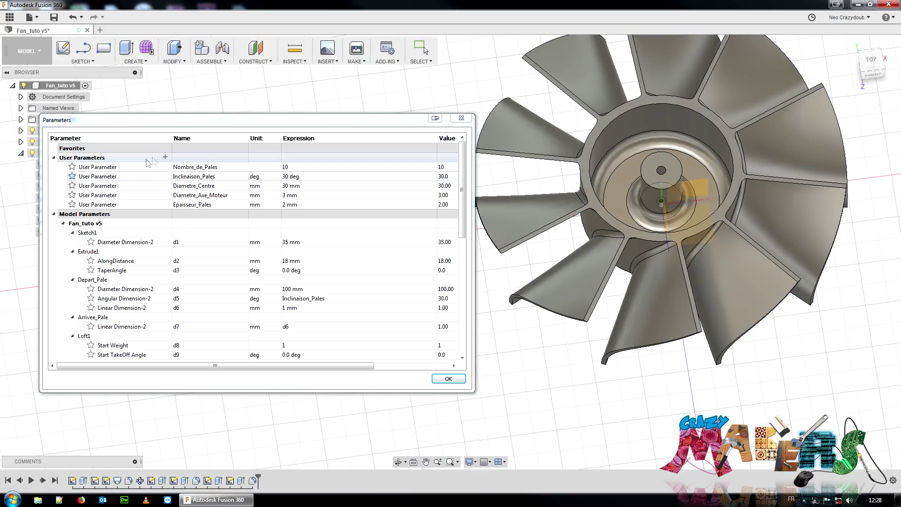
Add a user parameter named Diametre_Helice in mm with the expression 120
click(165, 157)
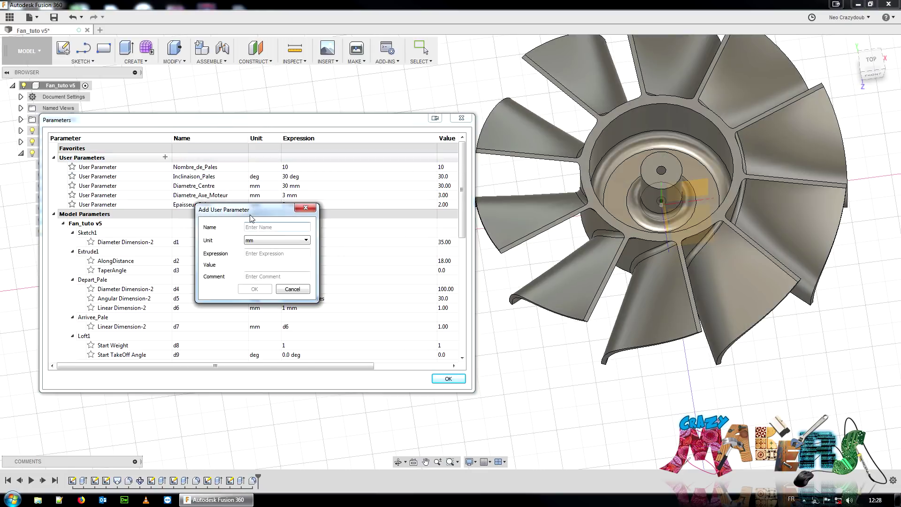
text(Diametre_Helice)
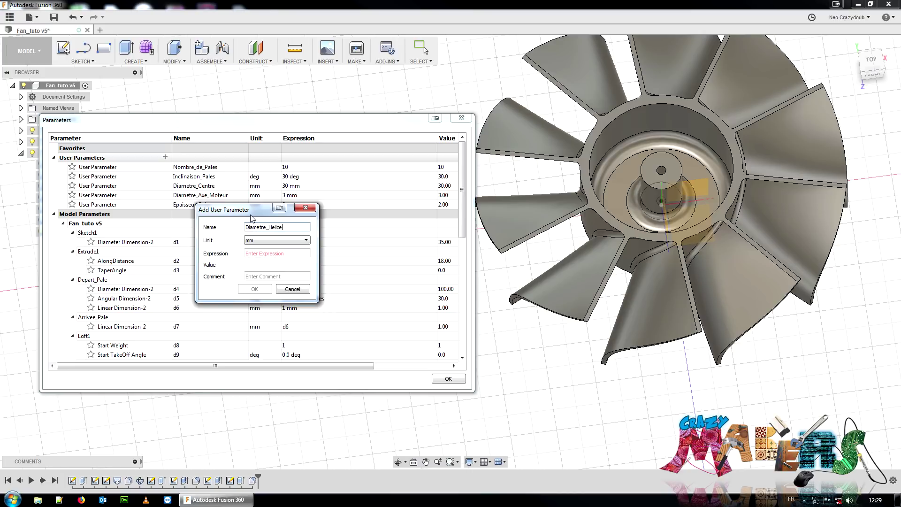
key(Tab)
key(Tab)
text(120)
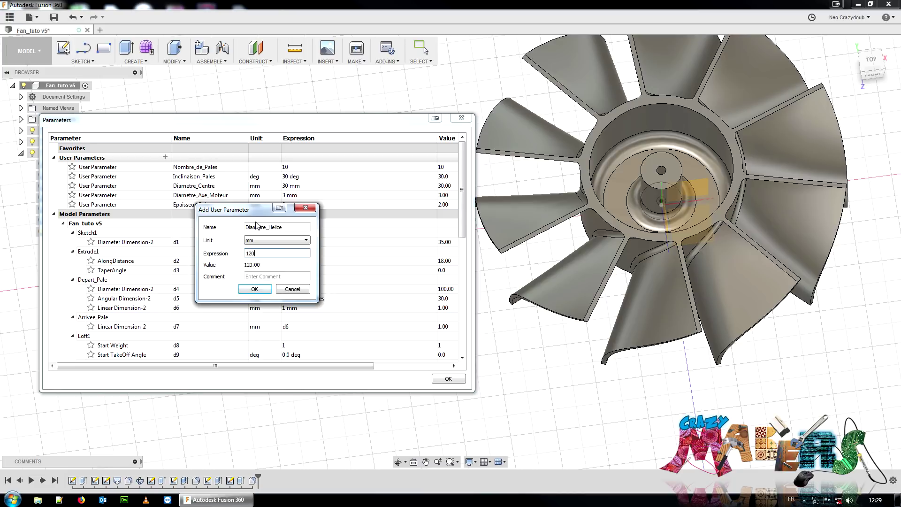
click(256, 289)
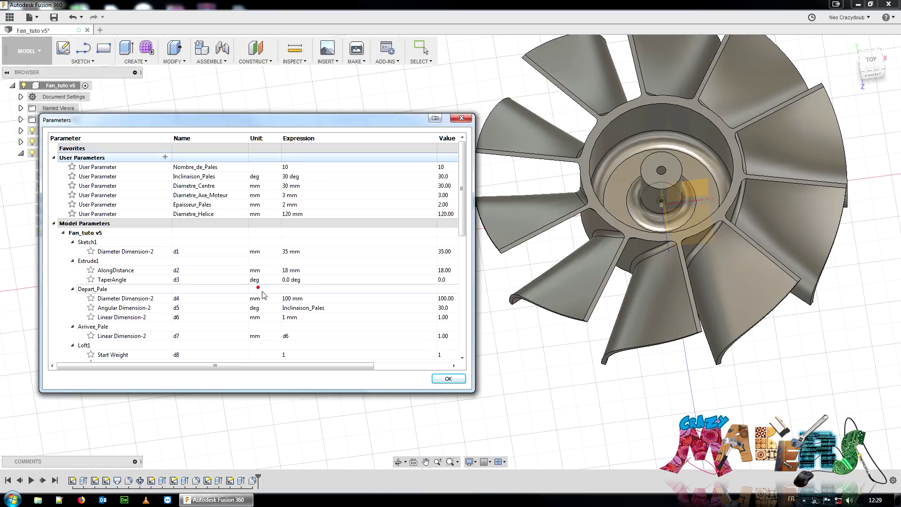
Copy the name of the user parameter Diametre_Helice and close the parameter list
click(211, 216)
right_click(211, 215)
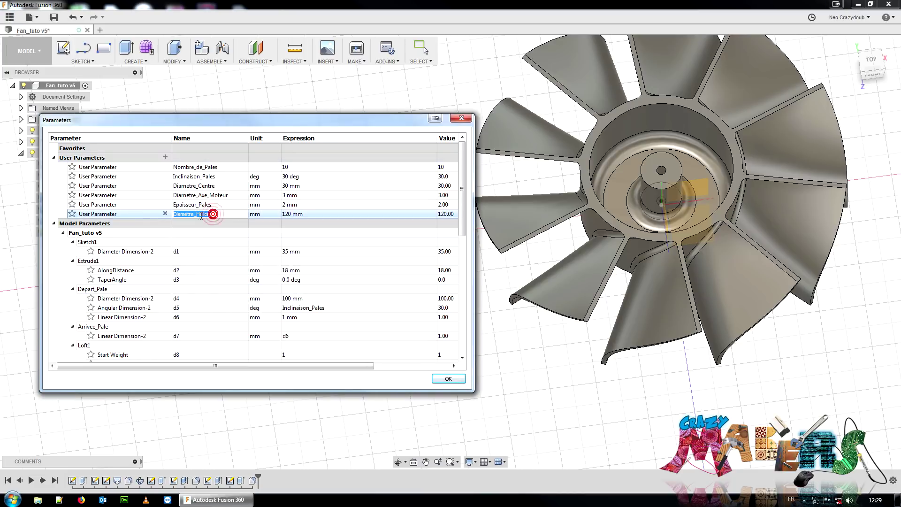
click(223, 258)
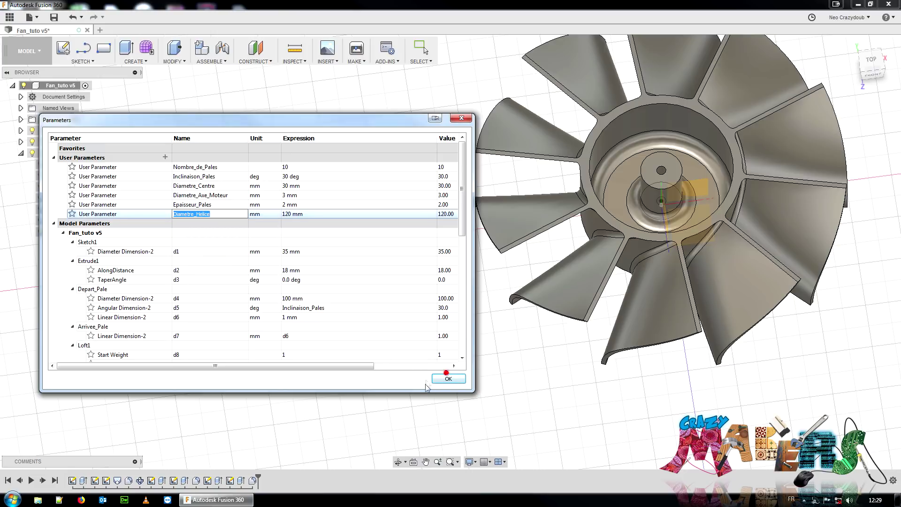
click(446, 377)
Open the Depart_Pale sketch for editing and examine its outer circle and the ends of the blade lines
scroll(262, 347, down, 2)
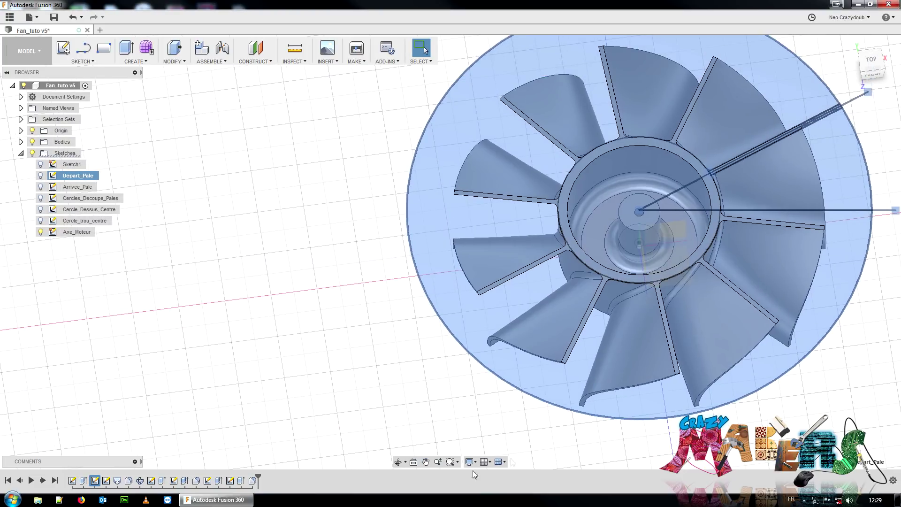
click(72, 481)
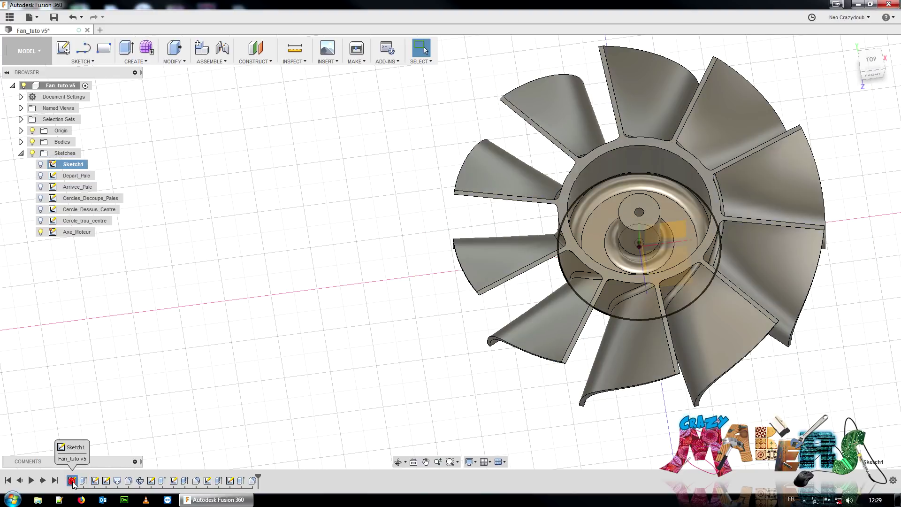
click(94, 481)
right_click(94, 480)
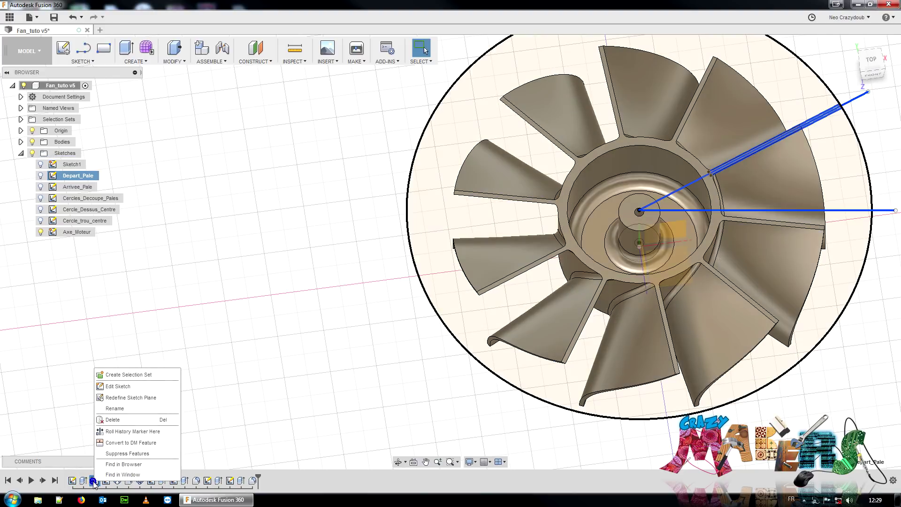
click(130, 374)
middle_drag(545, 364, 541, 366)
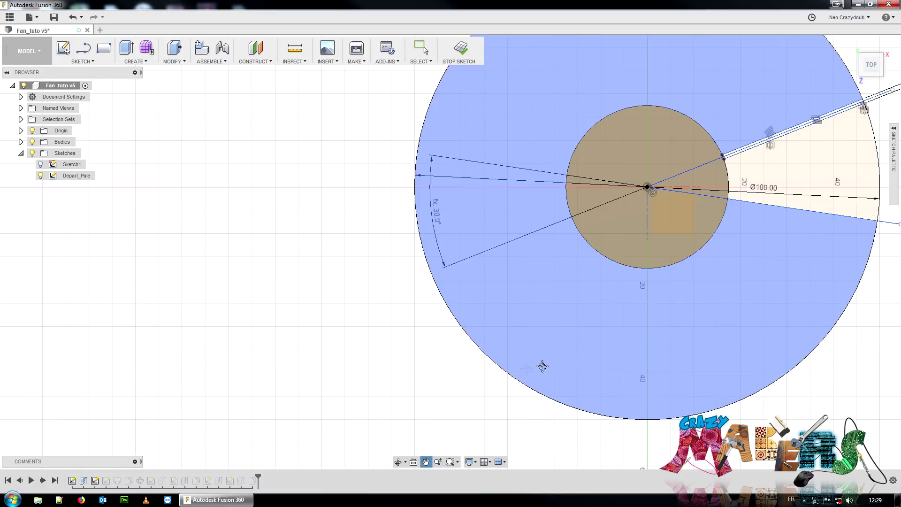
scroll(541, 366, down, 1)
middle_drag(705, 318, 552, 324)
scroll(693, 212, up, 2)
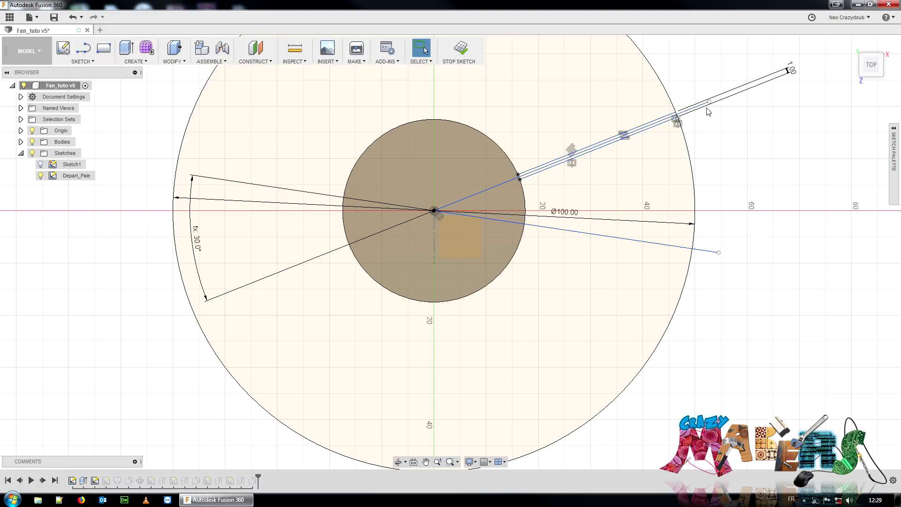
scroll(687, 123, up, 6)
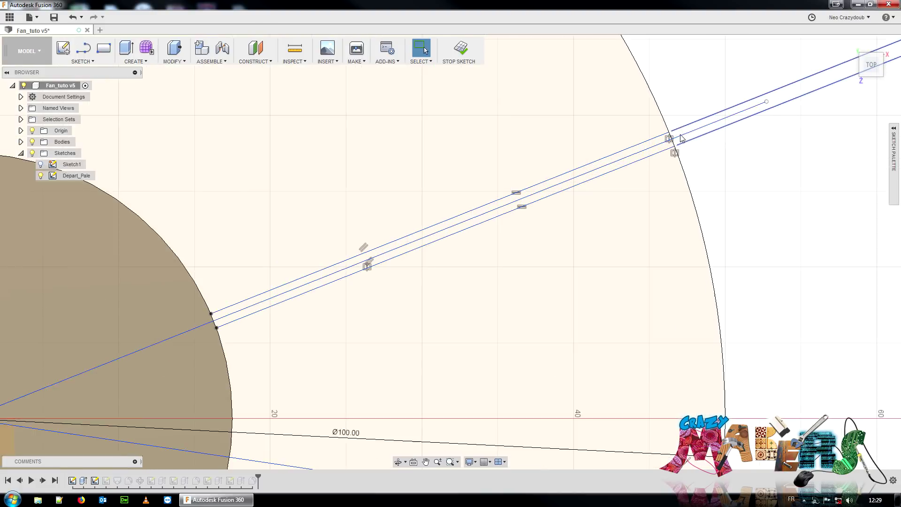
scroll(493, 313, down, 10)
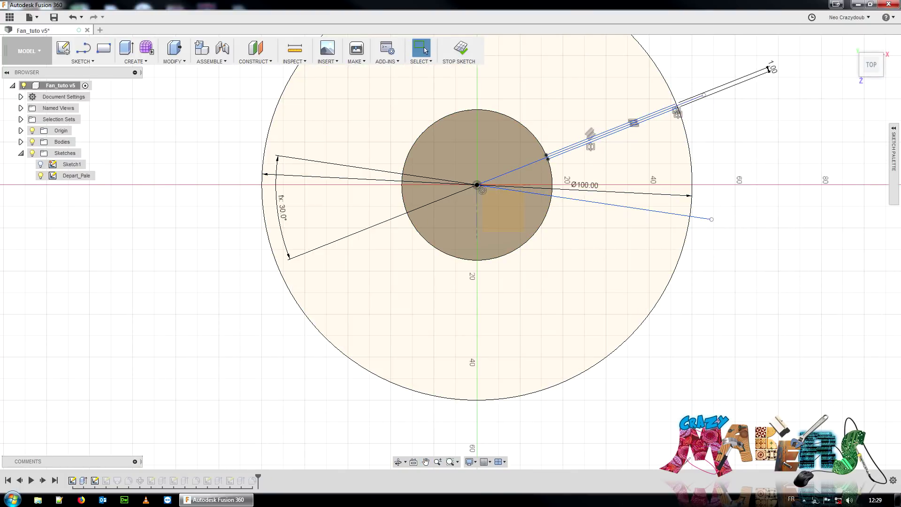
Finish editing the Depart_Pale sketch and open the parameter list of the model
click(893, 134)
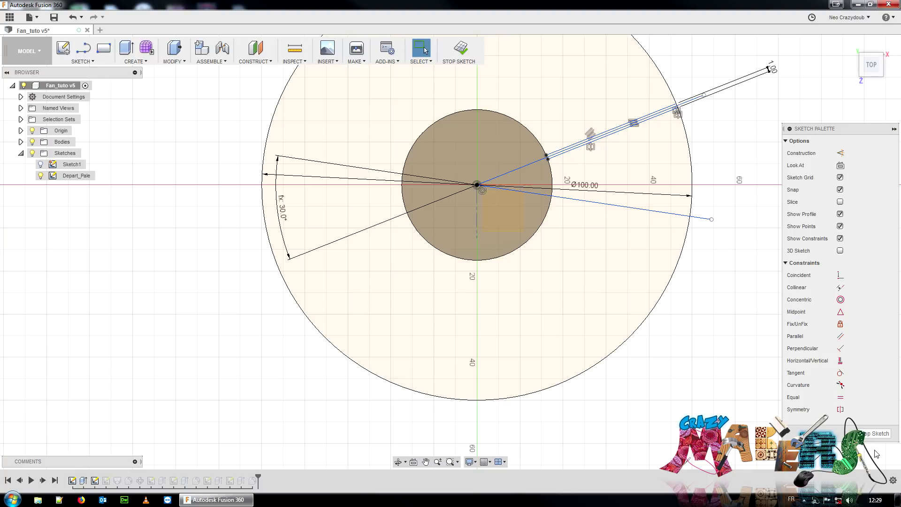
click(876, 434)
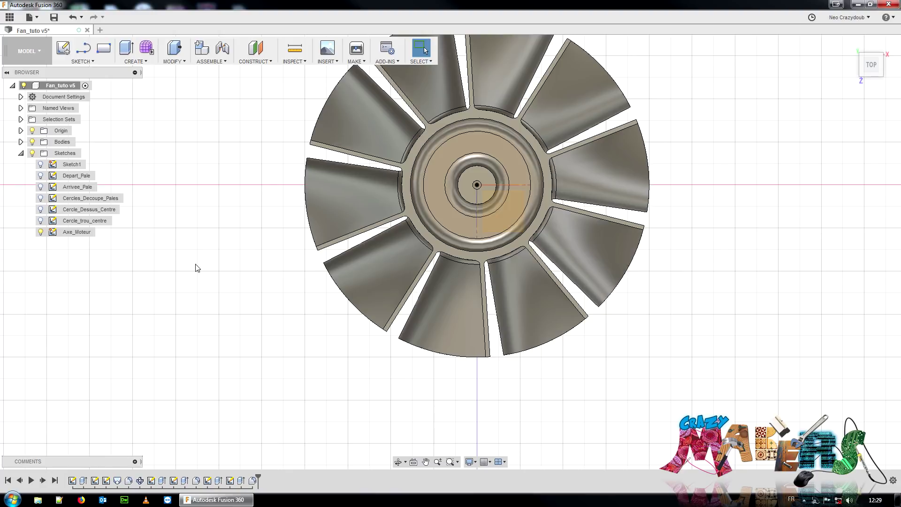
click(174, 60)
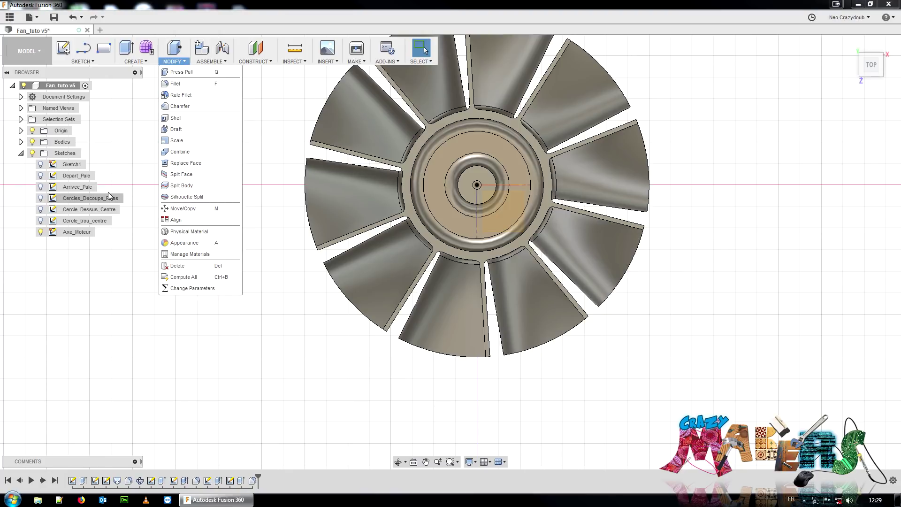
click(82, 176)
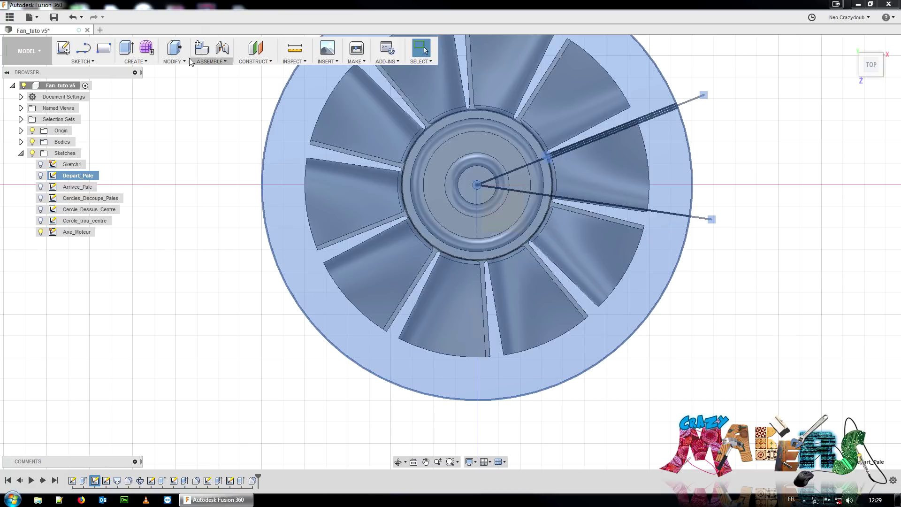
click(175, 60)
click(192, 289)
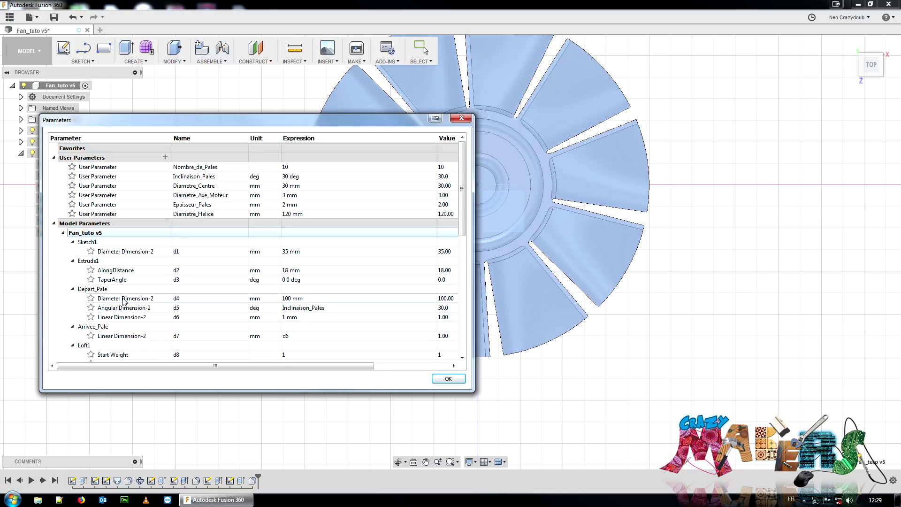
Link the diameter dimension d4 of the Depart_Pale sketch to the user parameter Diametre_Helice
double_click(332, 298)
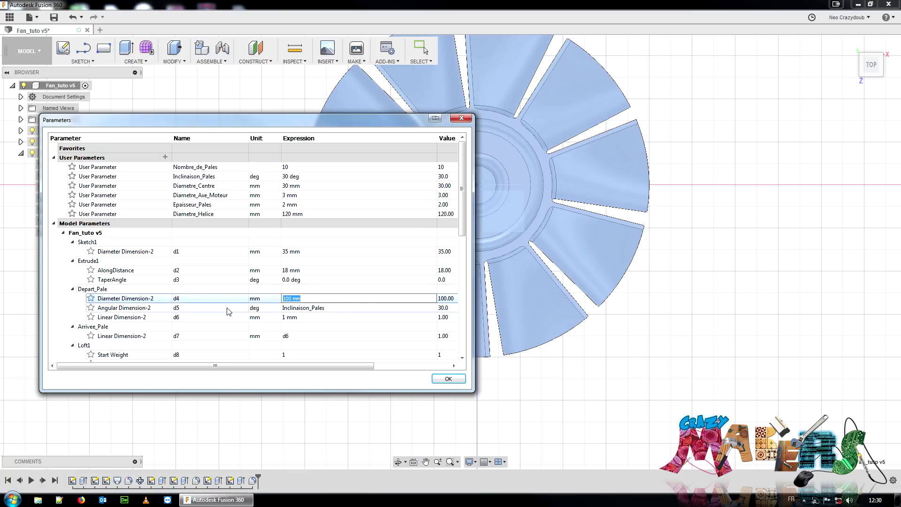
key(ctrl+v)
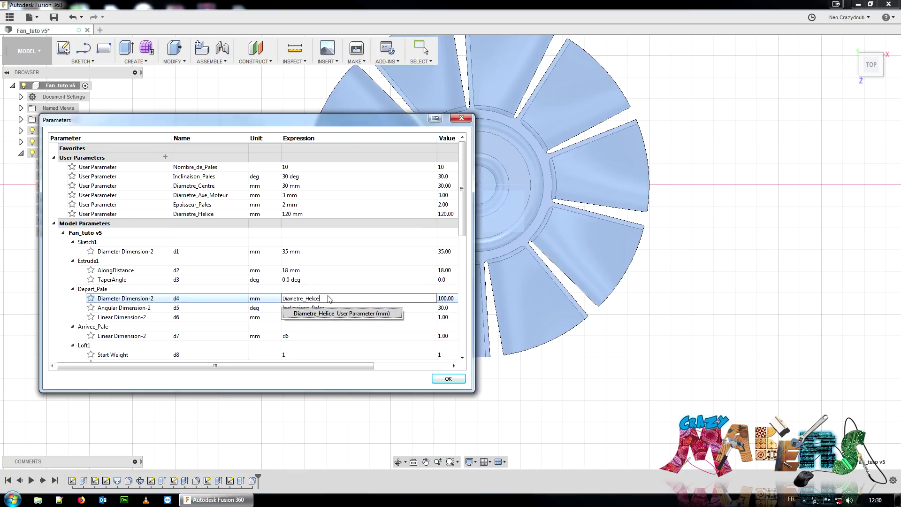
key(Return)
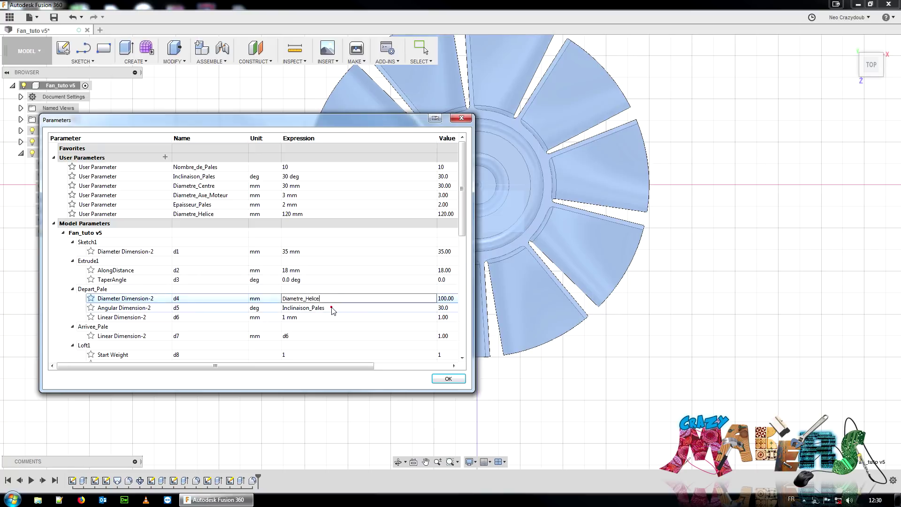
key(Return)
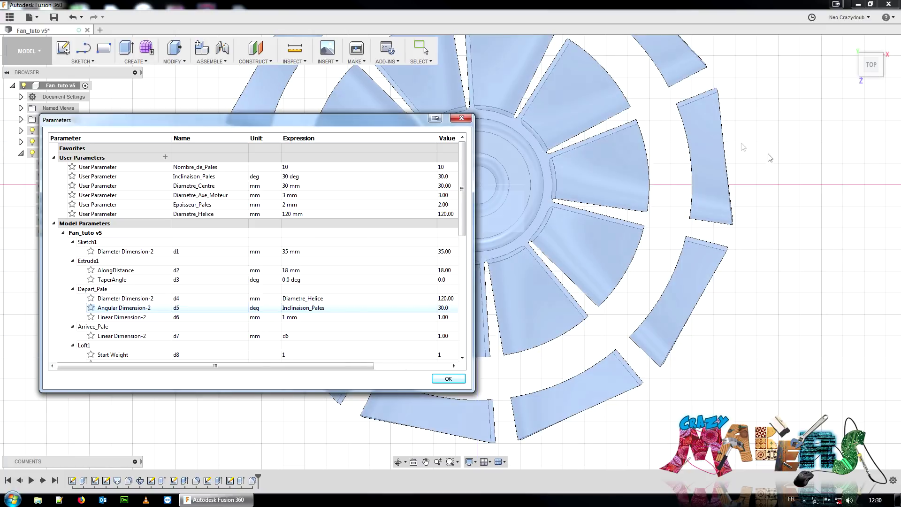
middle_drag(771, 158, 887, 224)
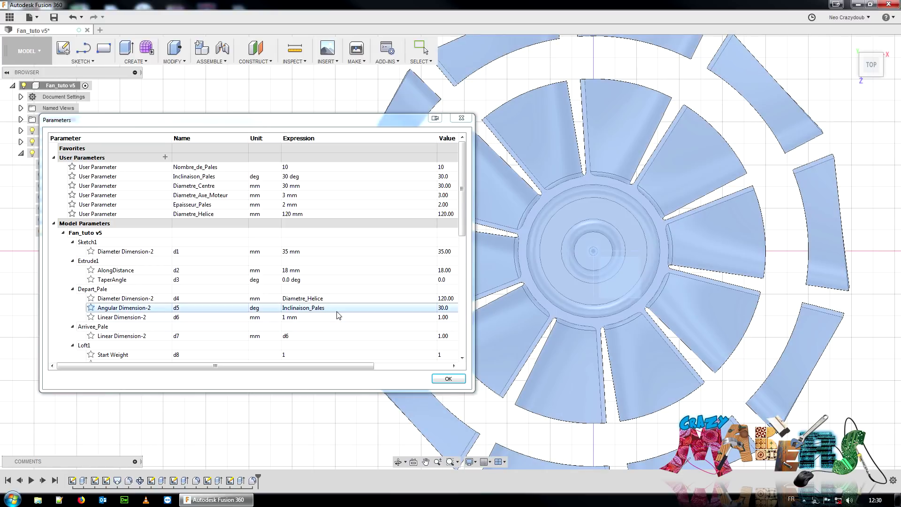
Extend the expression of the Depart_Pale diameter dimension d4 to Diametre_Helice+20
click(344, 299)
click(345, 298)
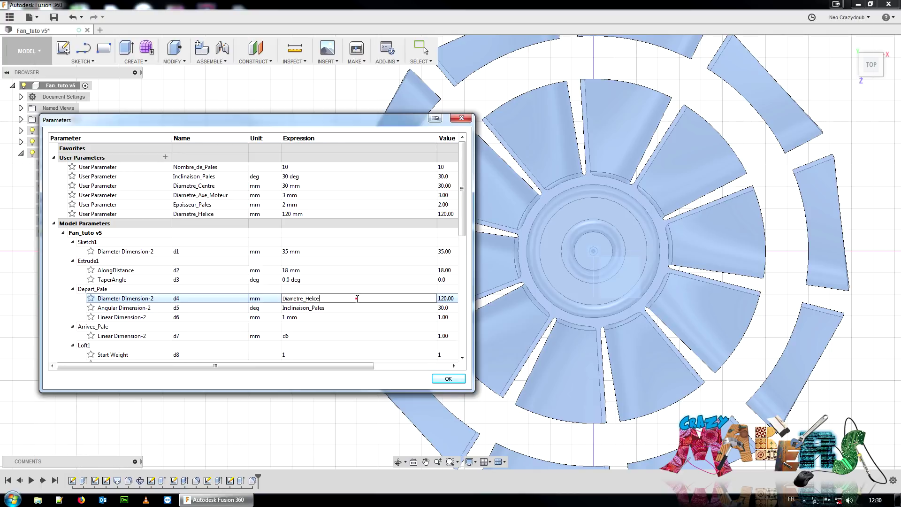
double_click(358, 298)
click(364, 300)
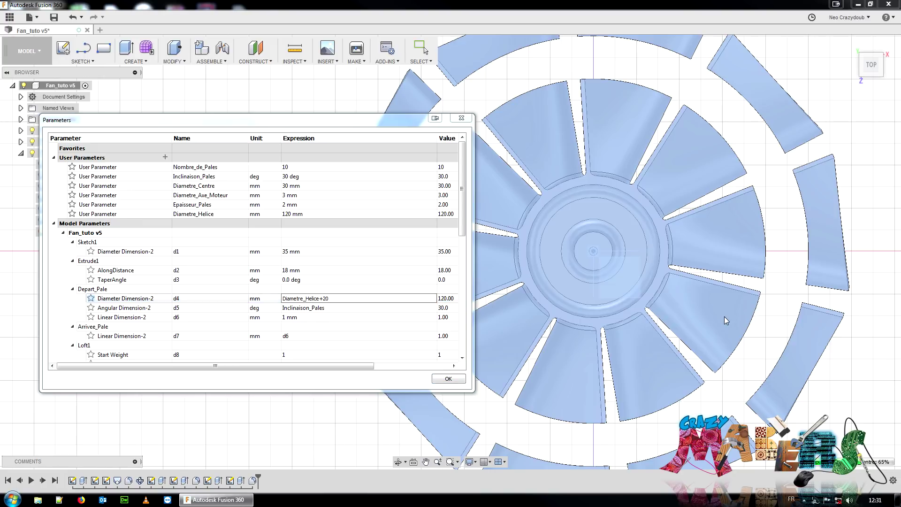
middle_drag(759, 318, 684, 213)
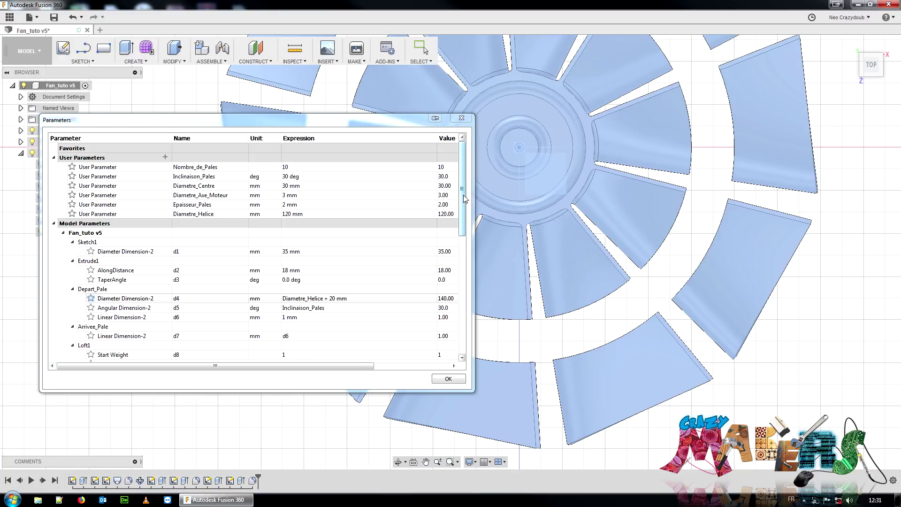
Link Diameter Dimension-2 (d20) of the Cercles_Decoupe_Pales sketch to Diametre_Helice
drag(463, 195, 466, 271)
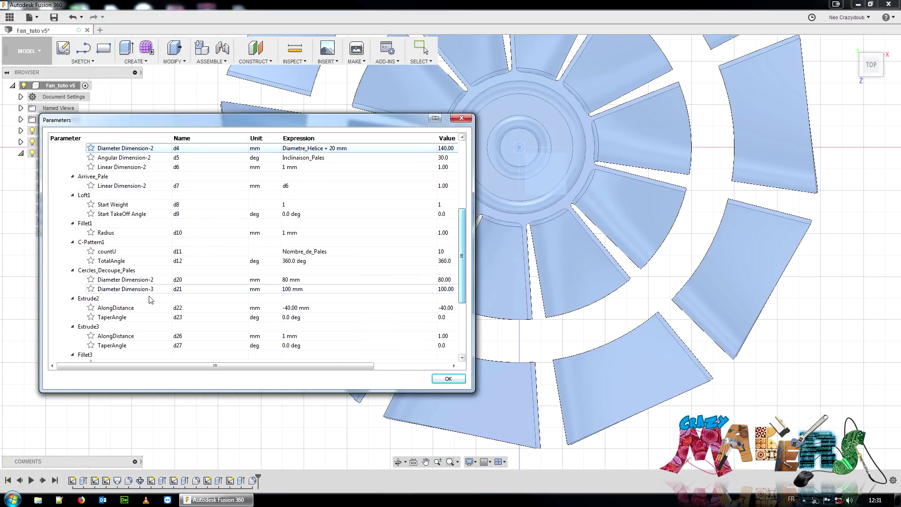
double_click(309, 280)
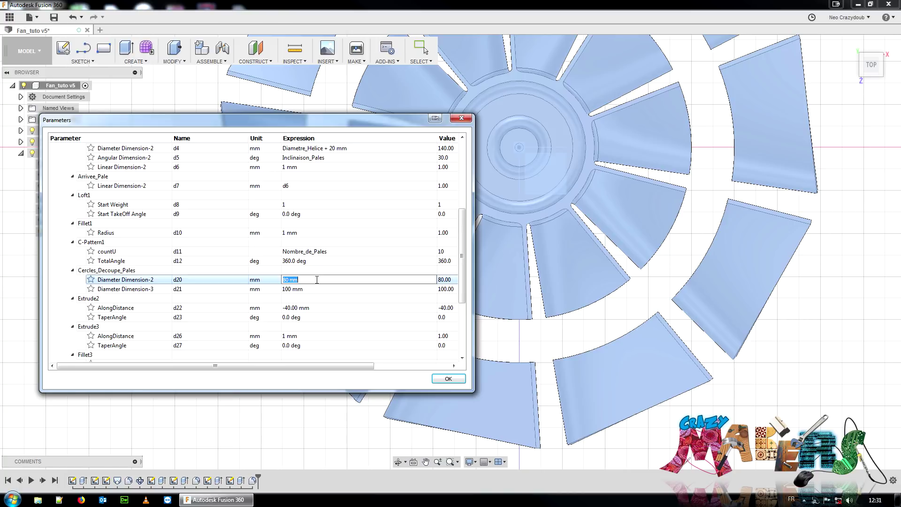
text(Diametre_Helice)
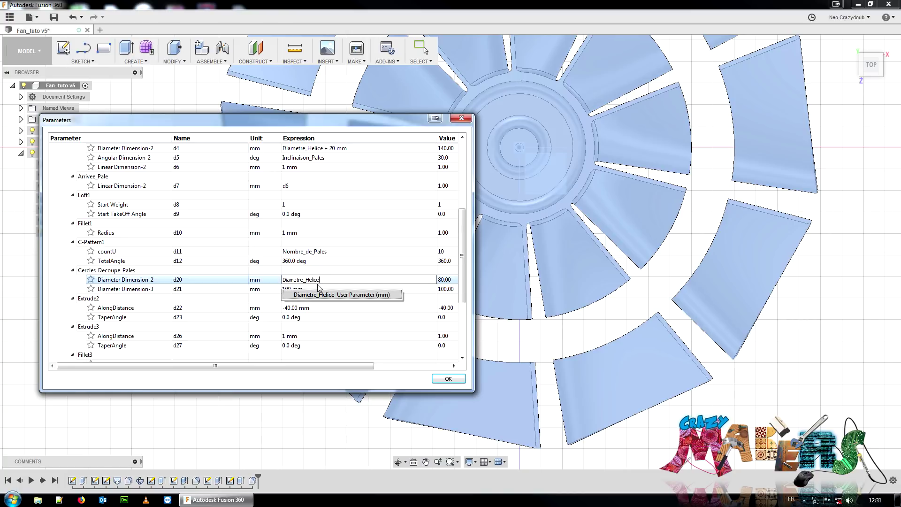
key(Return)
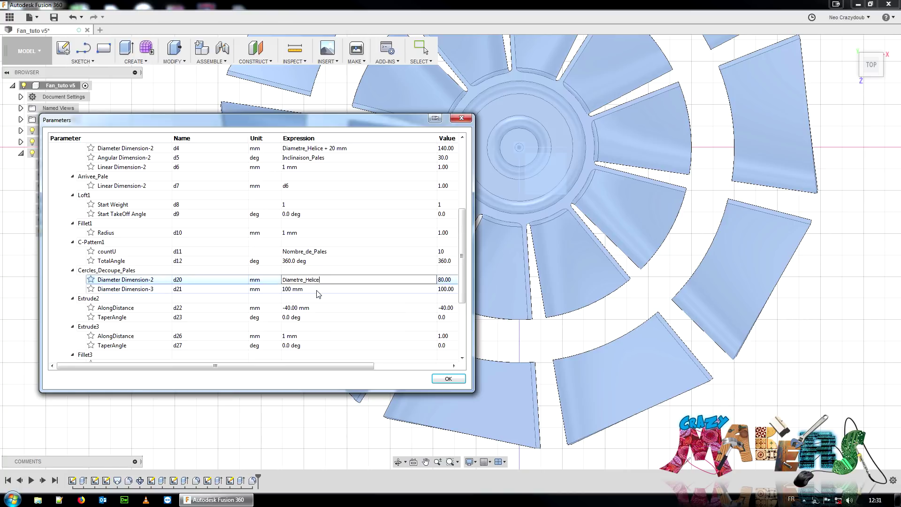
click(311, 289)
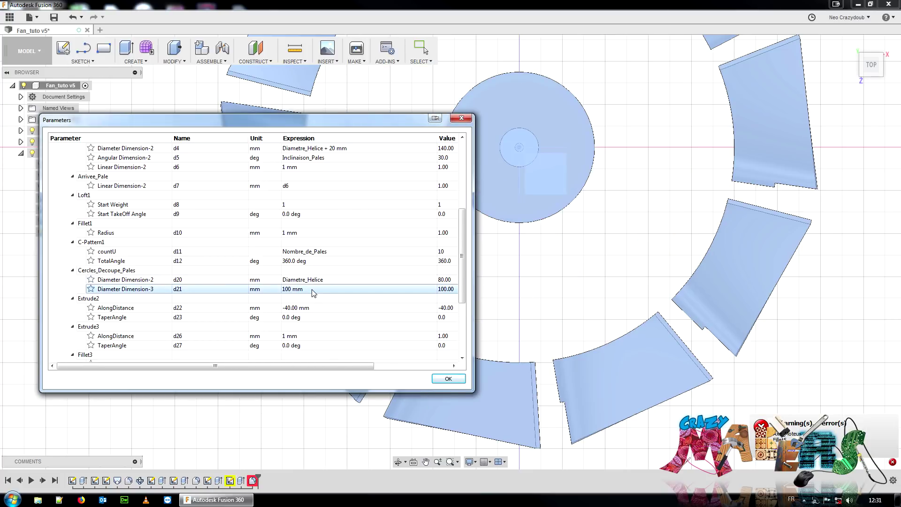
Set Diameter Dimension-3 (d21) of Cercles_Decoupe_Pales to Diametre_Helice+20 and view the resized fan at an angle
double_click(317, 290)
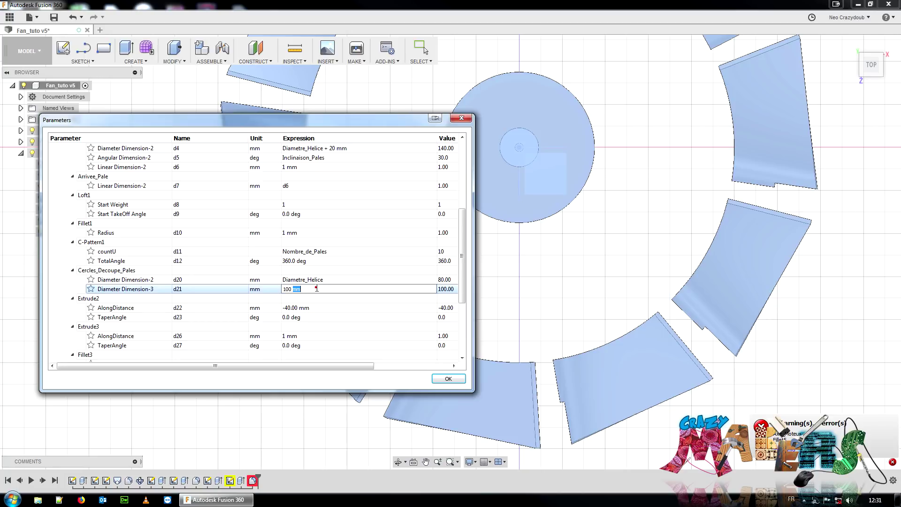
text(Diametre_Helice)
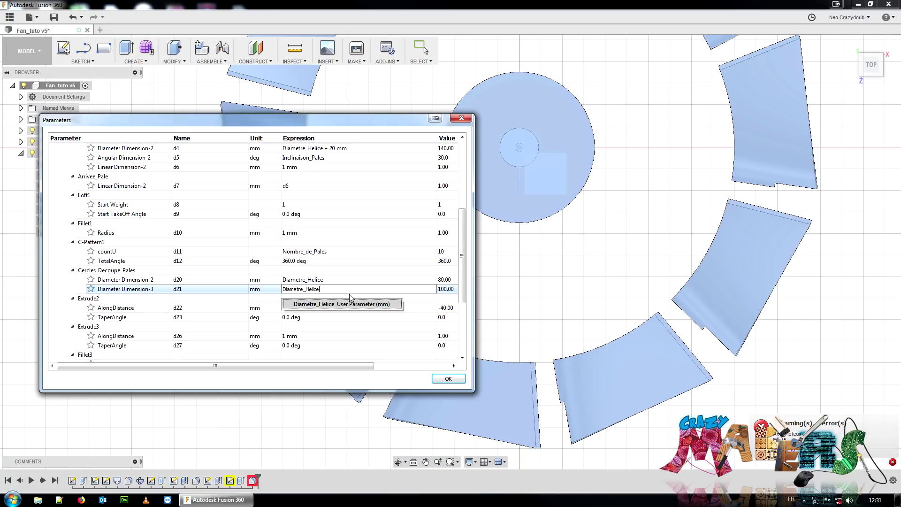
text(+20)
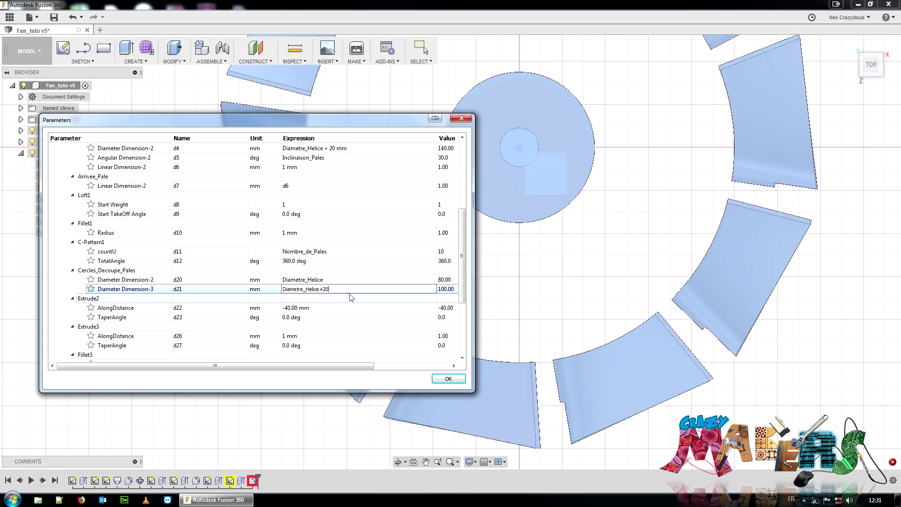
click(316, 306)
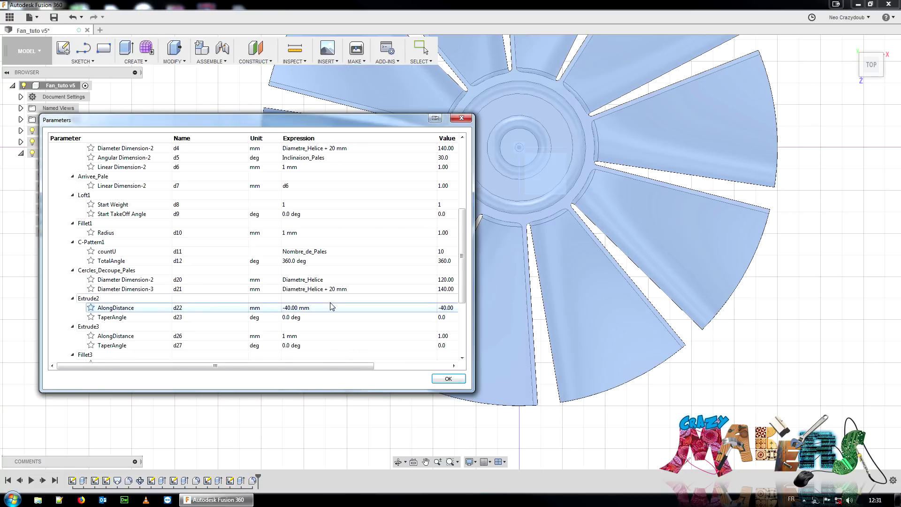
scroll(707, 284, down, 4)
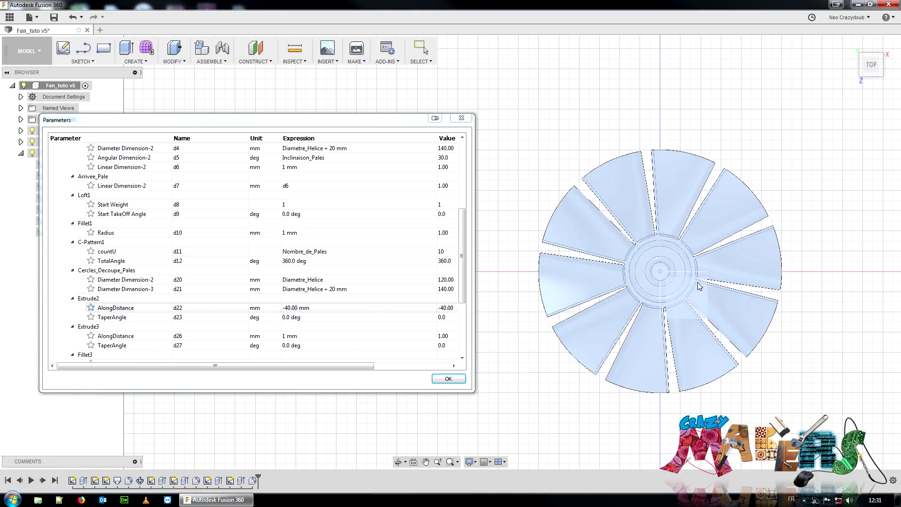
mouse_move(867, 44)
mouse_down()
mouse_move(871, 26)
mouse_move(872, 70)
mouse_move(873, 54)
mouse_move(853, 58)
mouse_move(871, 51)
mouse_move(871, 30)
mouse_up()
middle_drag(651, 285, 592, 239)
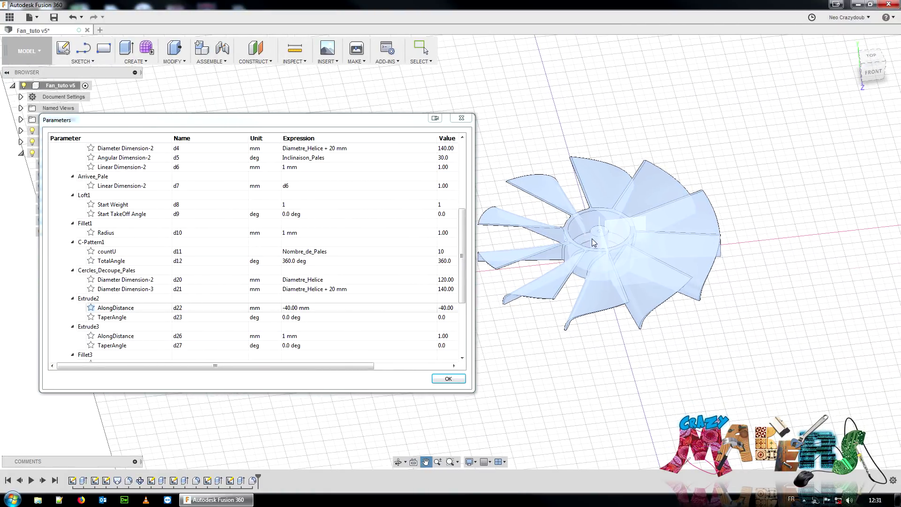
Copy the name of the user parameter Diametre_Centre in the parameter list
drag(462, 234, 462, 169)
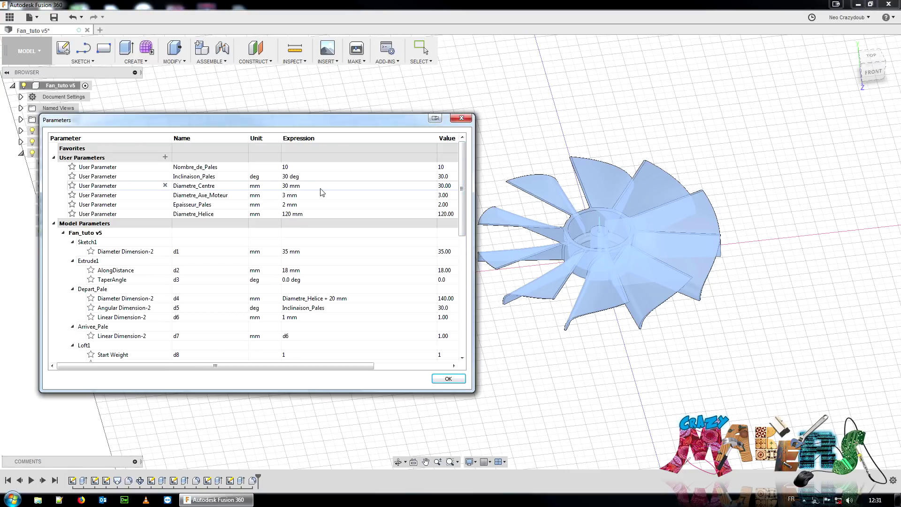
double_click(228, 185)
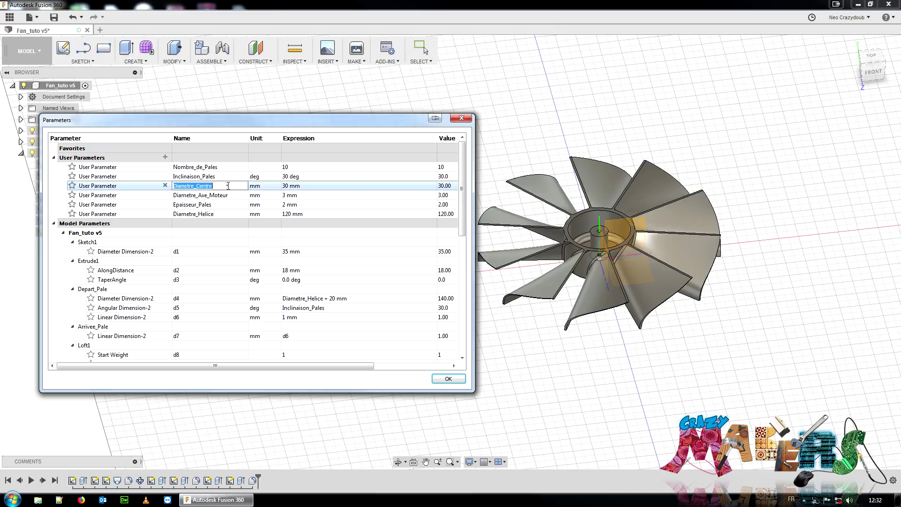
right_click(197, 181)
click(217, 221)
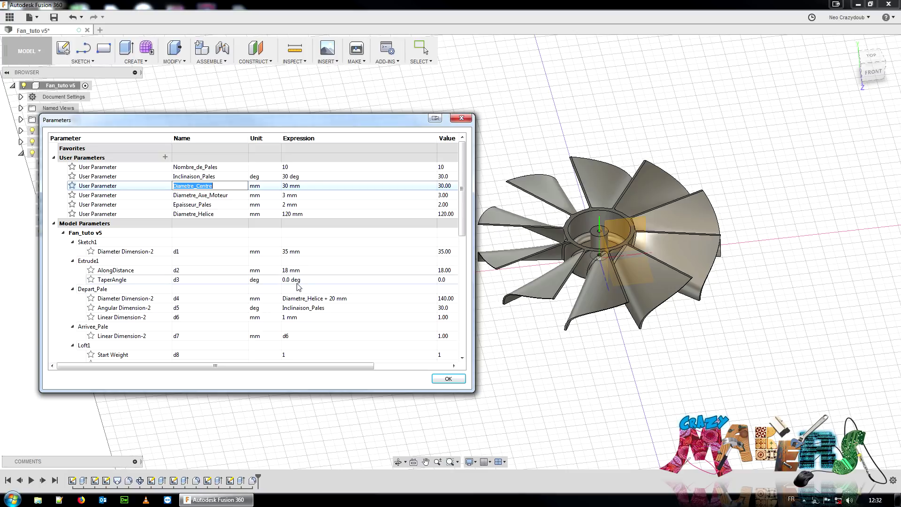
Link the diameter dimension d1 of Sketch1 to Diametre_Centre and inspect the hub and blade roots from above
click(311, 253)
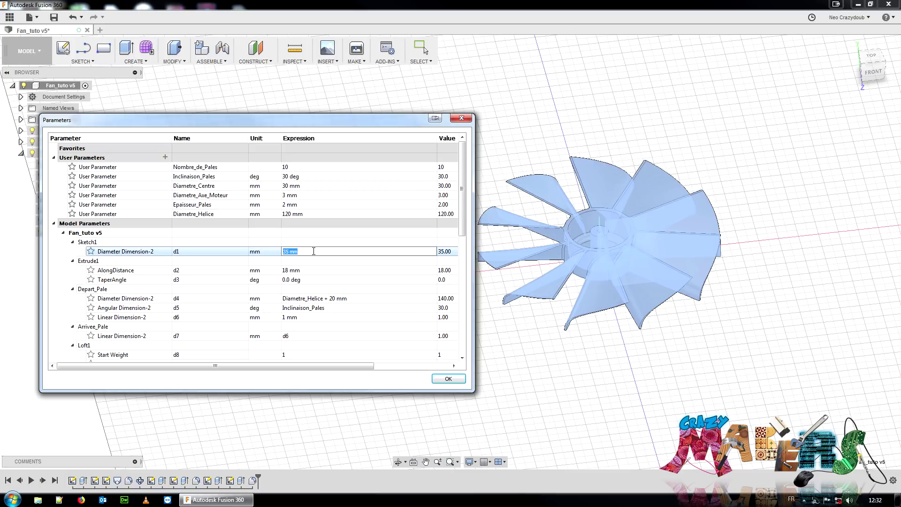
key(ctrl+v)
click(330, 254)
key(Return)
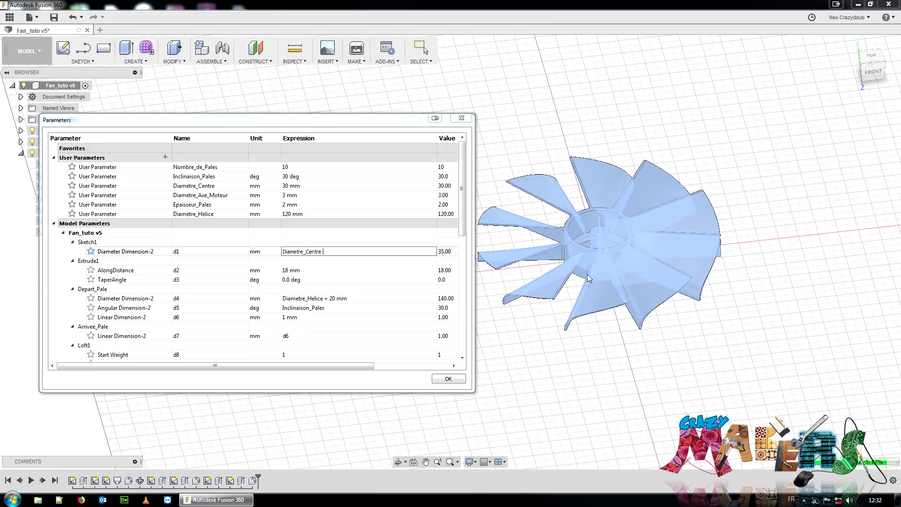
key(Return)
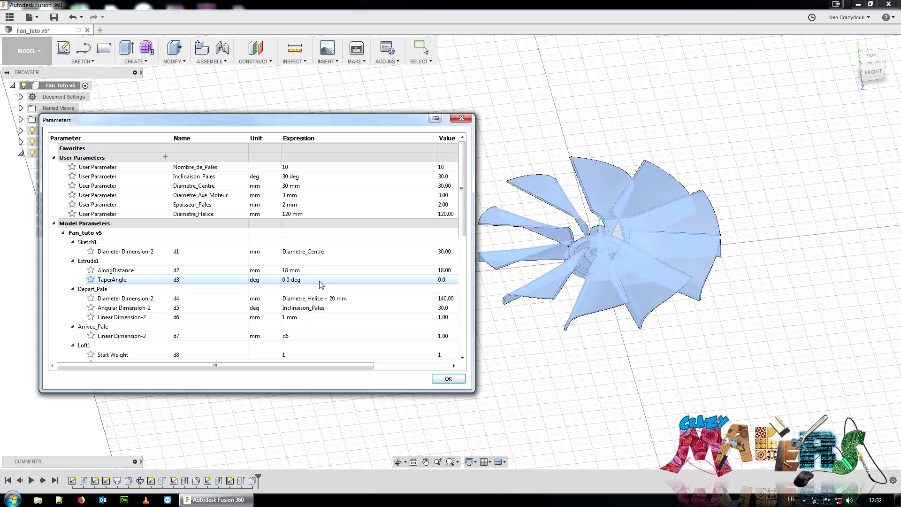
click(875, 72)
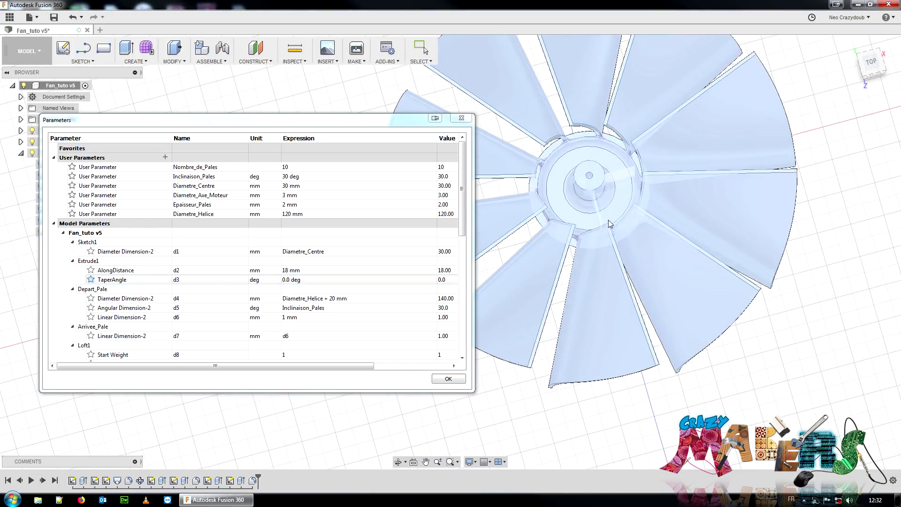
scroll(610, 224, down, 2)
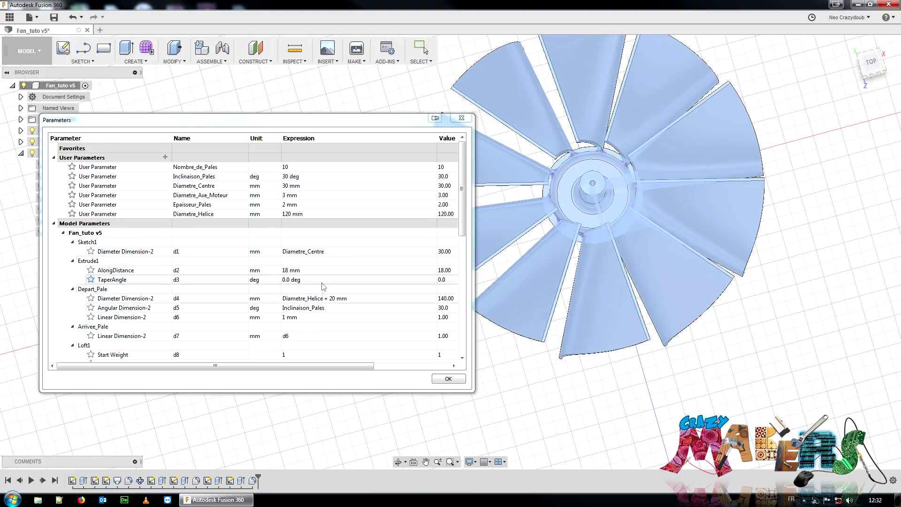
Copy the Diametre_Centre expression of the Sketch1 diameter, look through the remaining model parameters and close the list
click(336, 252)
click(336, 252)
right_click(334, 253)
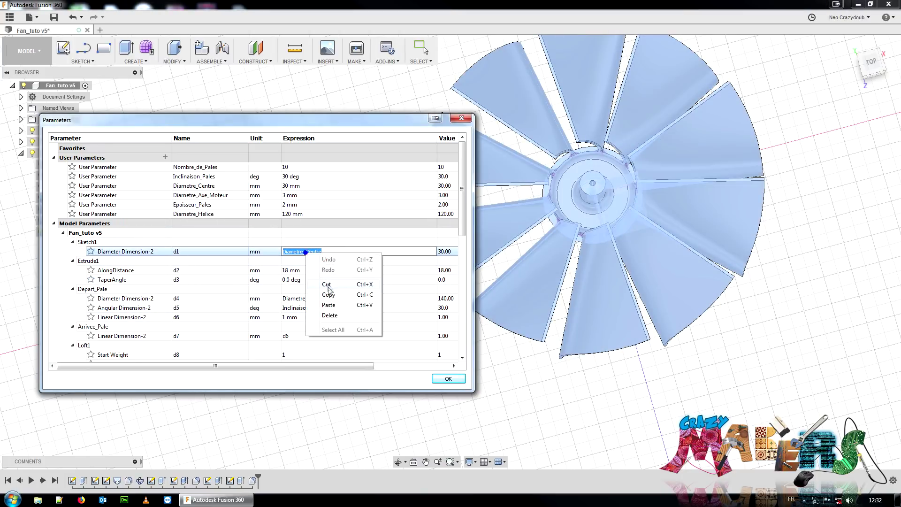
click(328, 294)
scroll(328, 294, down, 3)
scroll(328, 294, down, 5)
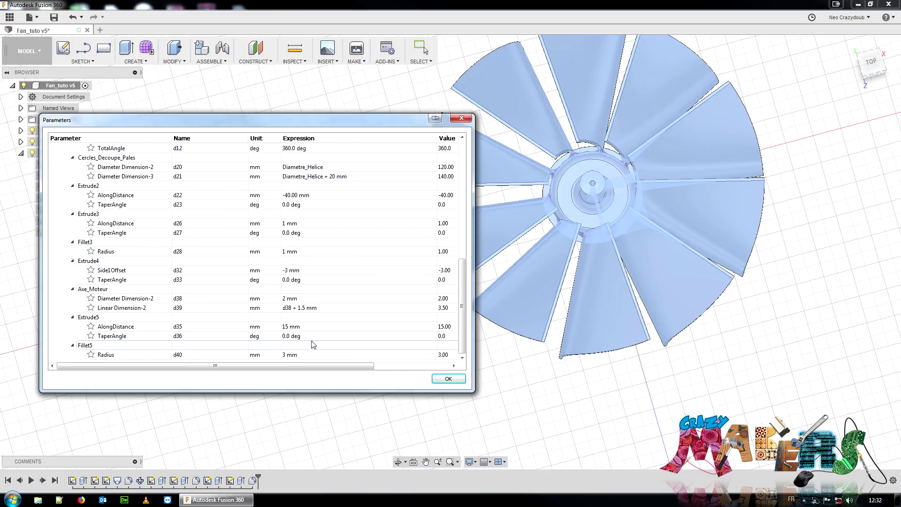
click(448, 378)
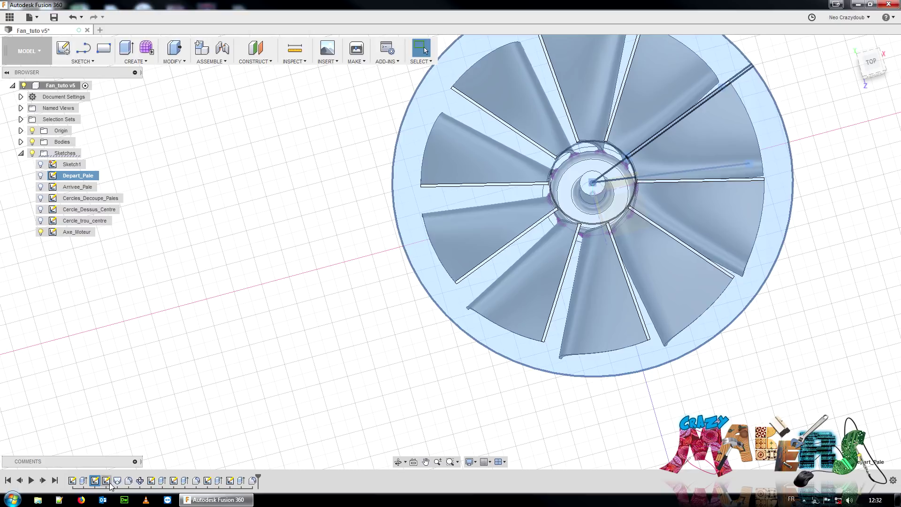
Highlight the sketches Arrivee_Pale, Cercles_Decoupe_Pales, Cercle_Dessus_Centre and Cercle_trou_centre in turn to identify their geometry on the fan
click(81, 186)
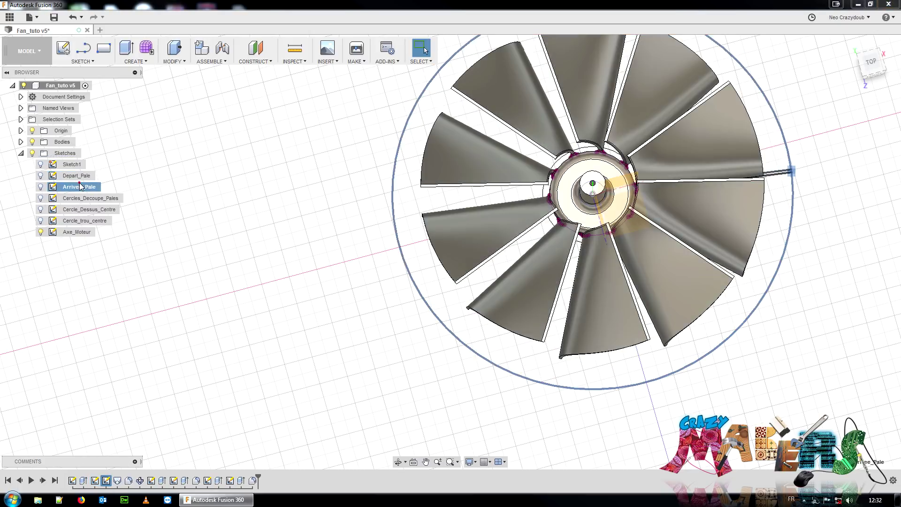
click(83, 198)
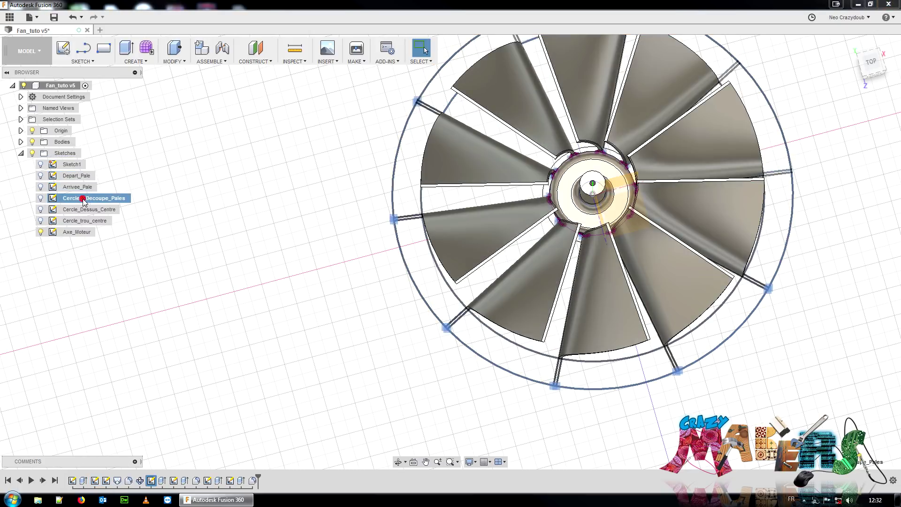
click(85, 210)
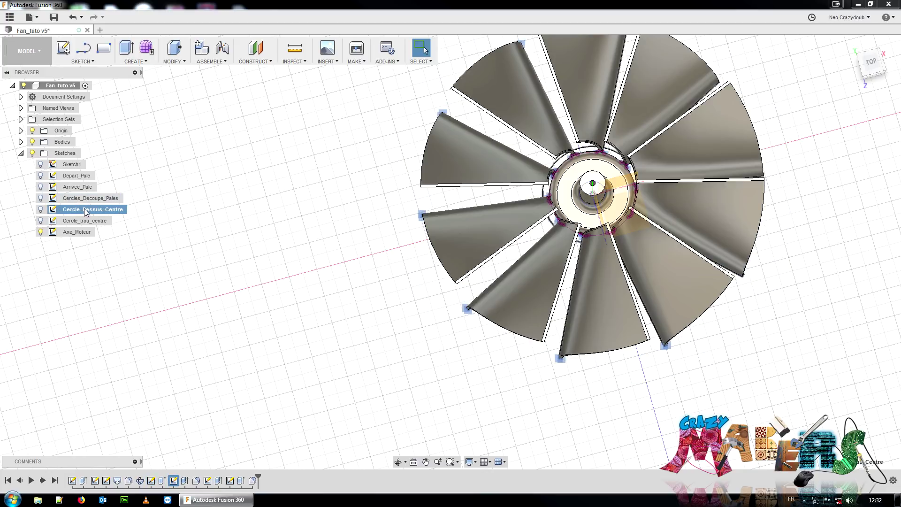
click(86, 221)
click(86, 211)
click(86, 221)
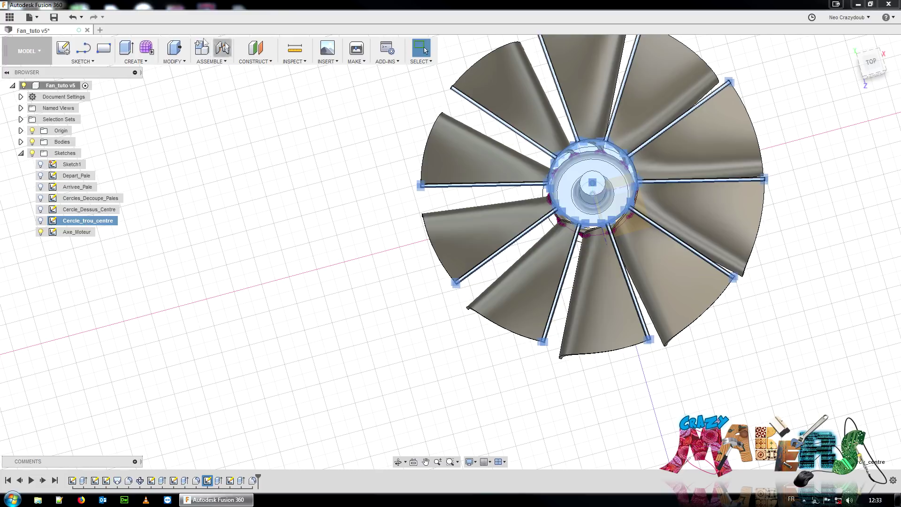
Look through the model parameters for a Cercle_trou_centre dimension, then close the list
click(174, 61)
click(197, 288)
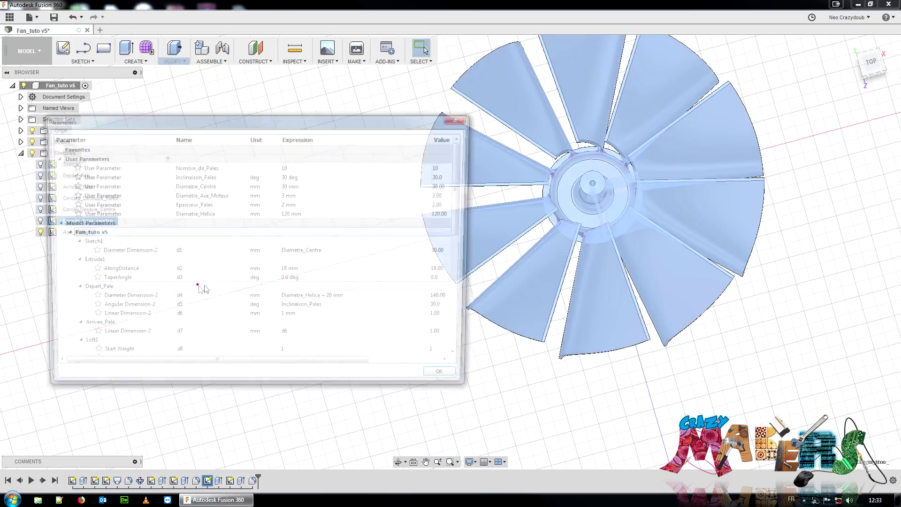
scroll(399, 251, down, 8)
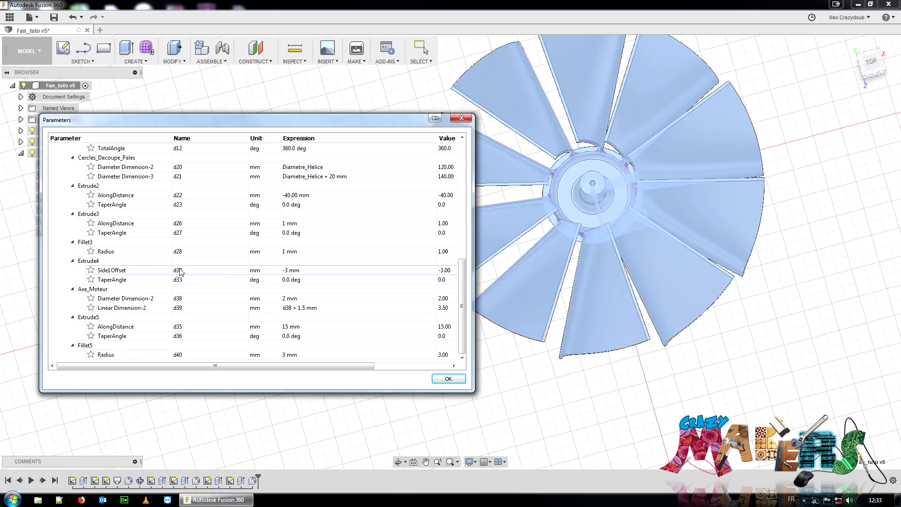
scroll(180, 271, up, 5)
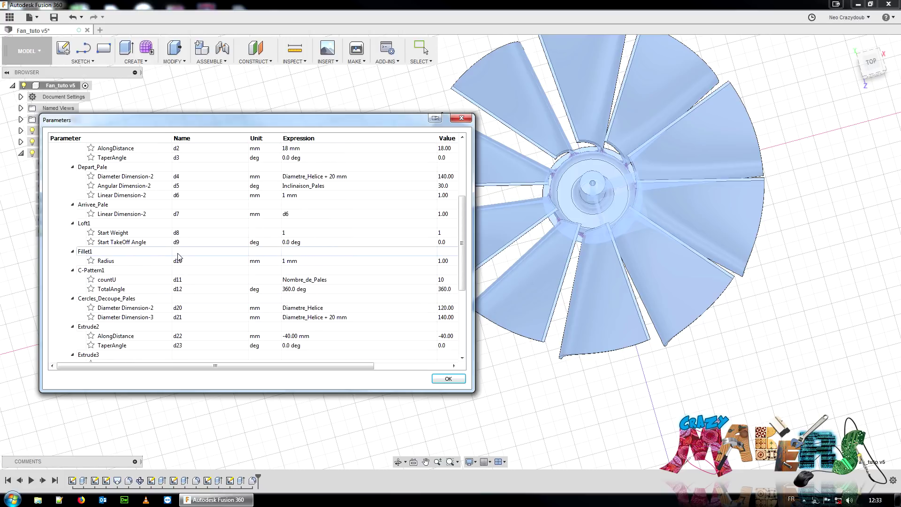
scroll(178, 258, up, 3)
scroll(179, 262, down, 3)
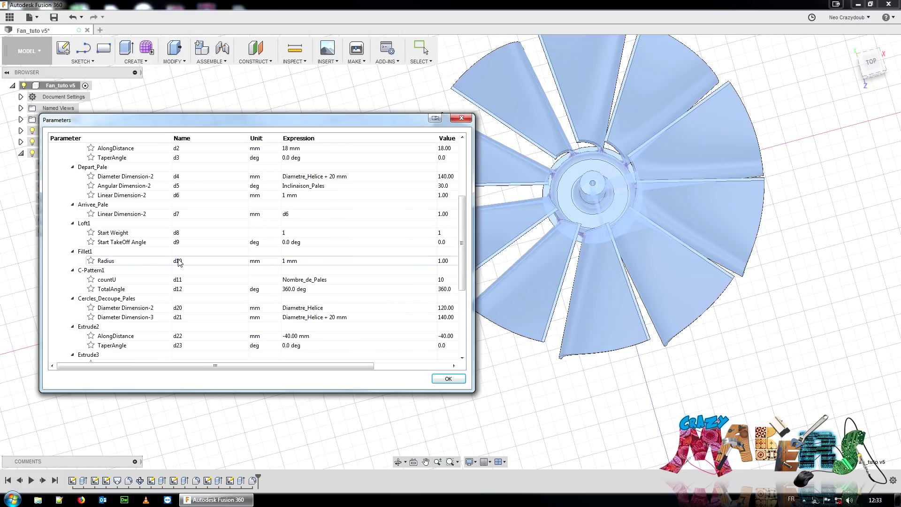
scroll(179, 262, down, 5)
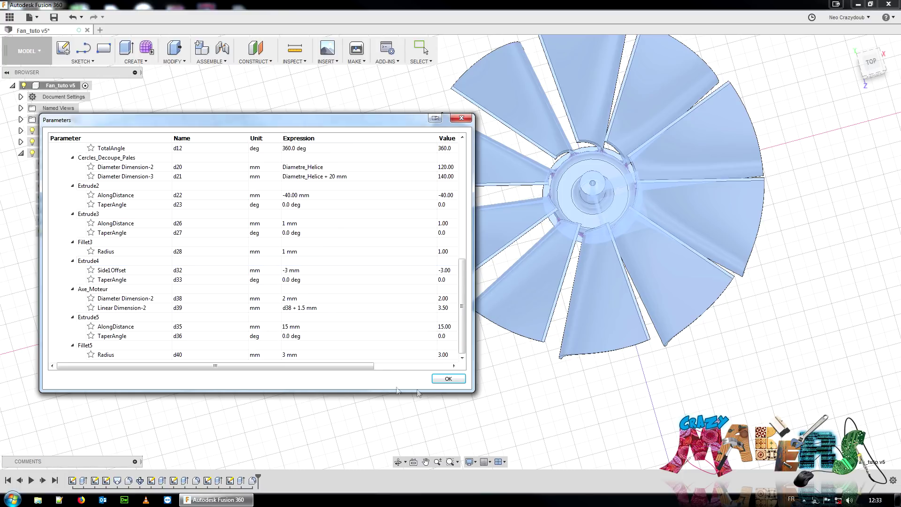
click(448, 379)
Edit the Cercle_trou_centre sketch and add a diameter dimension to its hub hole circle
click(231, 480)
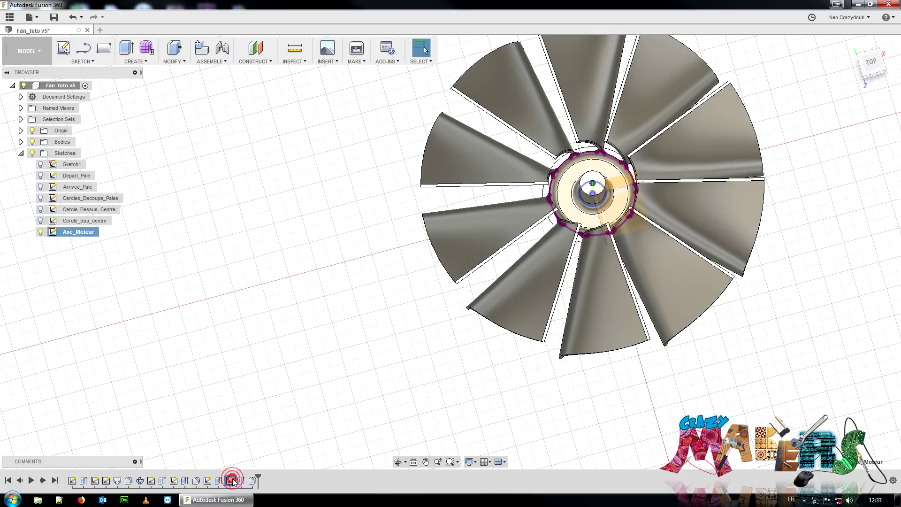
click(208, 481)
right_click(207, 481)
click(234, 386)
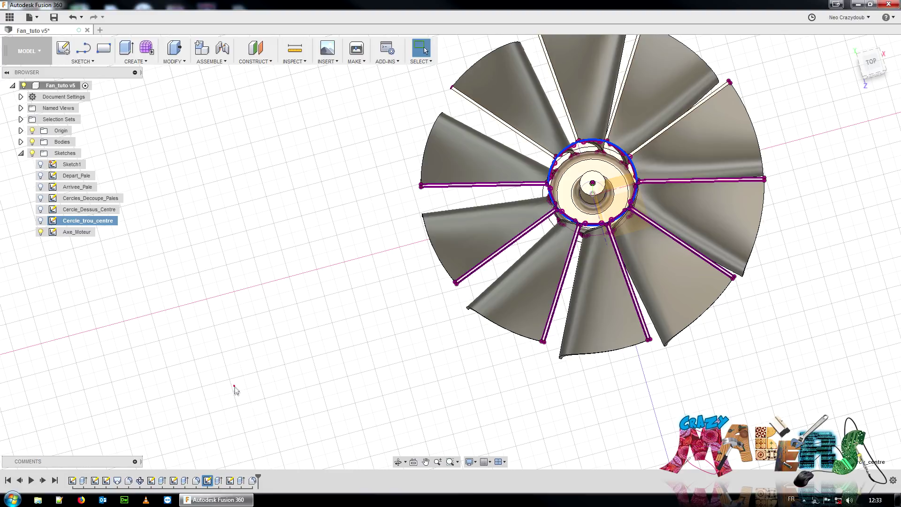
scroll(664, 216, up, 5)
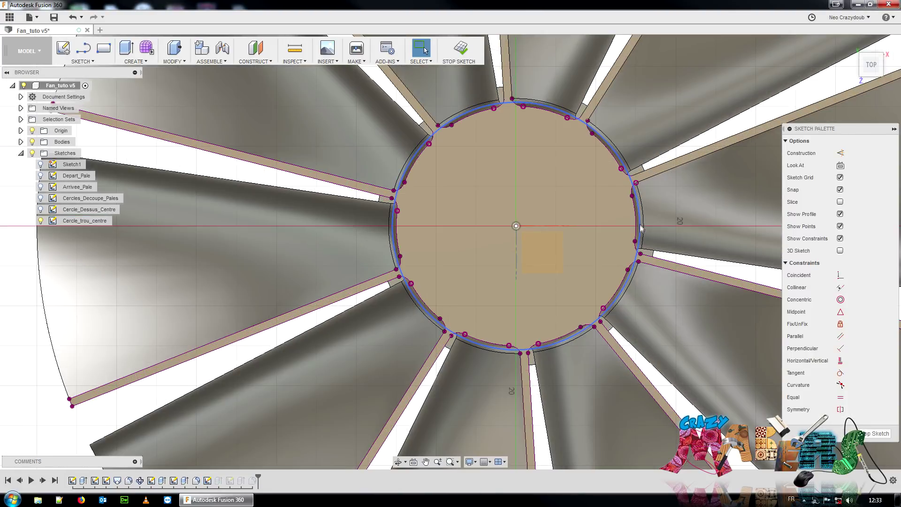
scroll(641, 227, up, 3)
scroll(641, 228, down, 4)
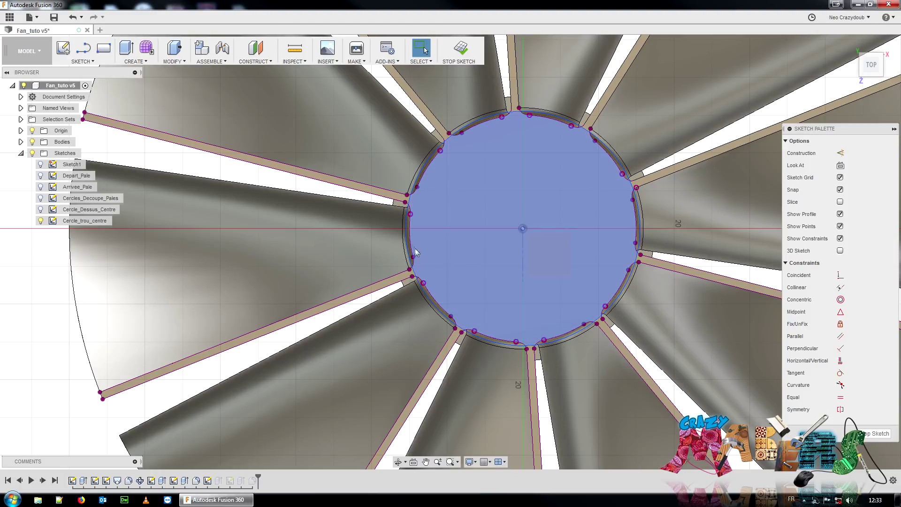
key(d)
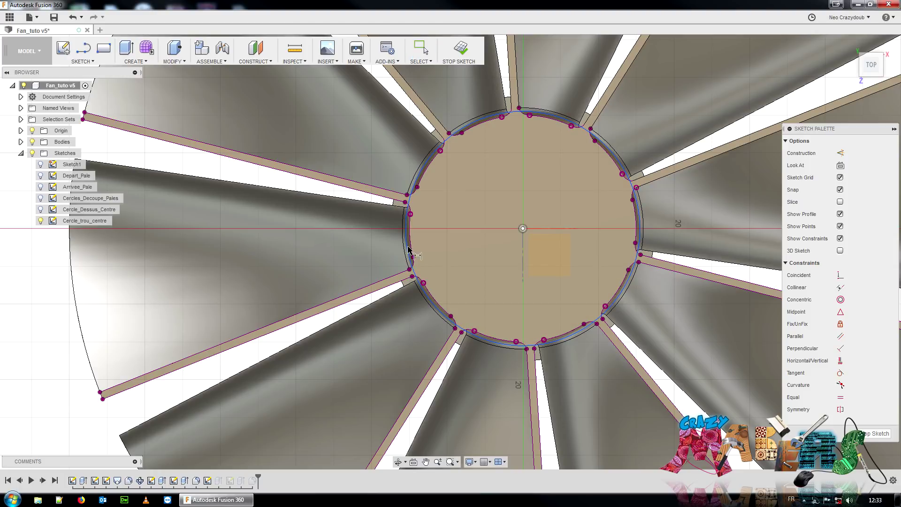
click(407, 245)
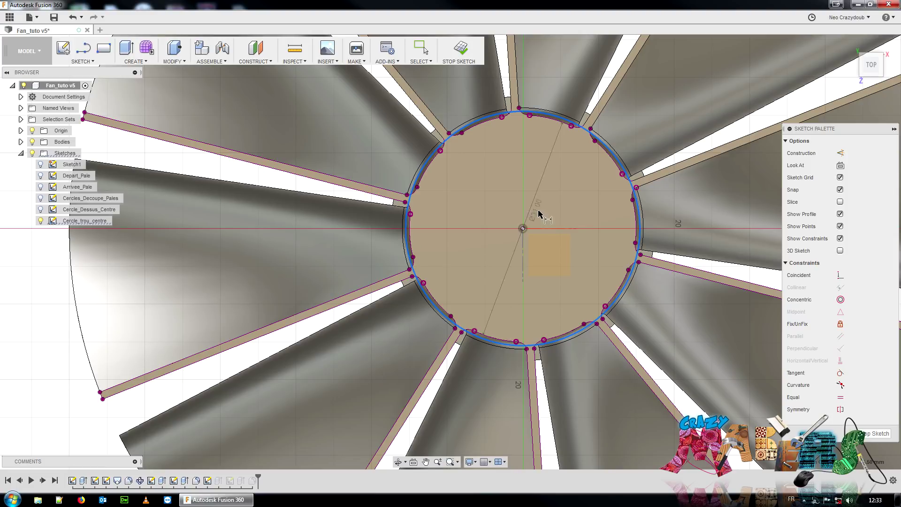
click(554, 220)
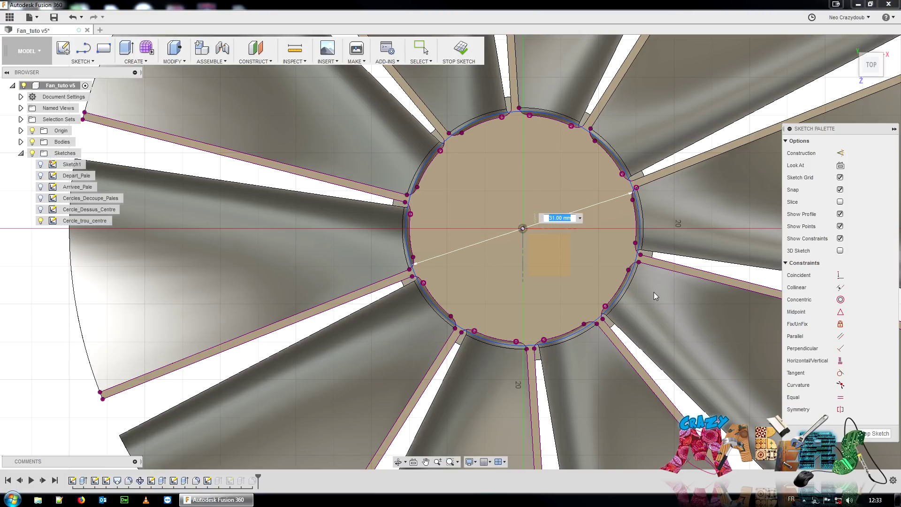
key(Return)
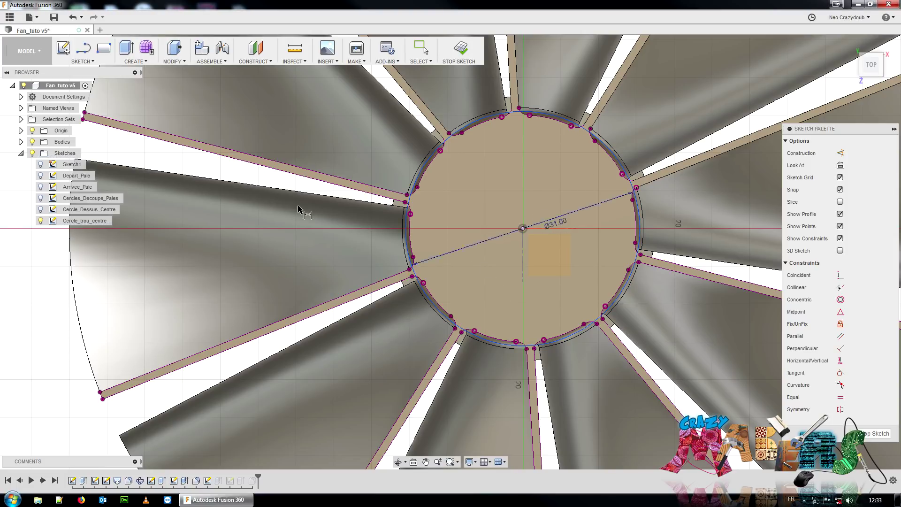
Set the diameter dimension d52 of Cercle_trou_centre to Diametre_Centre-4 in the parameter list and finish the sketch
click(175, 50)
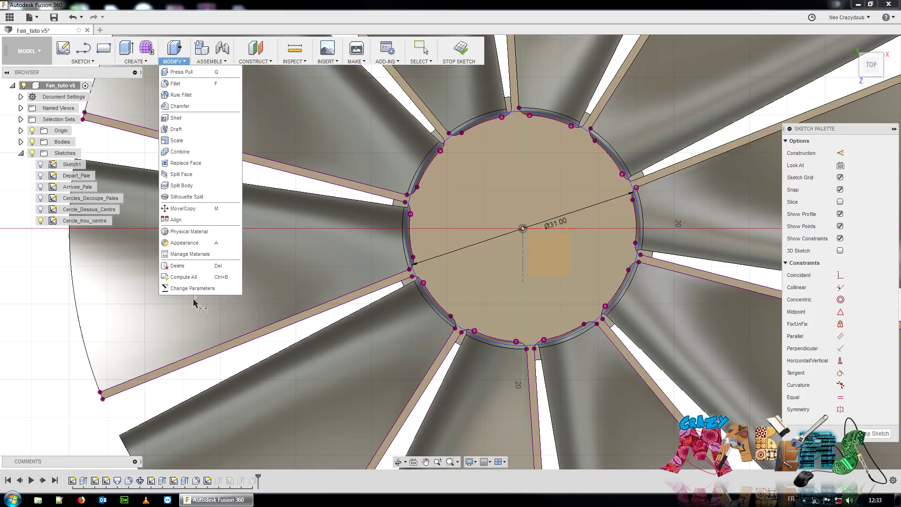
click(194, 289)
scroll(227, 287, down, 8)
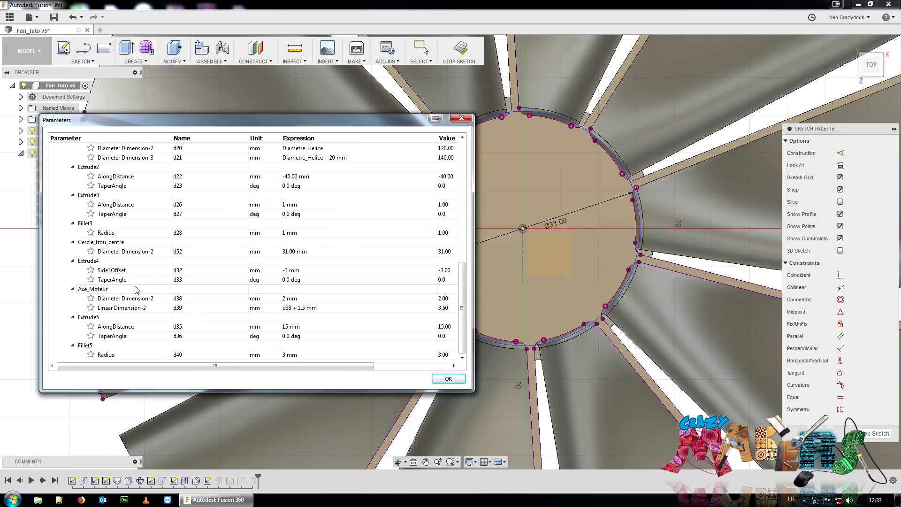
scroll(137, 289, up, 1)
double_click(327, 279)
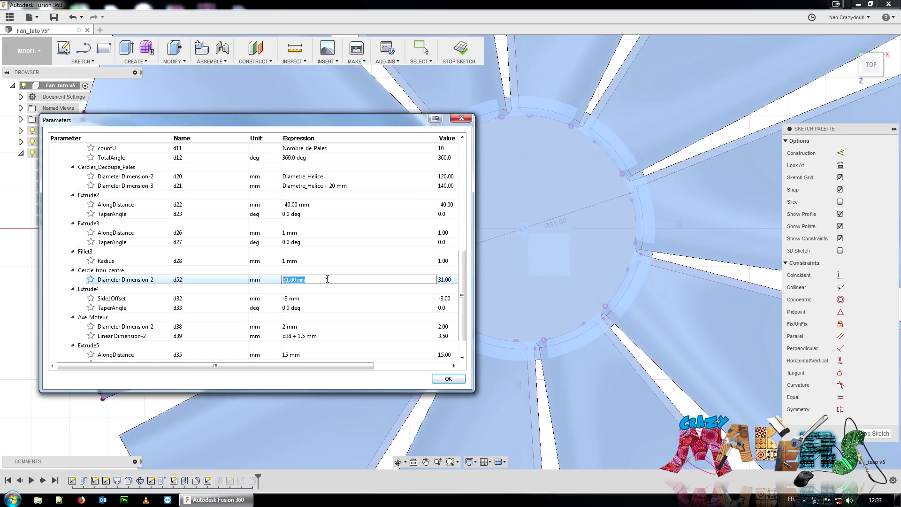
text(Diametre_Centre)
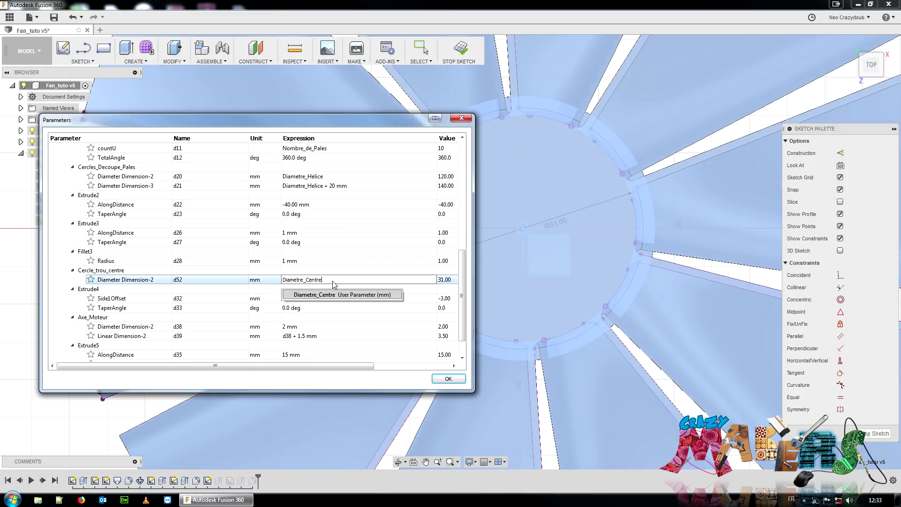
text(-4)
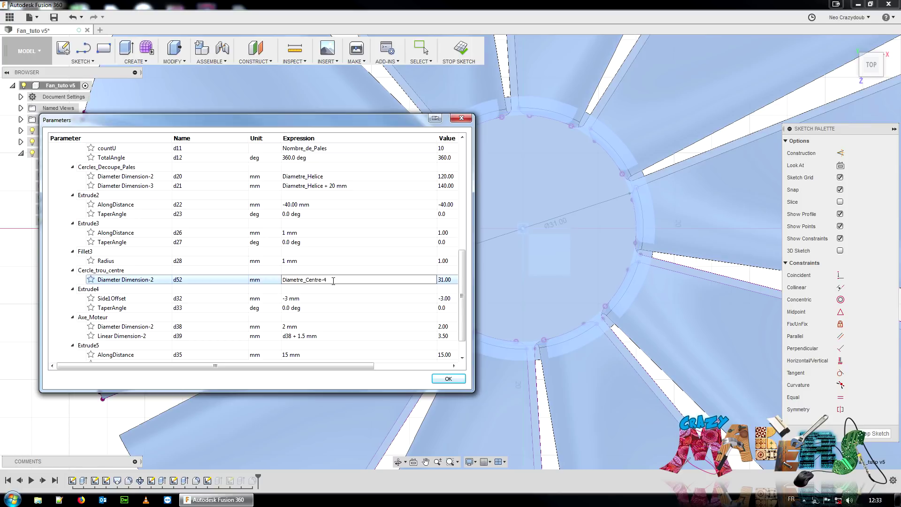
key(Return)
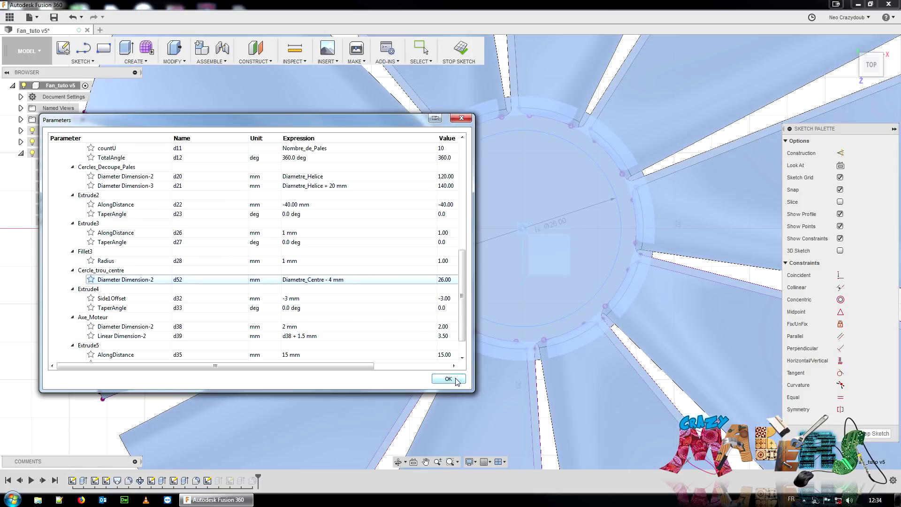
click(449, 379)
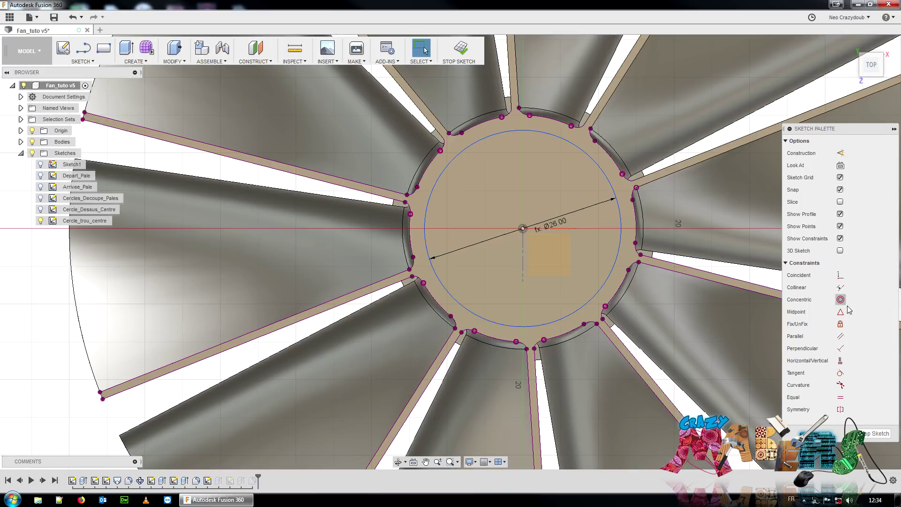
click(877, 434)
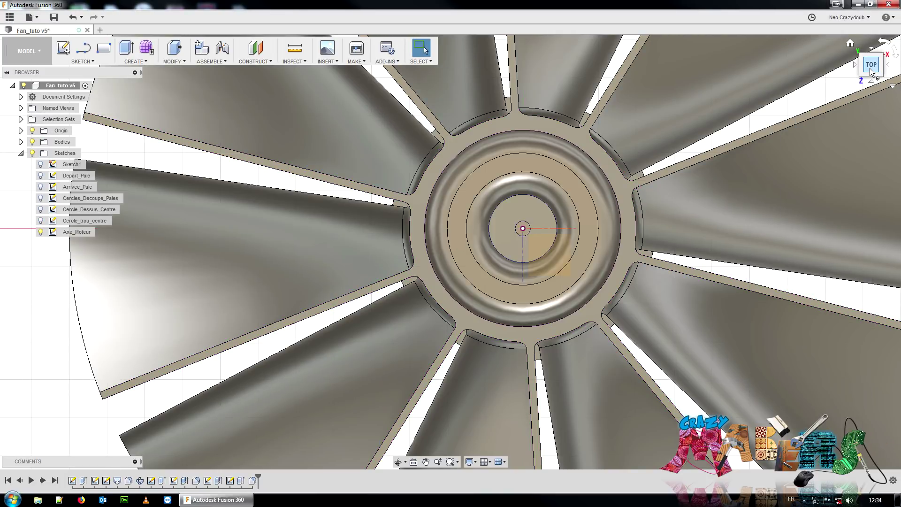
Inspect the hollow hub at an angle and from below, highlighting the sketches Axe_Moteur and Cercle_Dessus_Centre
drag(868, 64, 862, 45)
scroll(672, 368, down, 4)
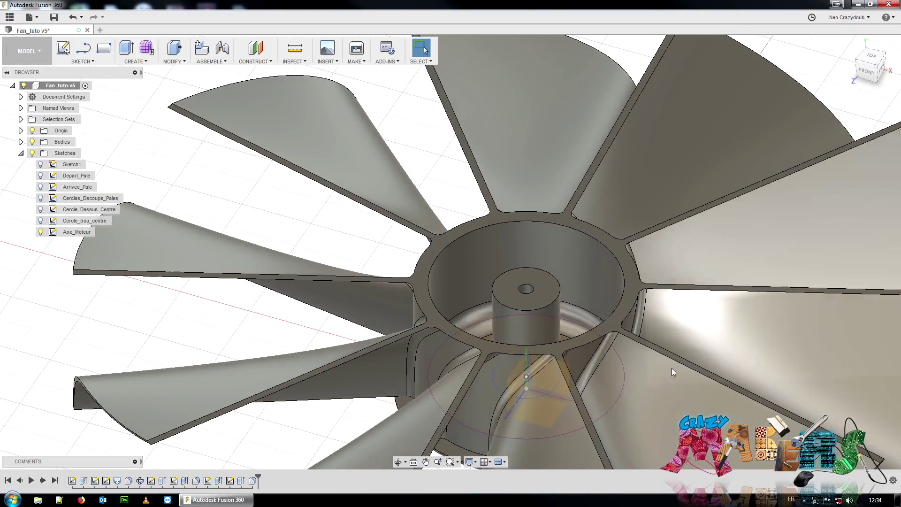
middle_drag(503, 446, 476, 331)
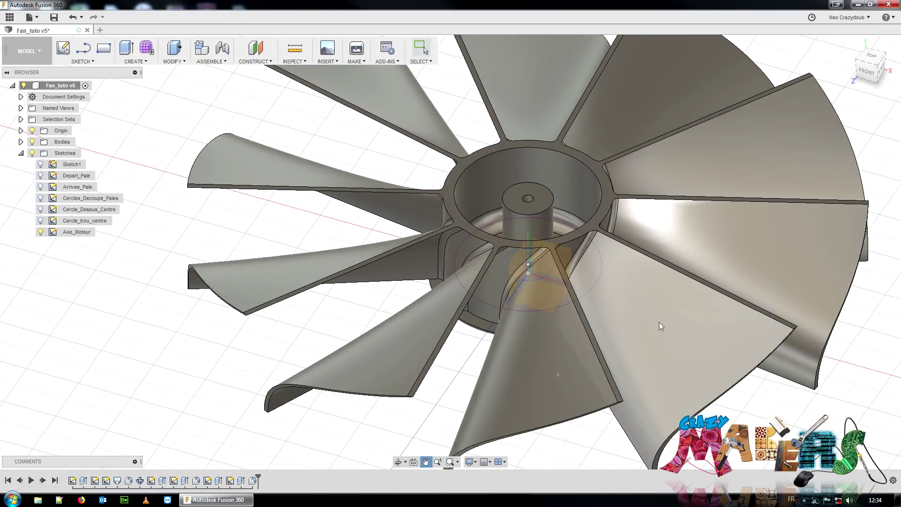
click(229, 480)
drag(866, 60, 866, 23)
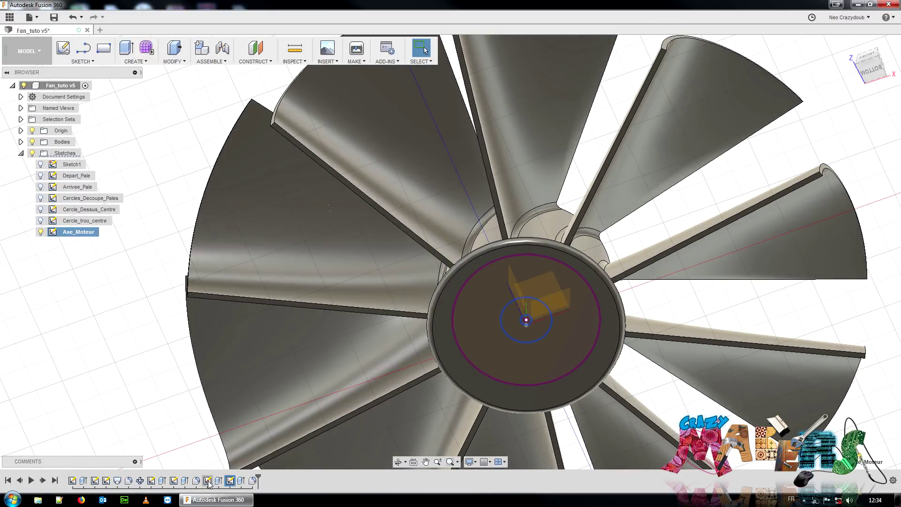
click(177, 483)
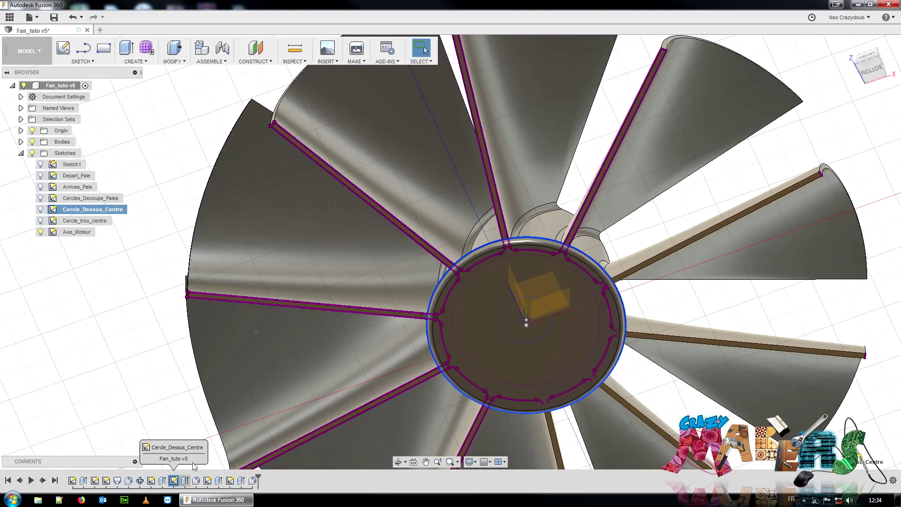
Look for a Cercle_Dessus_Centre dimension in the model parameters, close the list and select that sketch
click(174, 58)
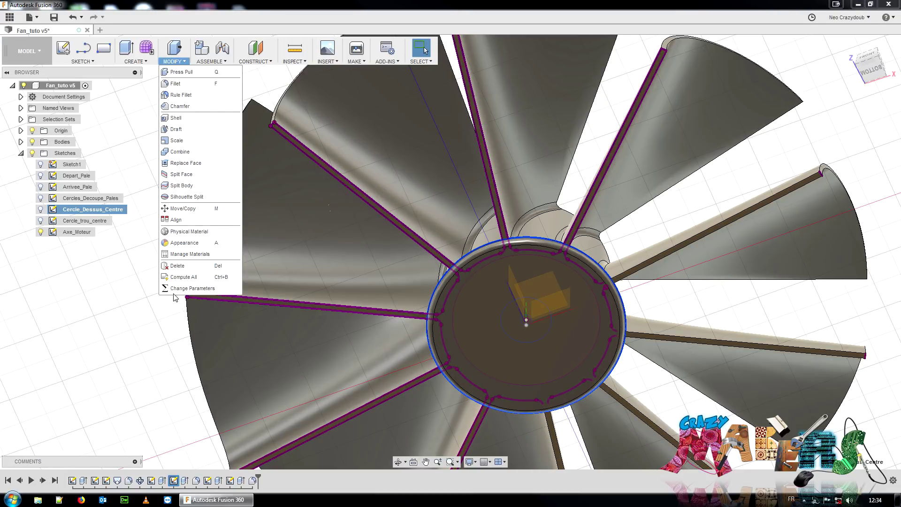
click(187, 288)
drag(262, 121, 499, 90)
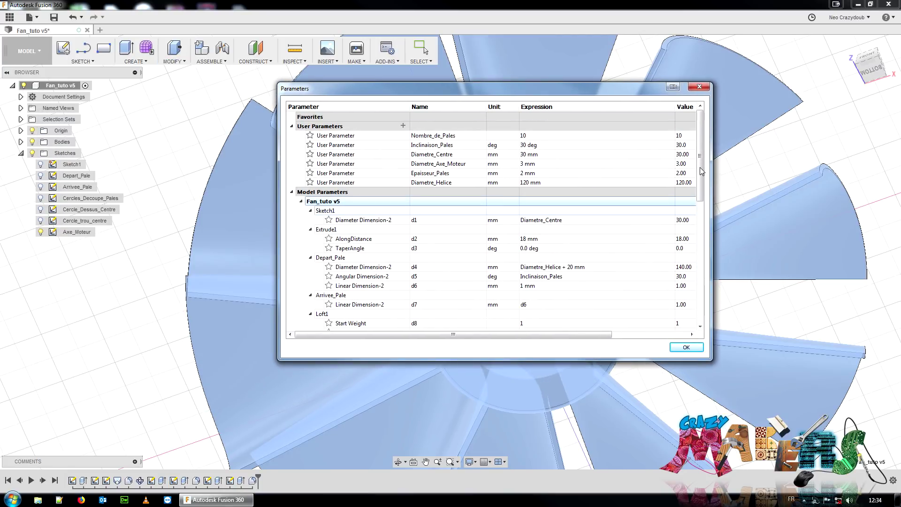
drag(700, 168, 699, 241)
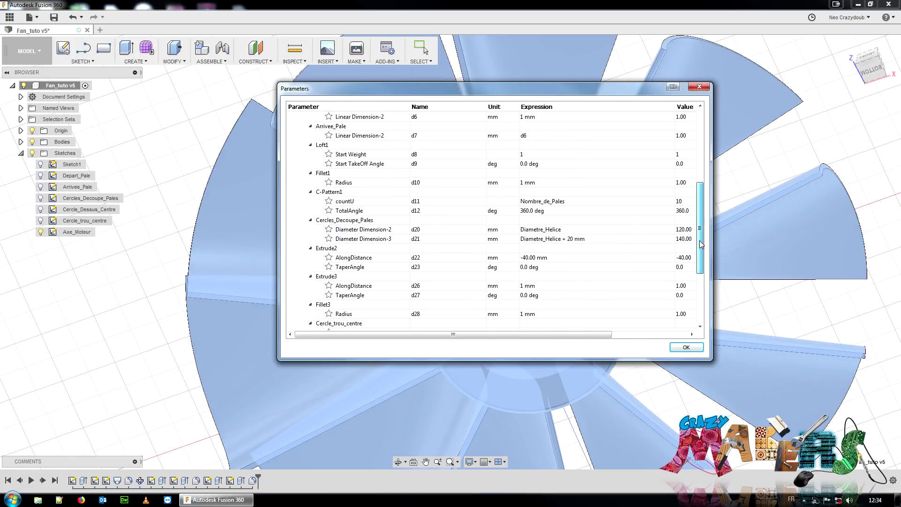
click(700, 88)
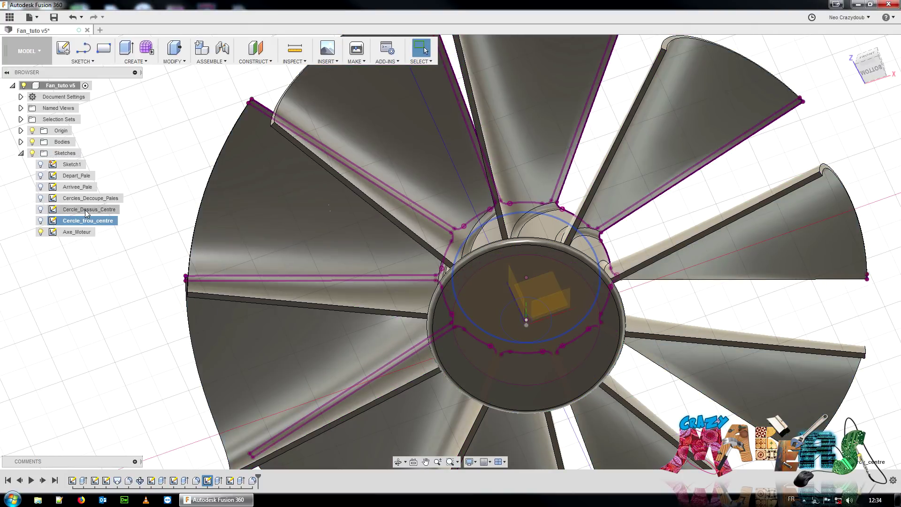
right_click(174, 482)
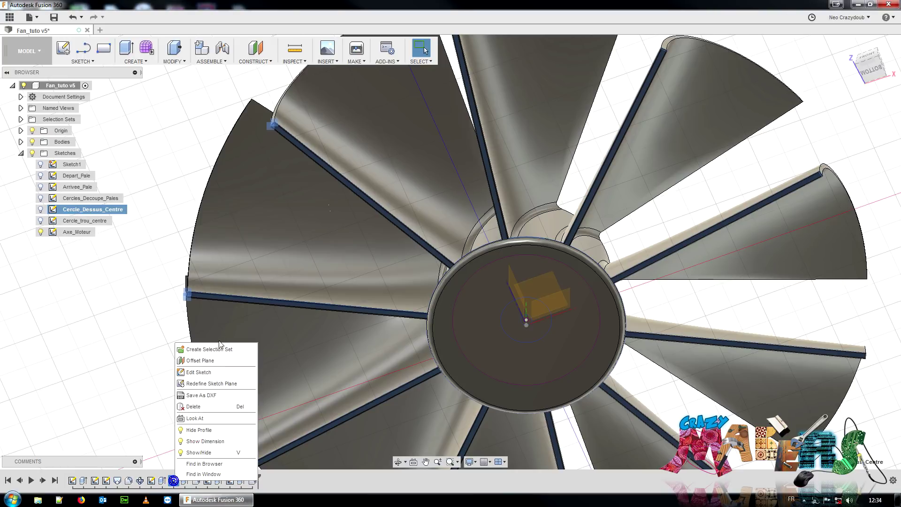
click(124, 387)
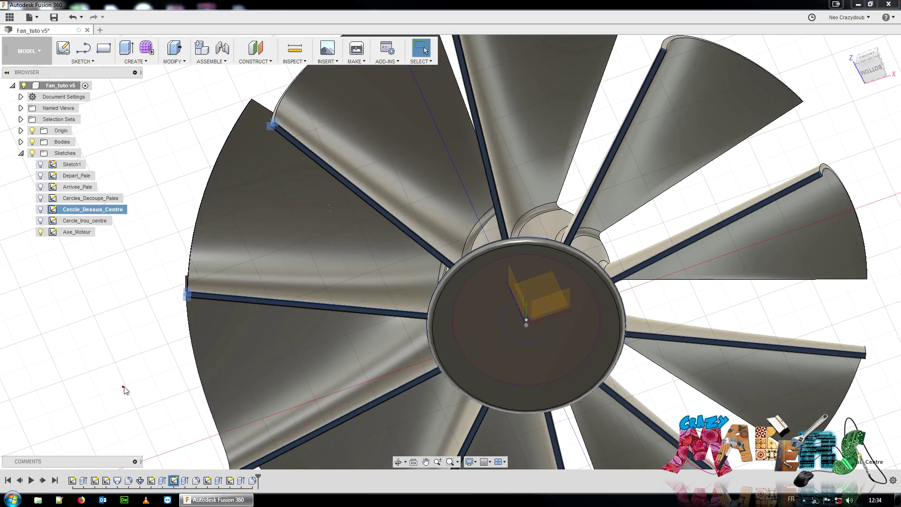
Hide the Axe_Moteur sketch, show Cercle_Dessus_Centre and open it for editing
right_click(175, 481)
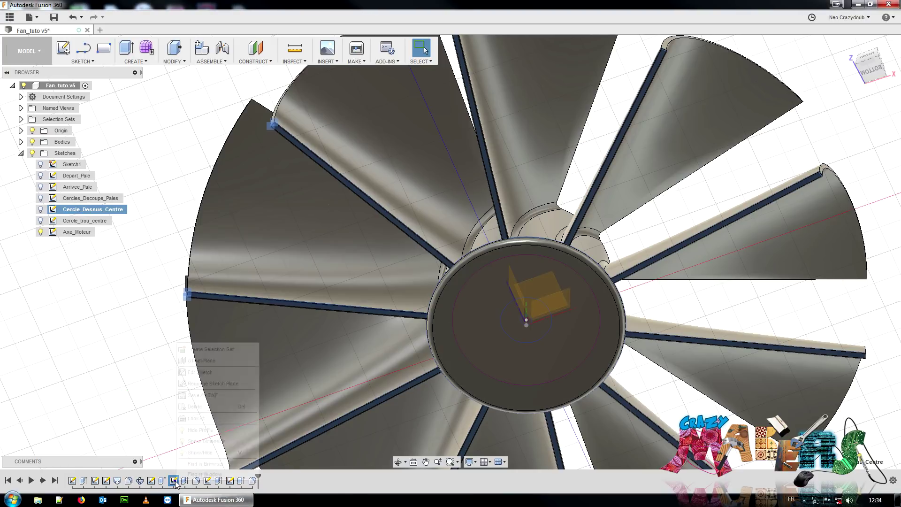
click(213, 385)
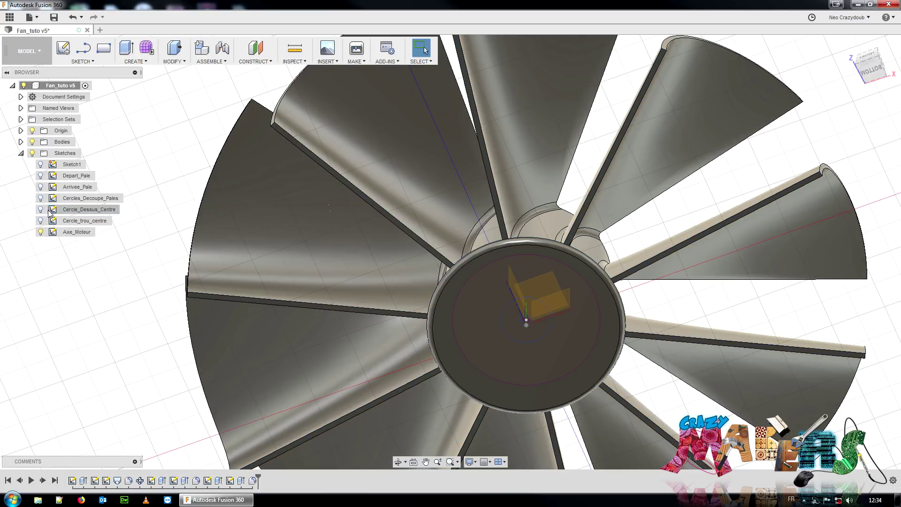
click(41, 232)
click(41, 209)
click(57, 209)
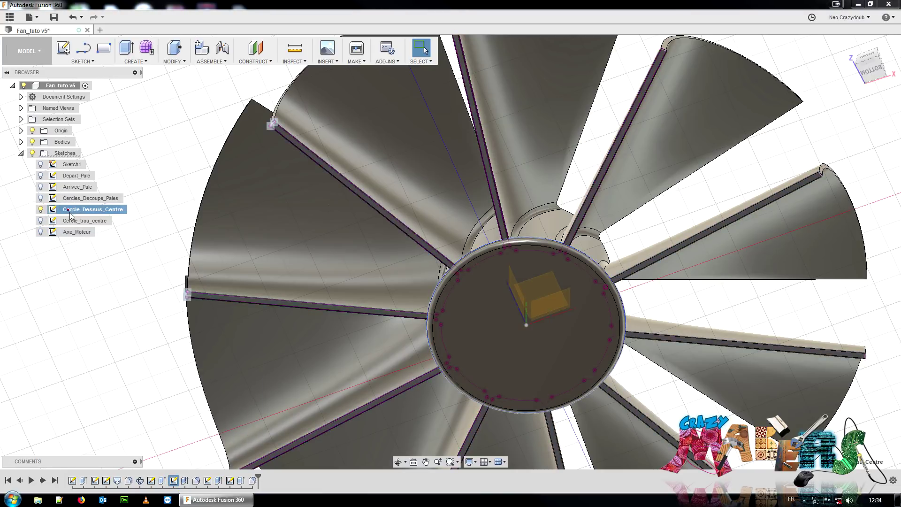
right_click(176, 480)
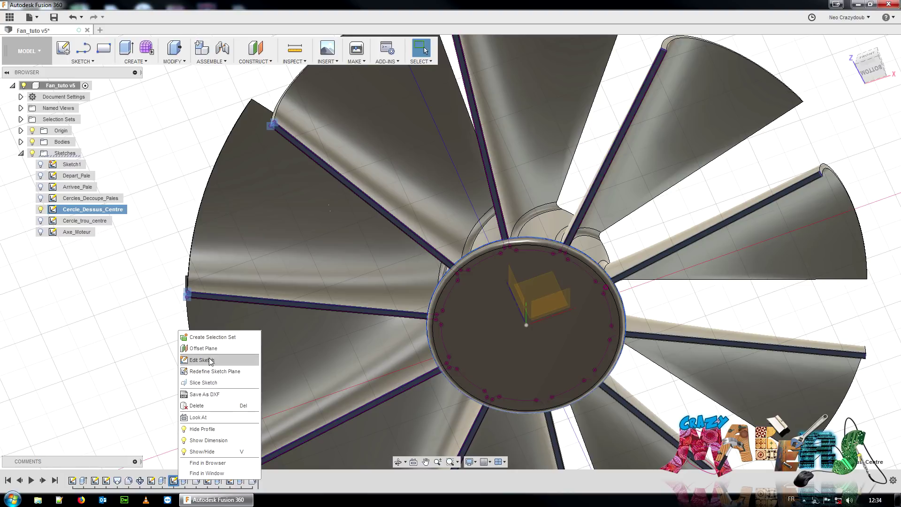
click(209, 357)
Add a diameter dimension to the outer circle of Cercle_Dessus_Centre, keeping its 35 mm value, and finish the sketch
scroll(469, 334, up, 2)
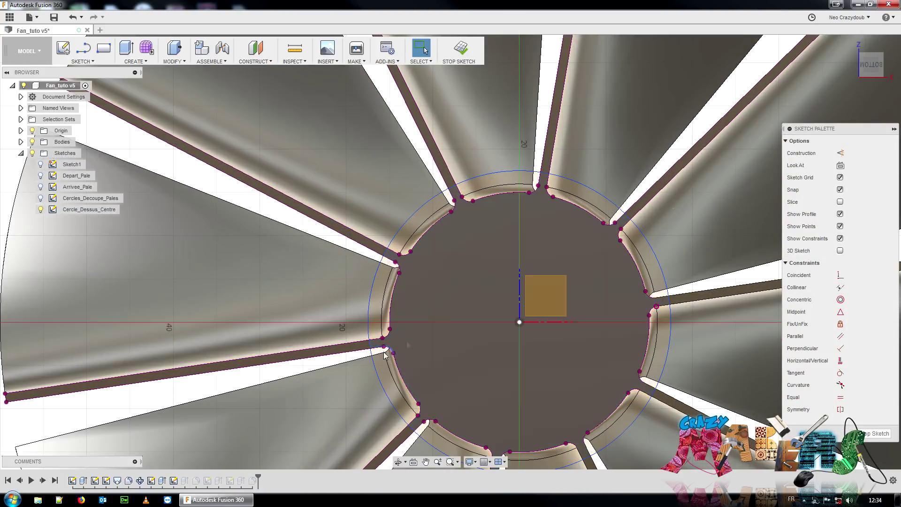
key(d)
click(370, 308)
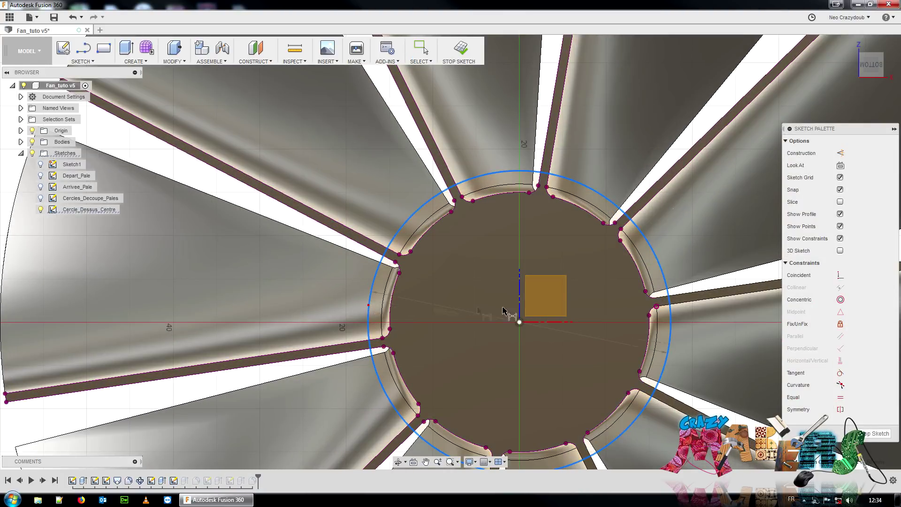
click(476, 306)
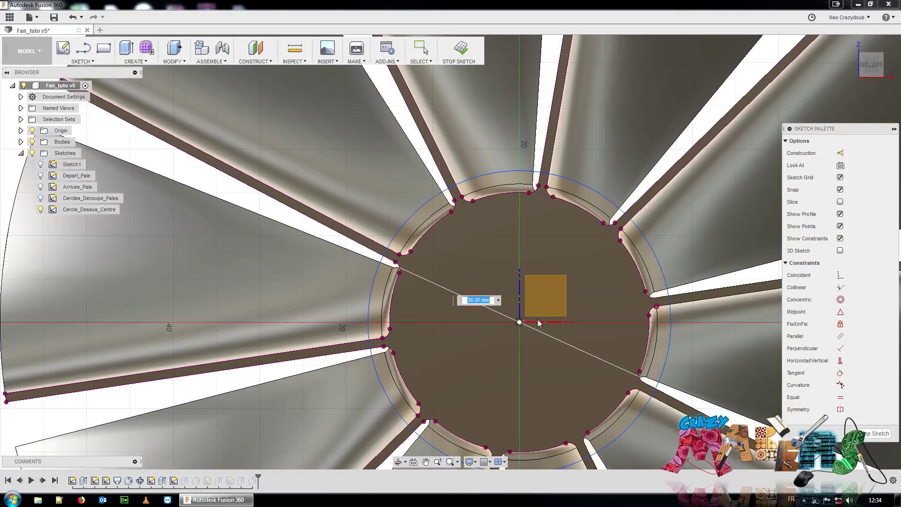
key(Return)
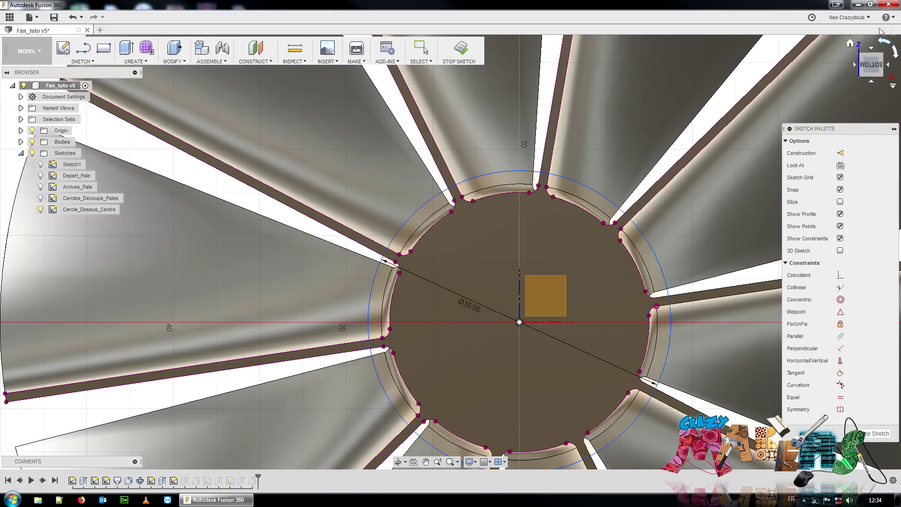
click(174, 52)
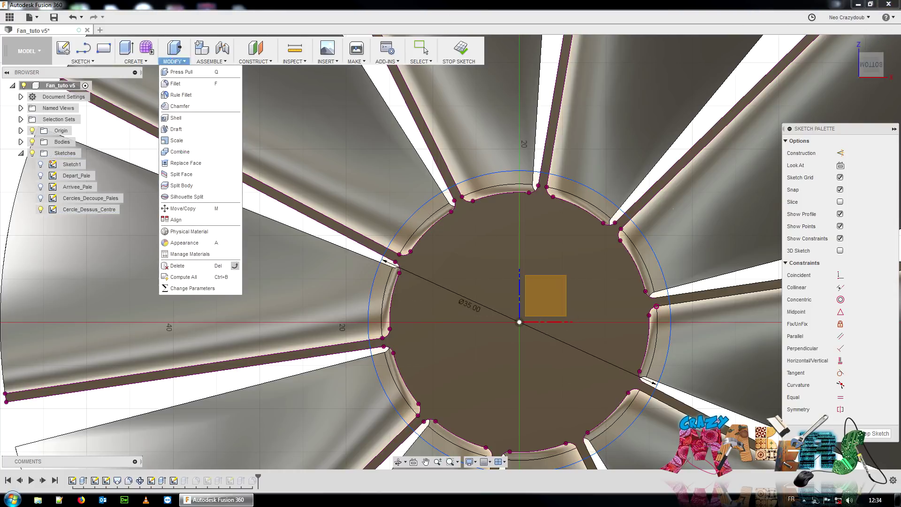
click(882, 422)
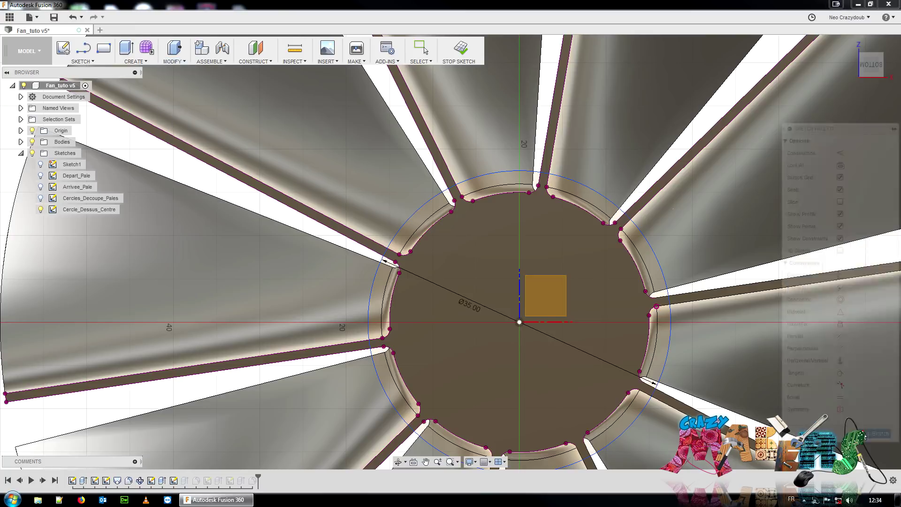
Set the diameter dimension d53 of Cercle_Dessus_Centre to Diametre_Centre in the model parameters
click(181, 62)
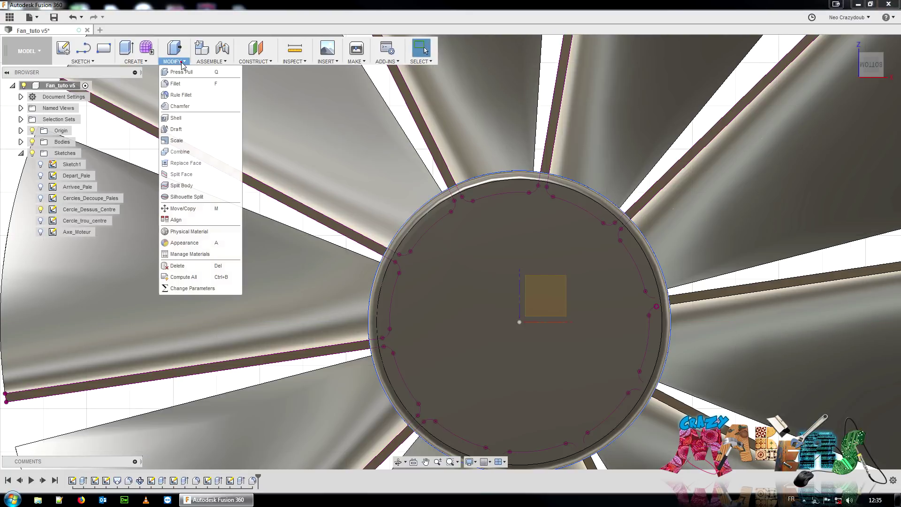
click(193, 288)
scroll(432, 275, down, 10)
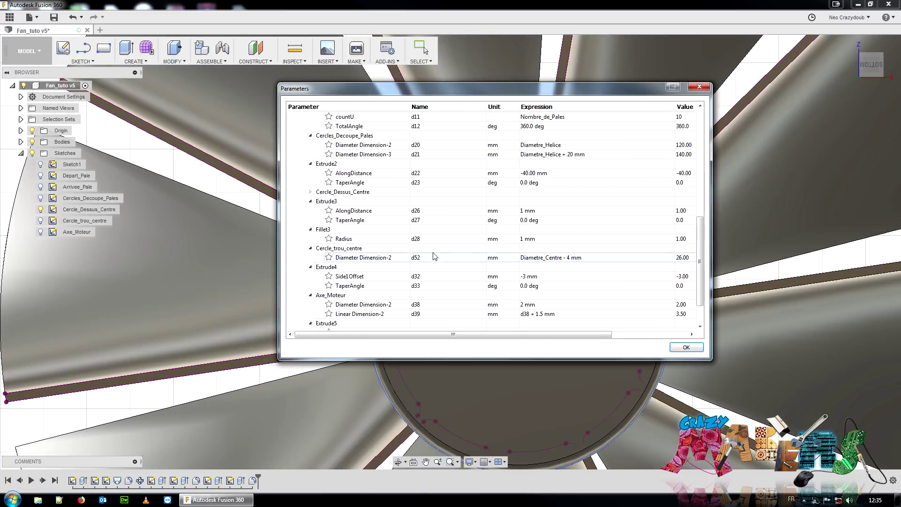
click(310, 193)
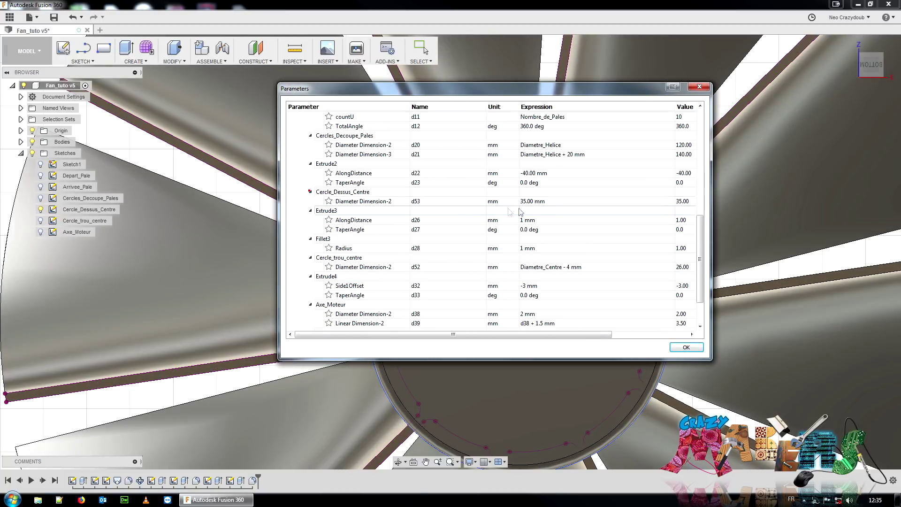
double_click(540, 201)
text(Diametre_Centre)
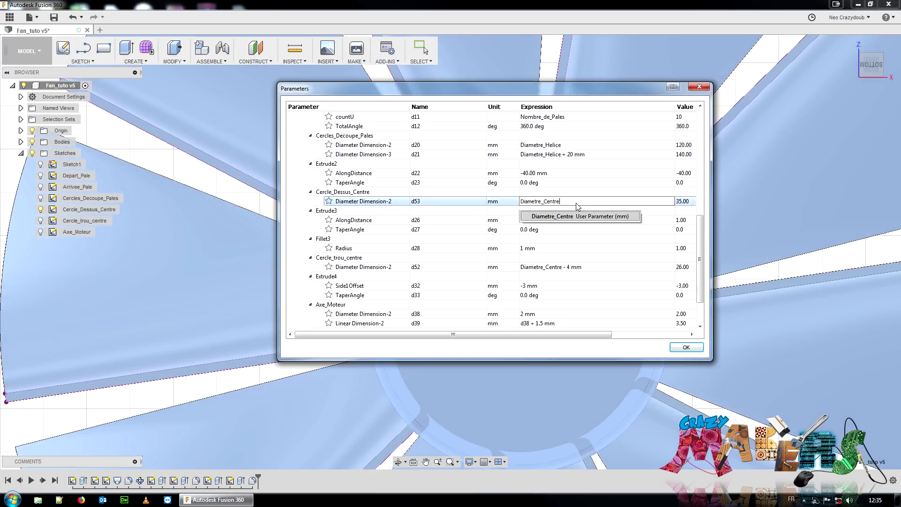
key(Return)
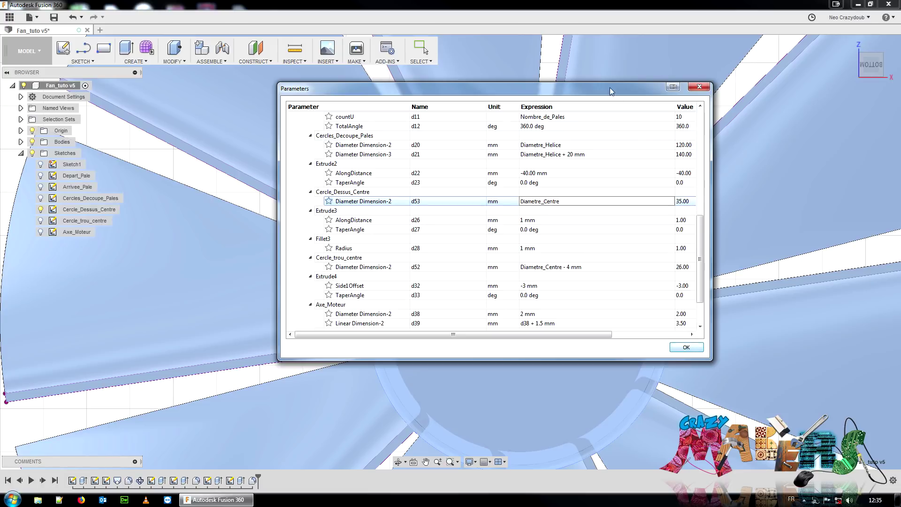
drag(611, 90, 452, 108)
click(412, 233)
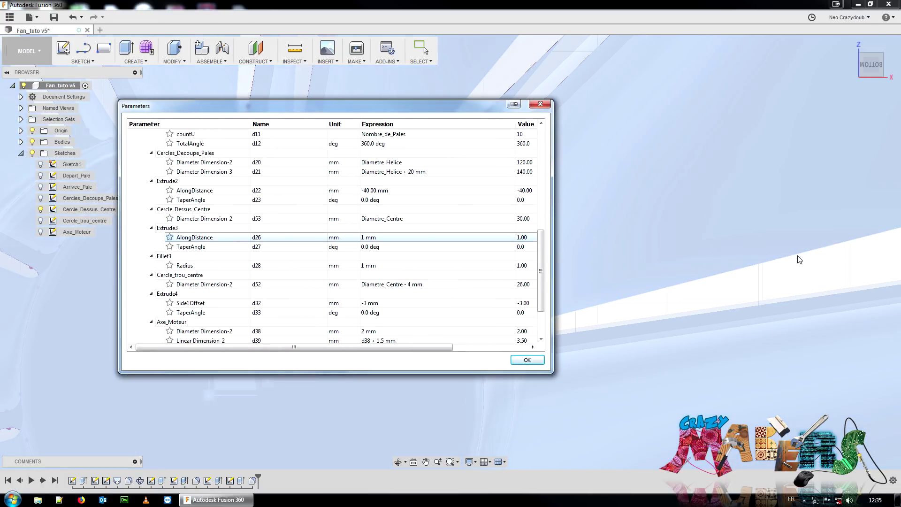
Set the diameter dimension d38 of Axe_Moteur to the user parameter Diametre_Axe_Moteur
scroll(799, 260, down, 6)
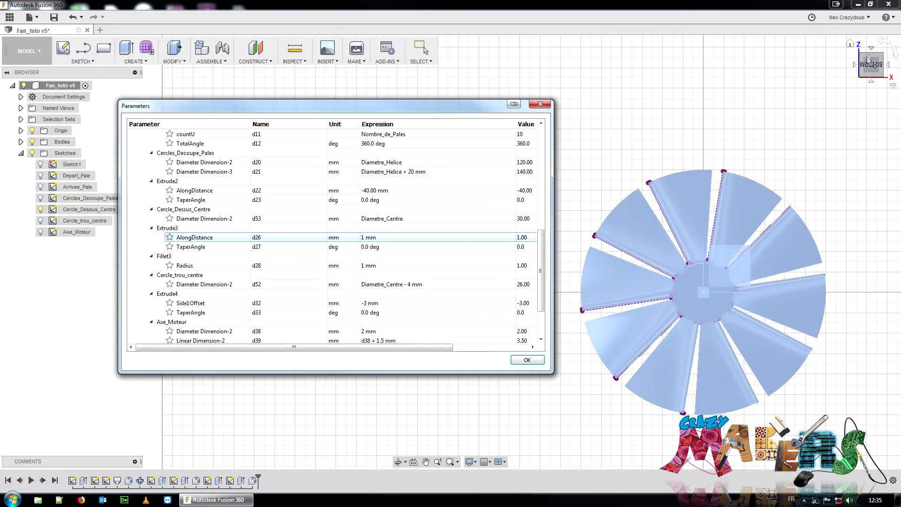
drag(866, 56, 735, 58)
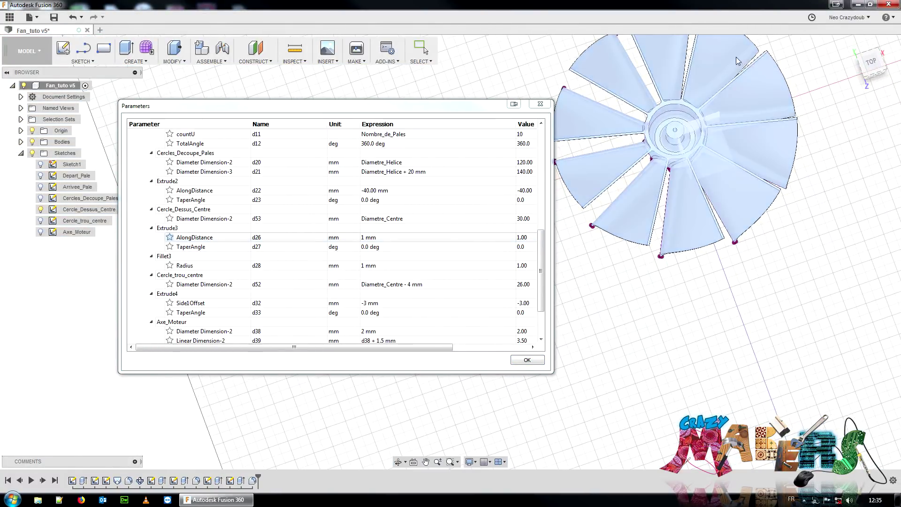
scroll(736, 57, up, 3)
middle_drag(700, 173, 774, 213)
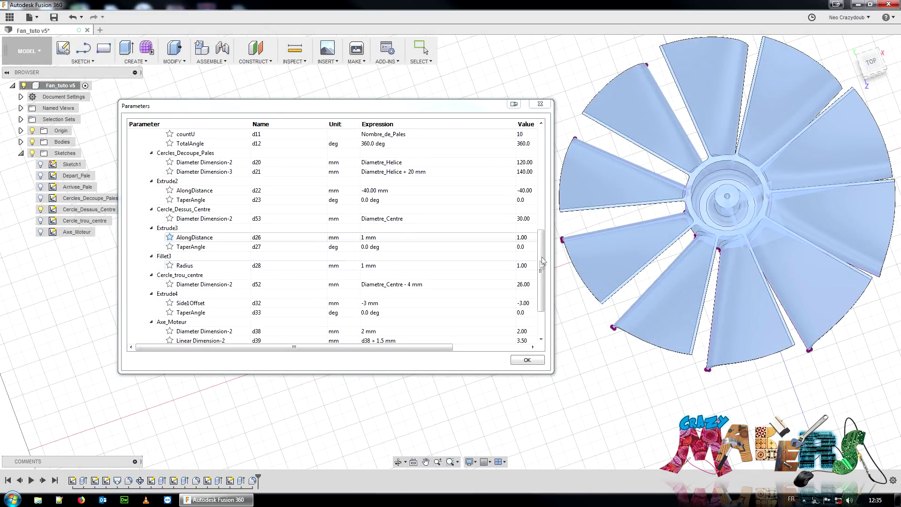
scroll(542, 253, up, 10)
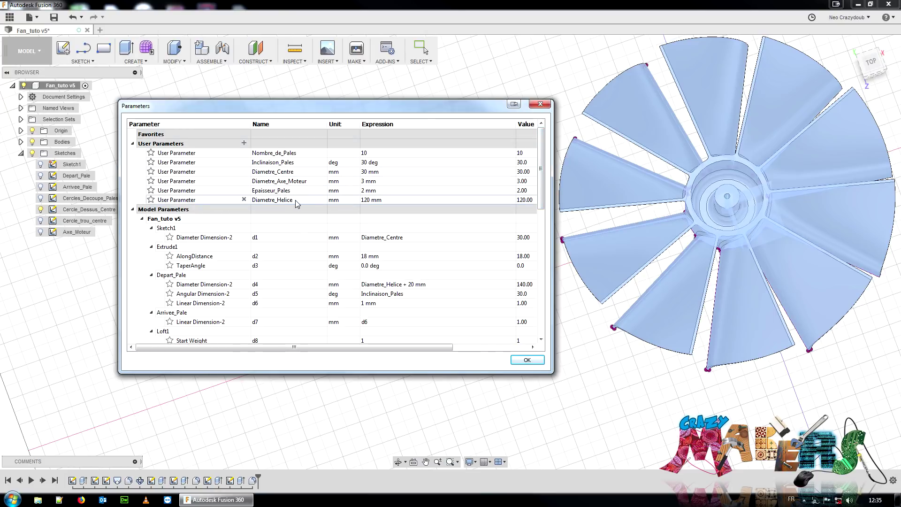
double_click(300, 182)
key(ctrl+c)
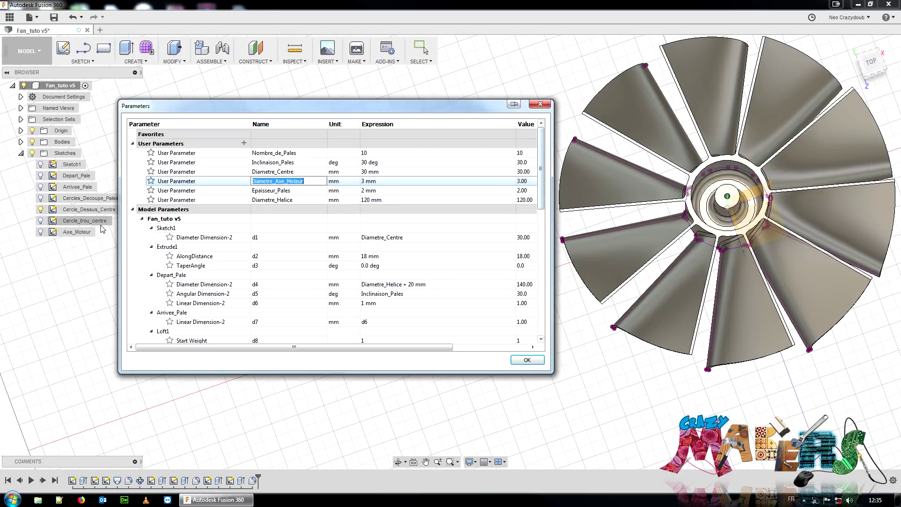
drag(541, 196, 549, 326)
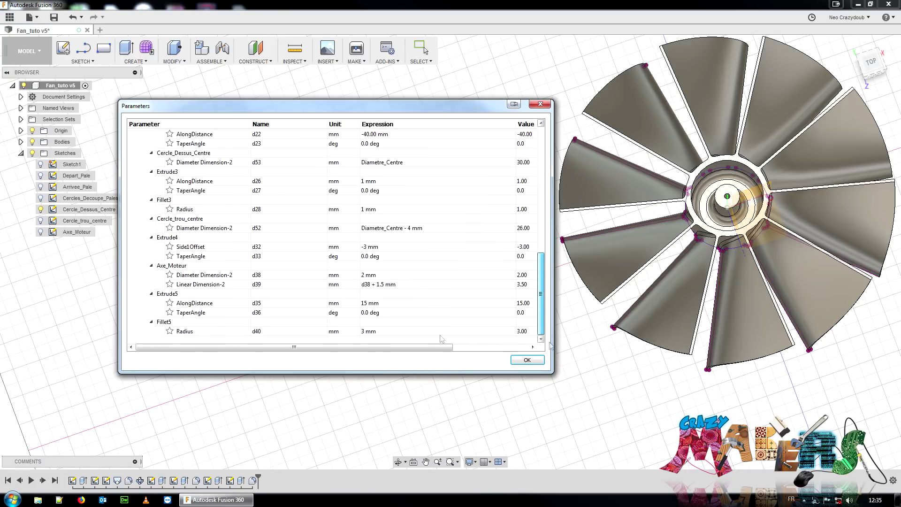
double_click(393, 275)
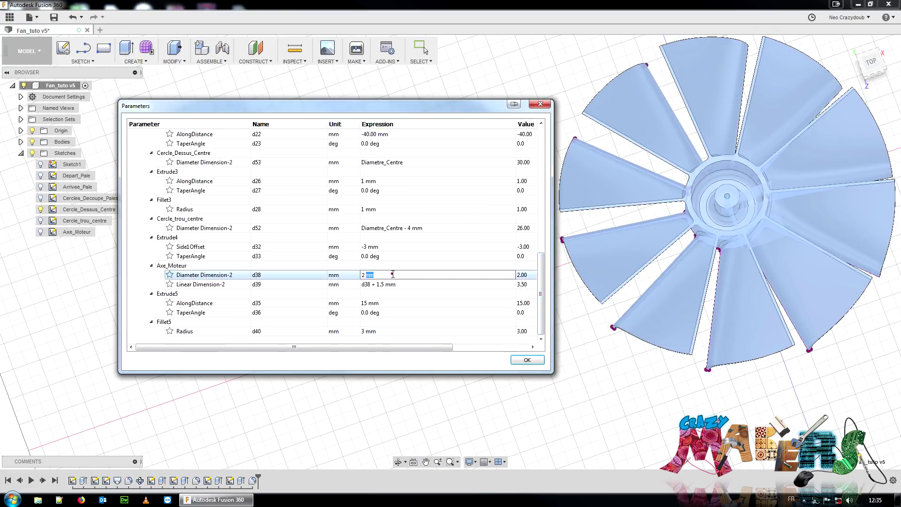
text(Diametre_Axe_Moteur)
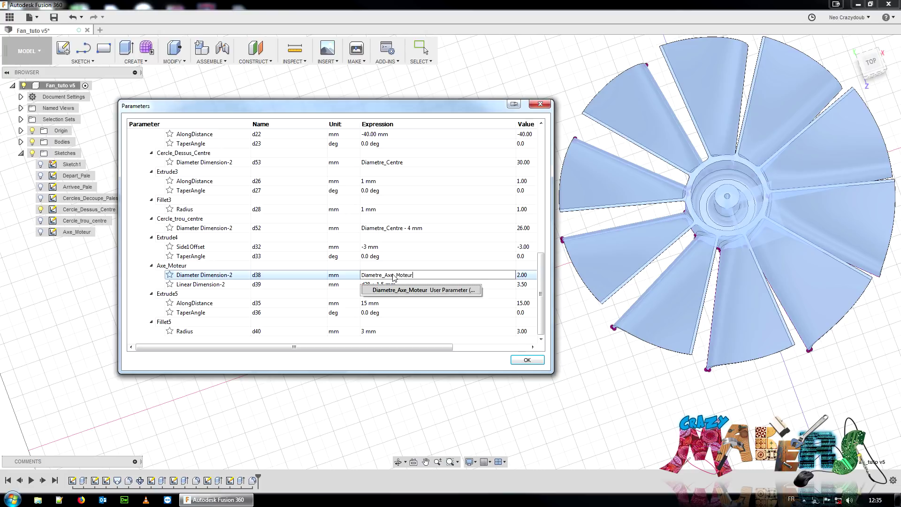
key(Return)
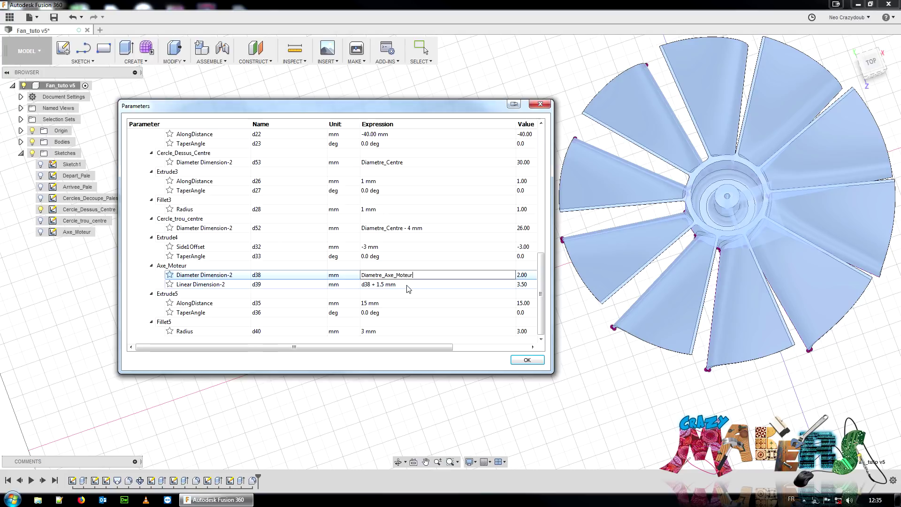
Set the linear dimension d39 of Axe_Moteur to Diametre_Axe_Moteur+6
click(407, 285)
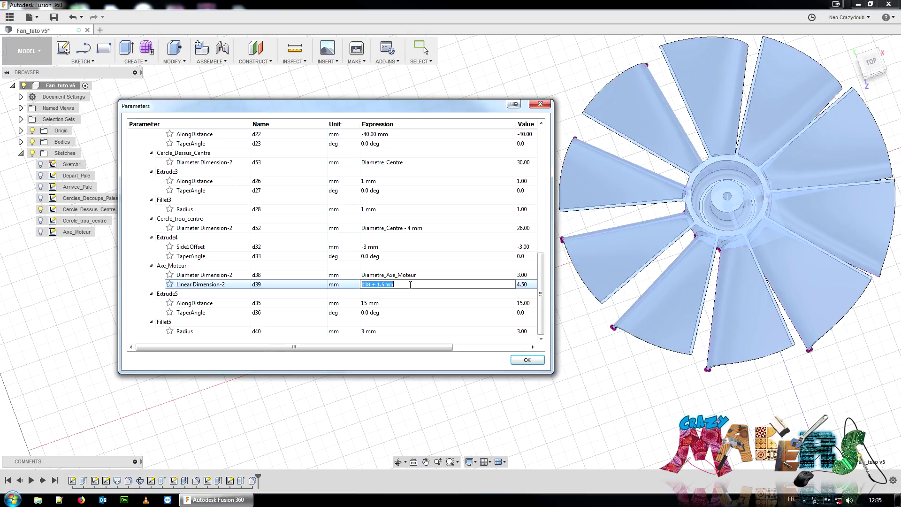
key(ctrl+v)
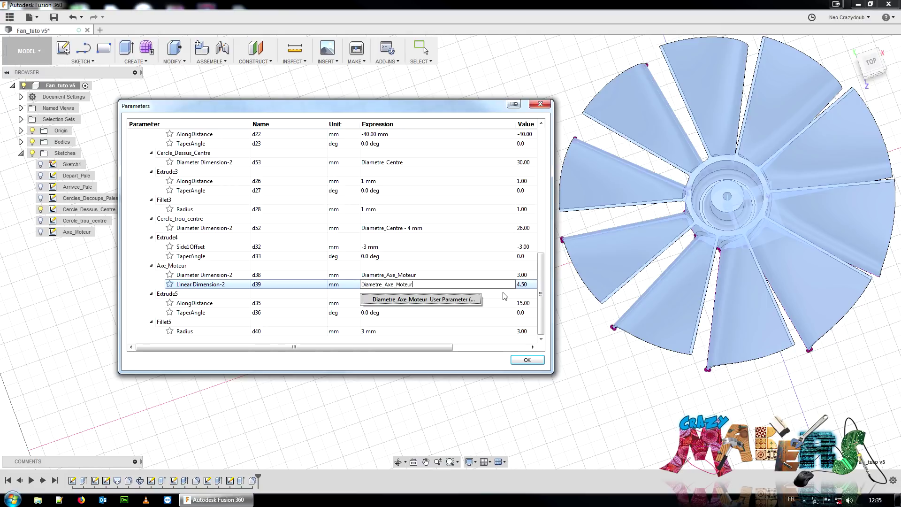
text(+4)
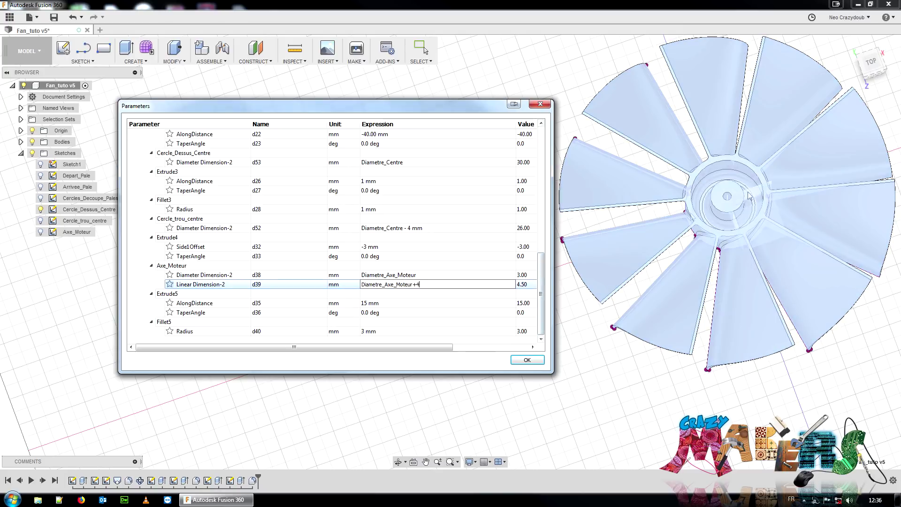
key(BackSpace)
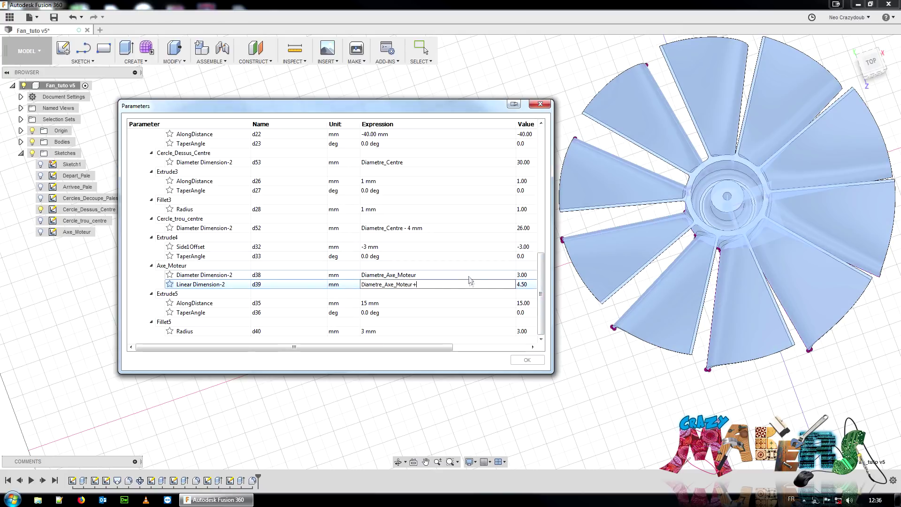
text(6)
click(458, 311)
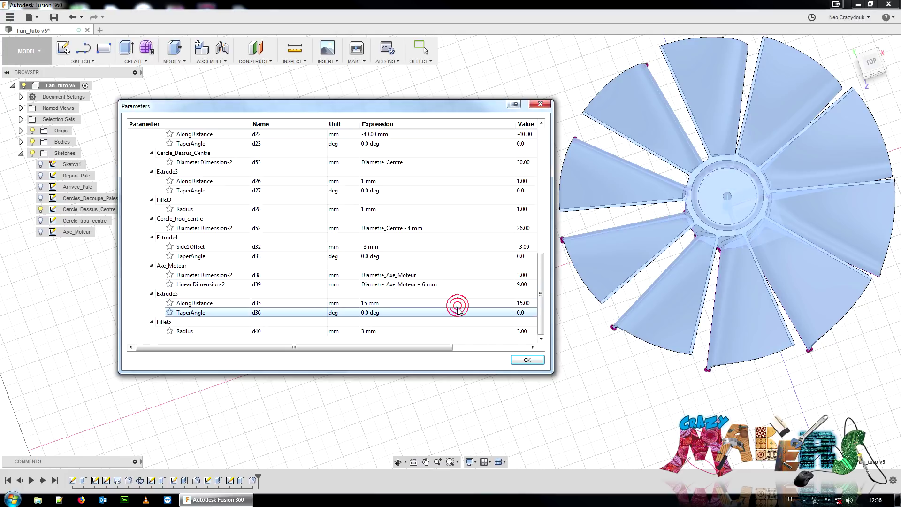
Change the added offset in the d39 expression of Axe_Moteur to 3 mm
click(428, 284)
click(418, 285)
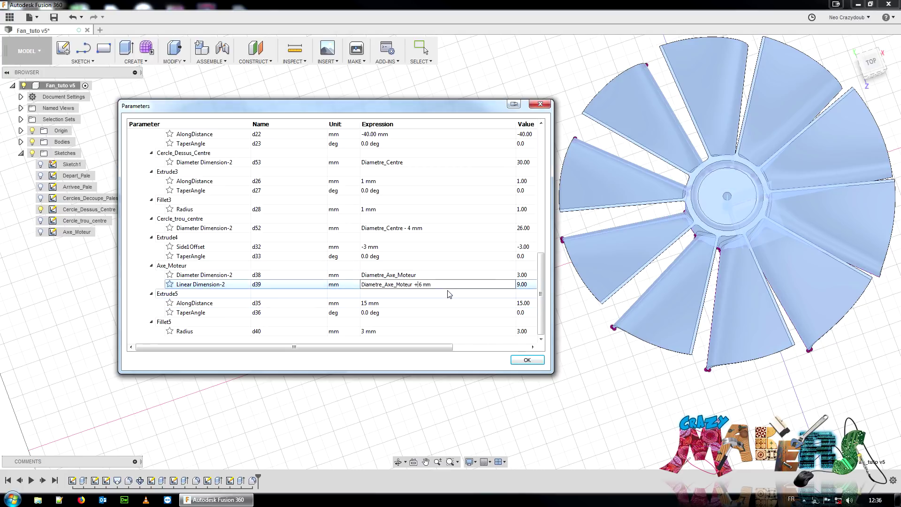
text(3)
key(Return)
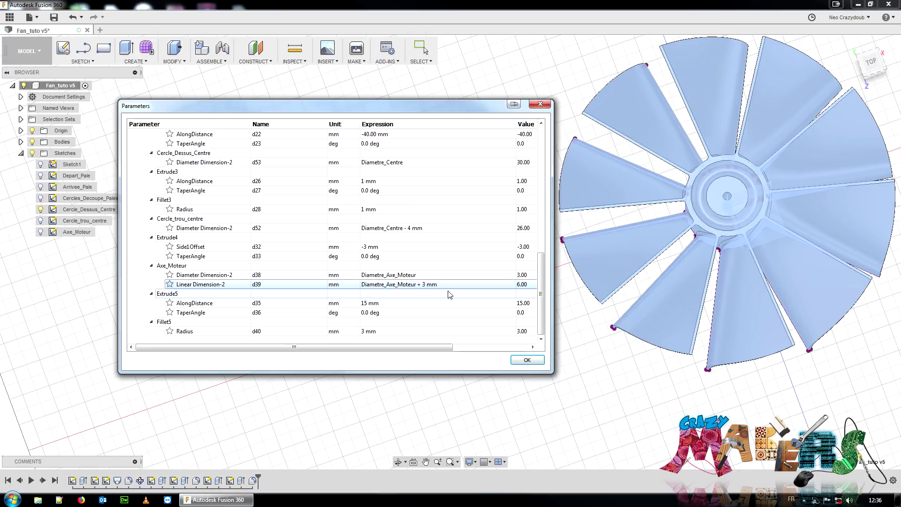
Set the d39 expression of Axe_Moteur to Diametre_Axe_Moteur + 2 mm
click(423, 285)
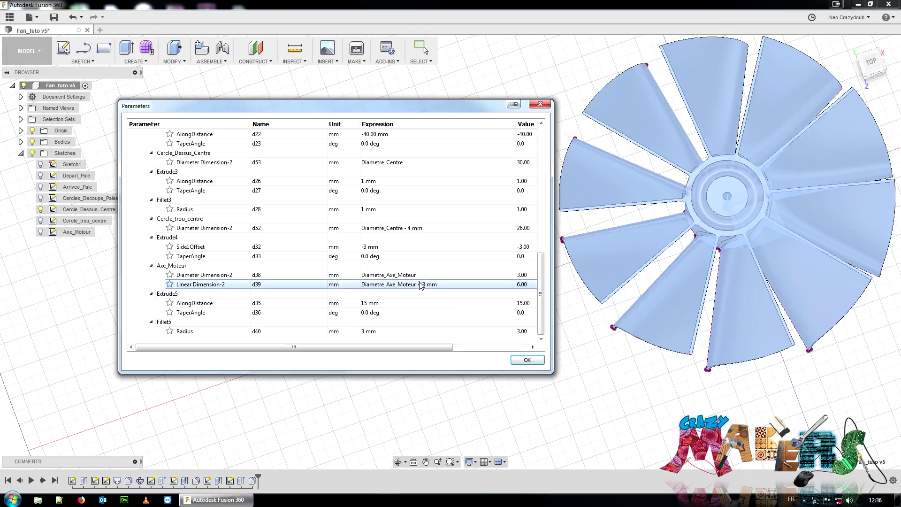
click(424, 284)
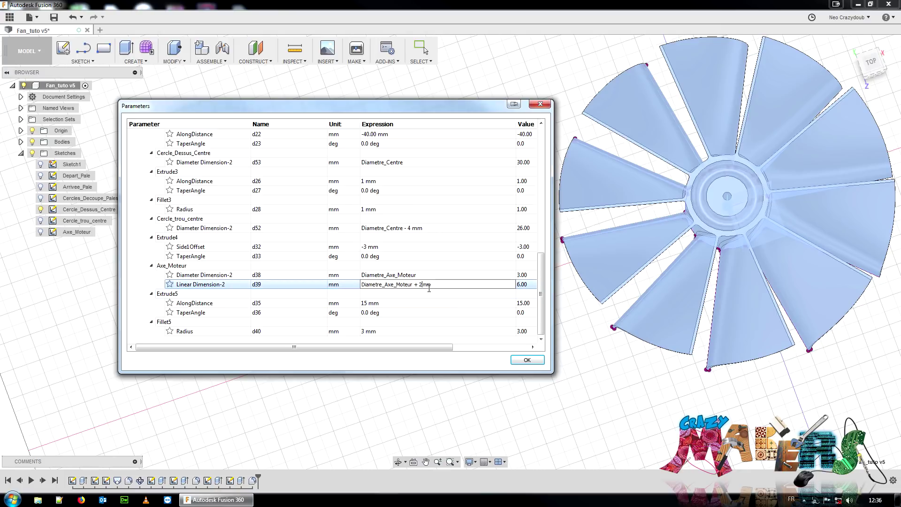
text(2)
key(Return)
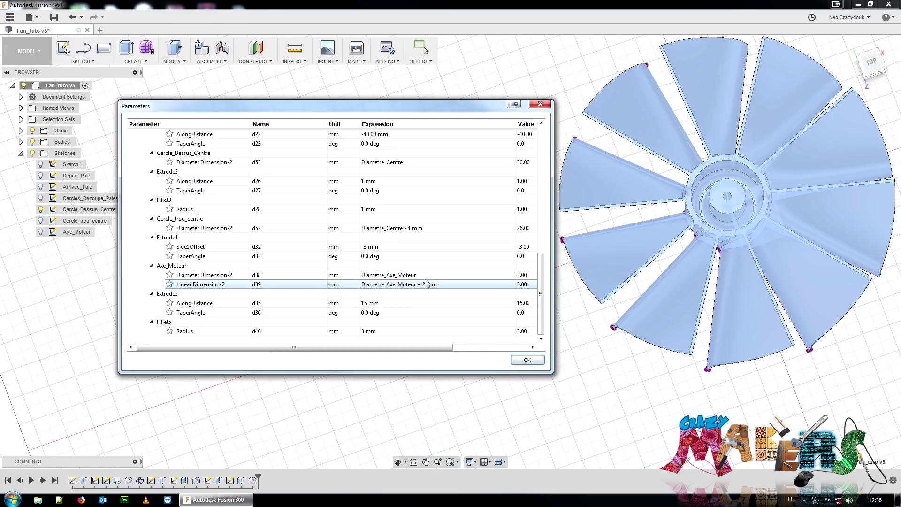
Set the d39 linear dimension expression of Axe_Moteur to Diametre_Axe_Moteur + 1 mm
double_click(425, 285)
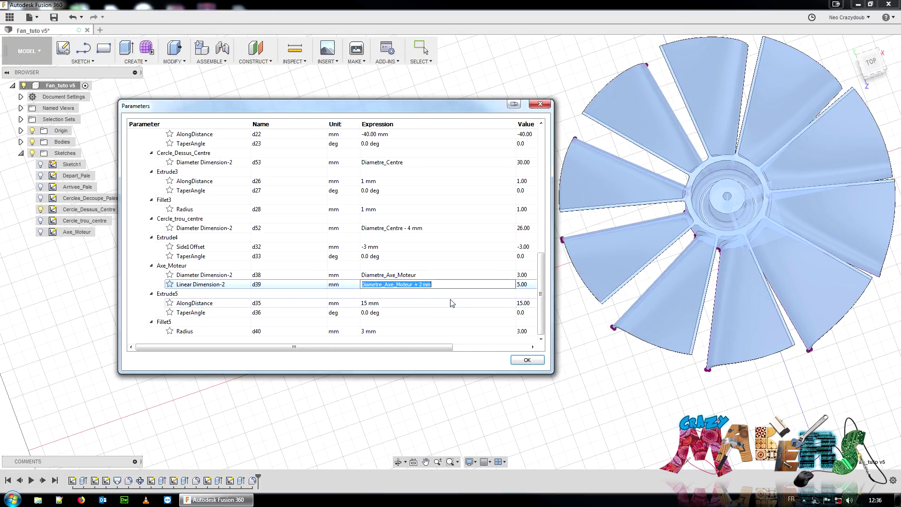
key(Left)
key(Left)
key(Left)
key(Left)
key(Return)
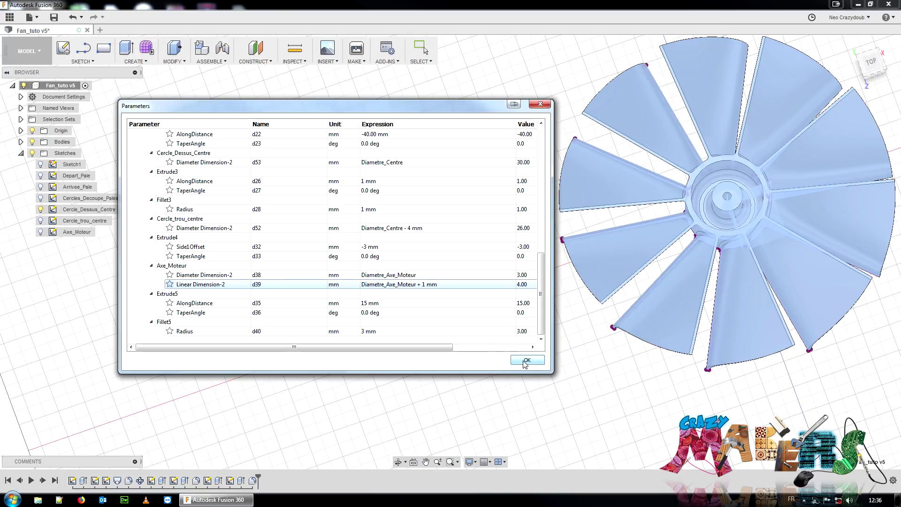
Copy the name of the user parameter Epaisseur_Pales and close the parameter list
drag(540, 277, 541, 150)
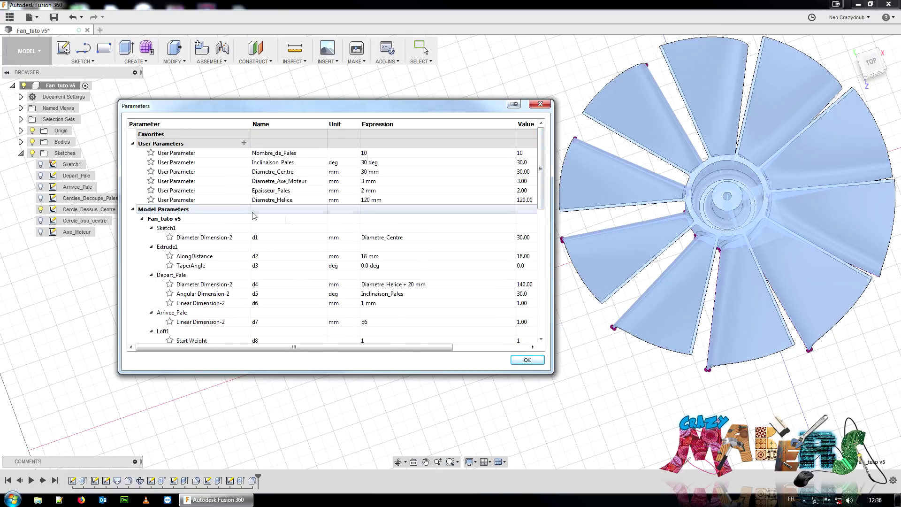
double_click(297, 191)
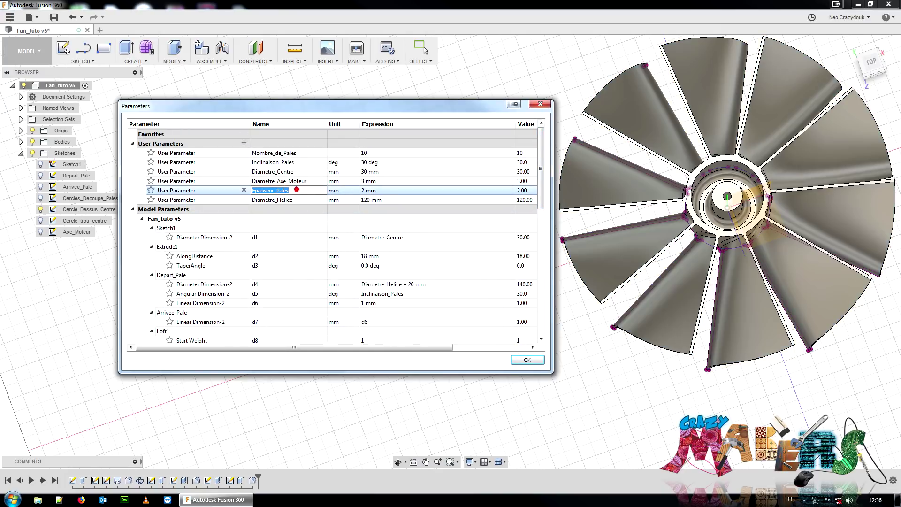
right_click(285, 189)
click(306, 230)
click(527, 360)
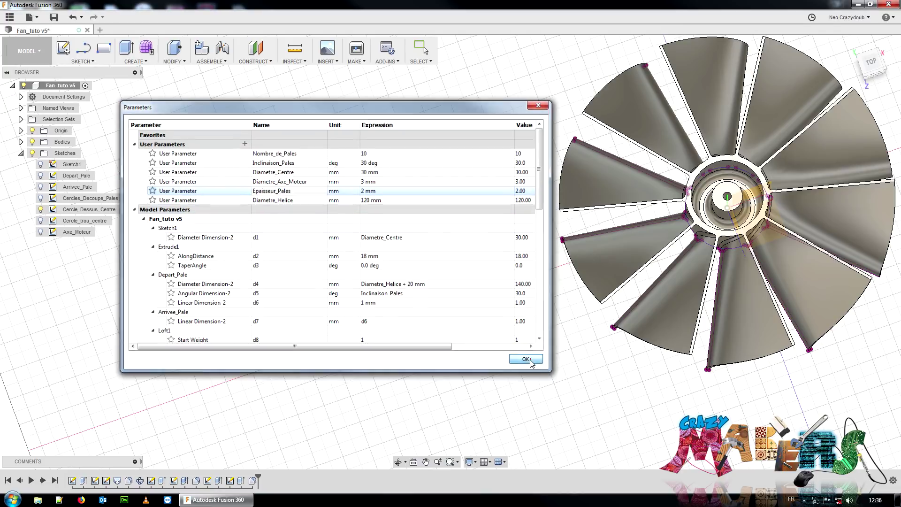
Open the Depart_Pale sketch, examine the blade thickness dimension, and exit the sketch
right_click(95, 480)
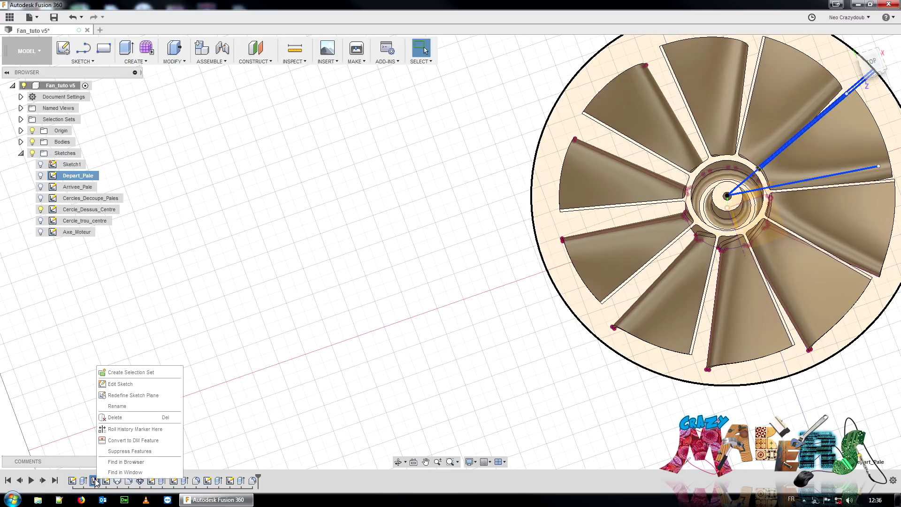
click(120, 384)
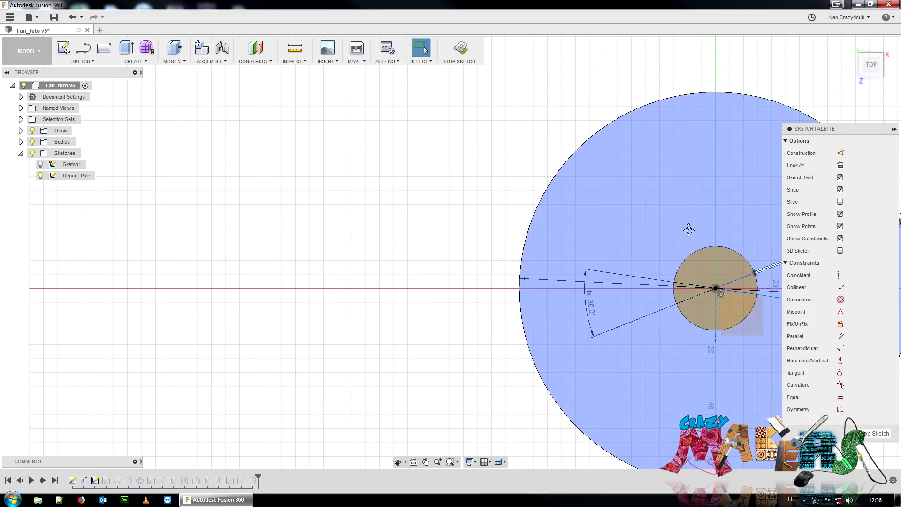
middle_drag(688, 229, 236, 227)
scroll(432, 181, up, 3)
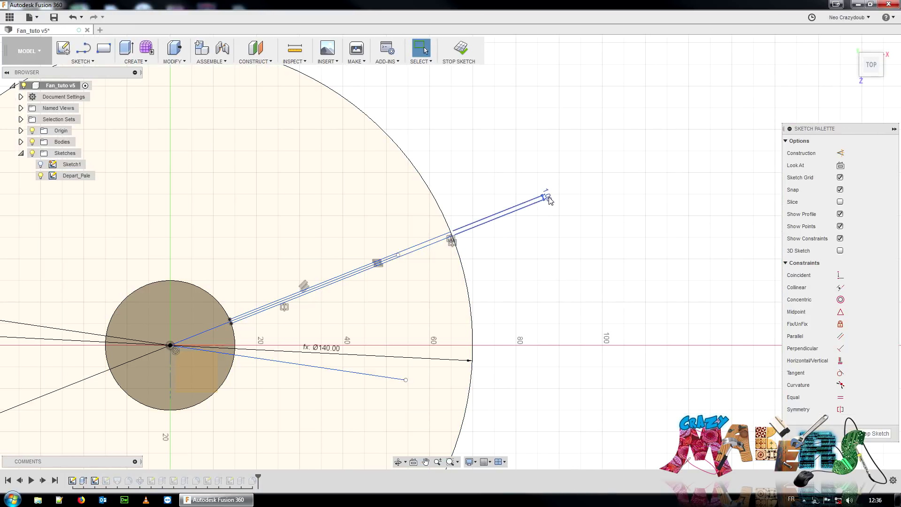
scroll(415, 266, down, 4)
mouse_move(545, 271)
middle_down()
mouse_move(639, 264)
mouse_move(702, 241)
middle_up()
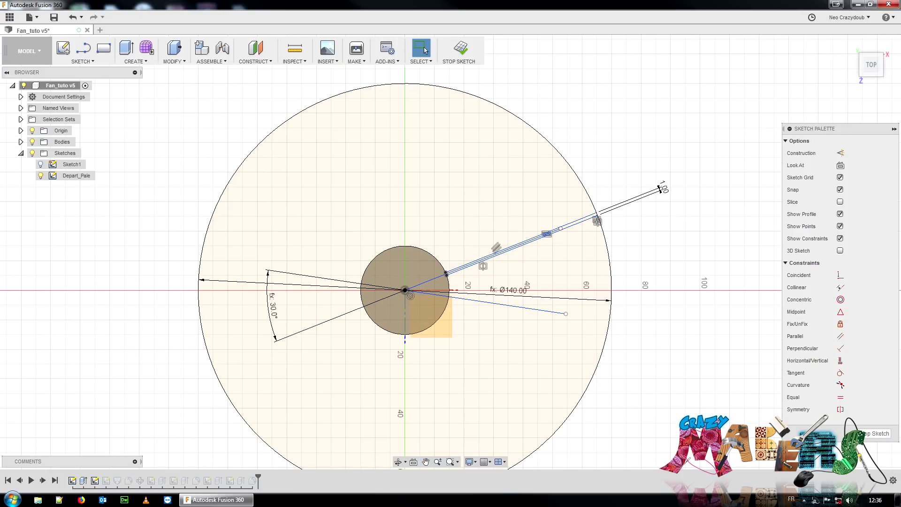
click(878, 433)
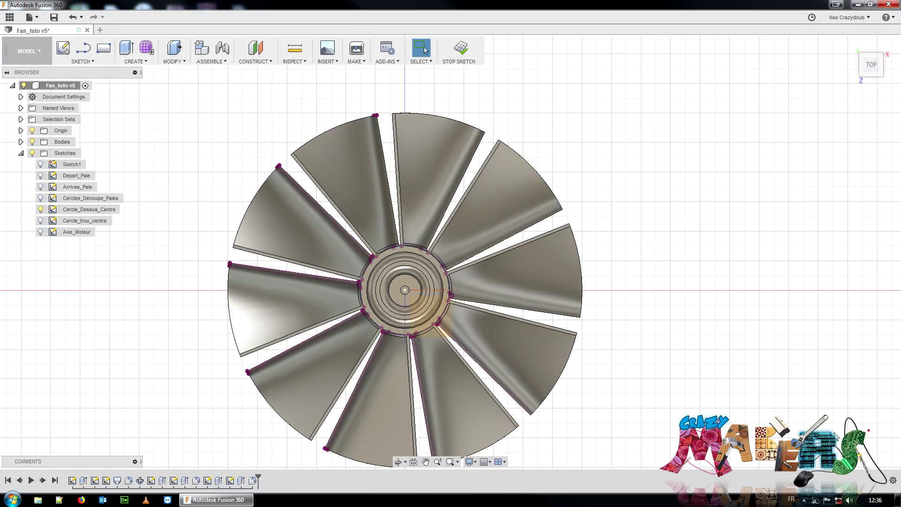
Set the linear dimension d6 of Depart_Pale to the user parameter Epaisseur_Pales
click(174, 53)
click(181, 290)
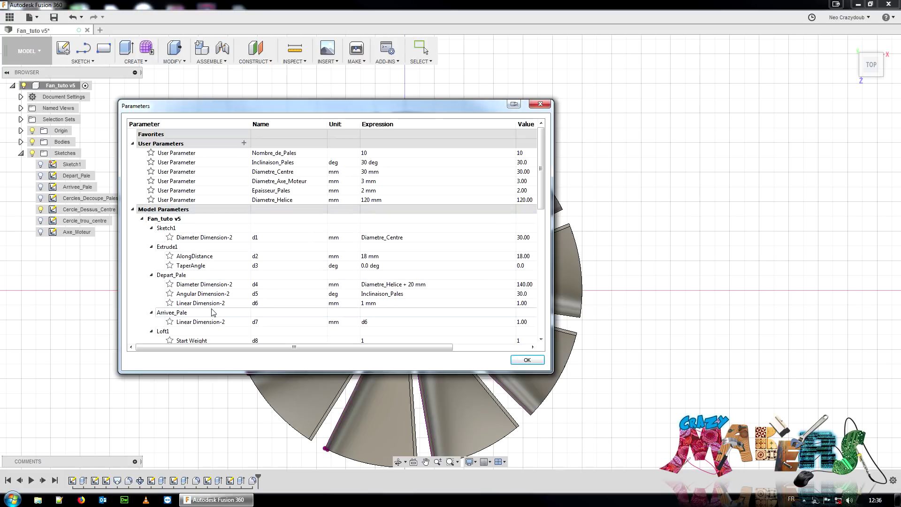
click(394, 302)
click(395, 303)
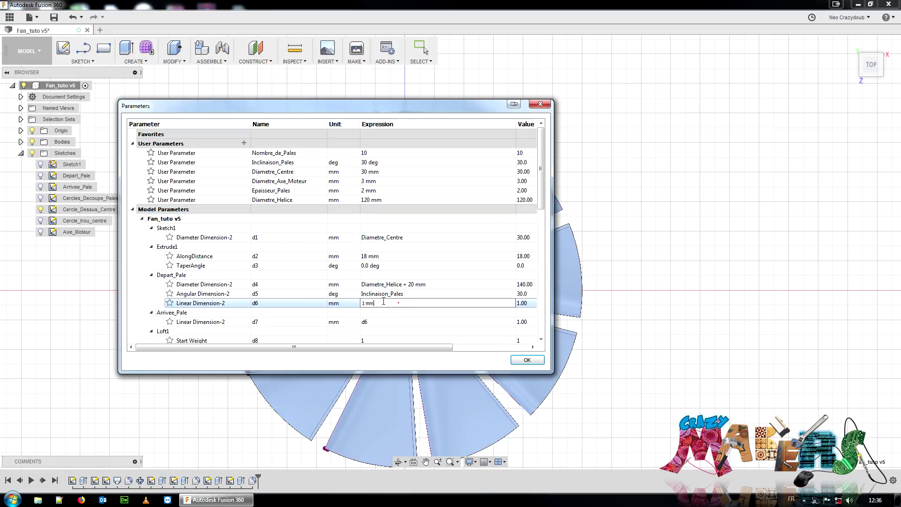
key(ctrl+v)
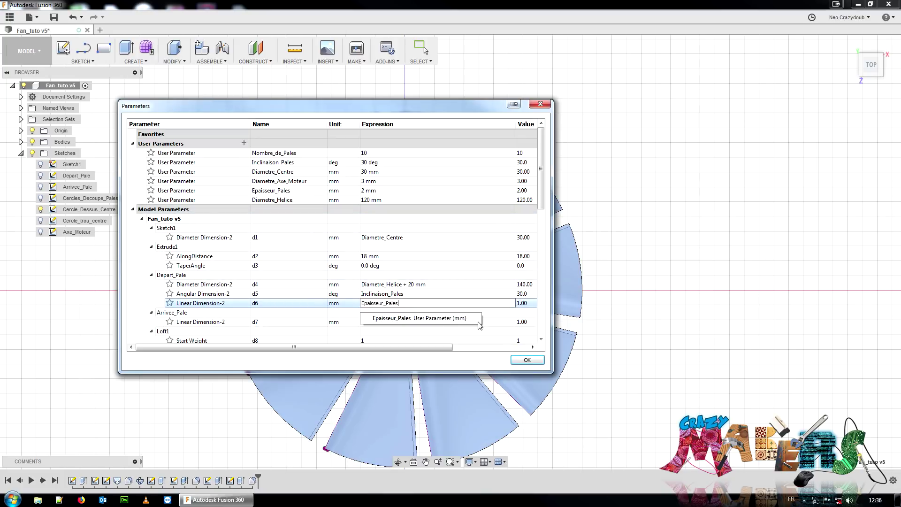
click(561, 330)
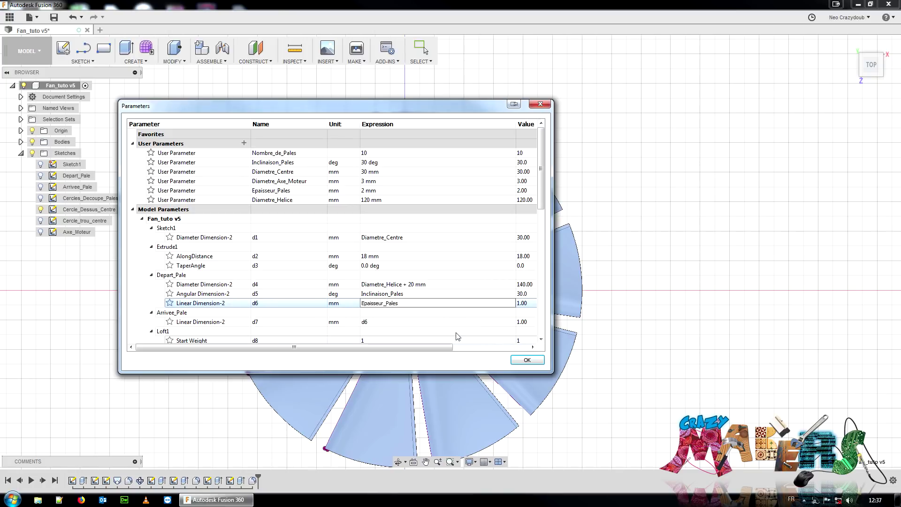
click(747, 246)
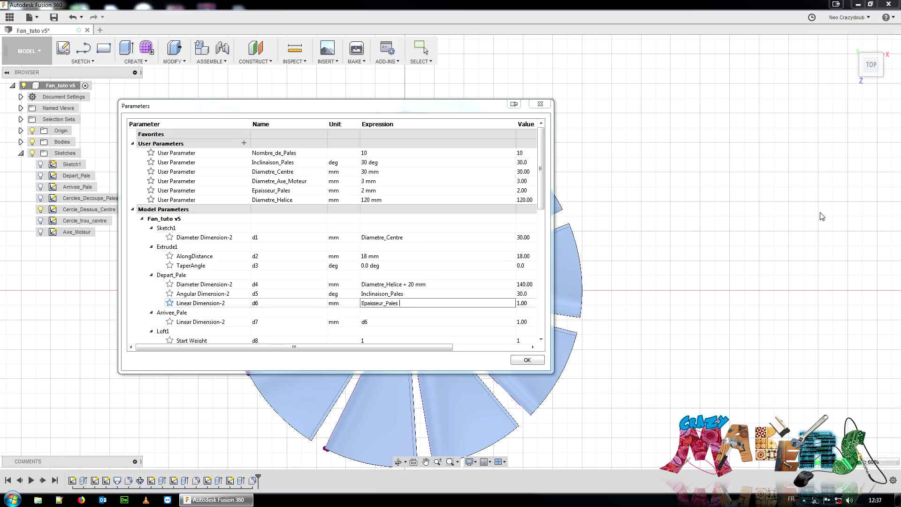
key(Return)
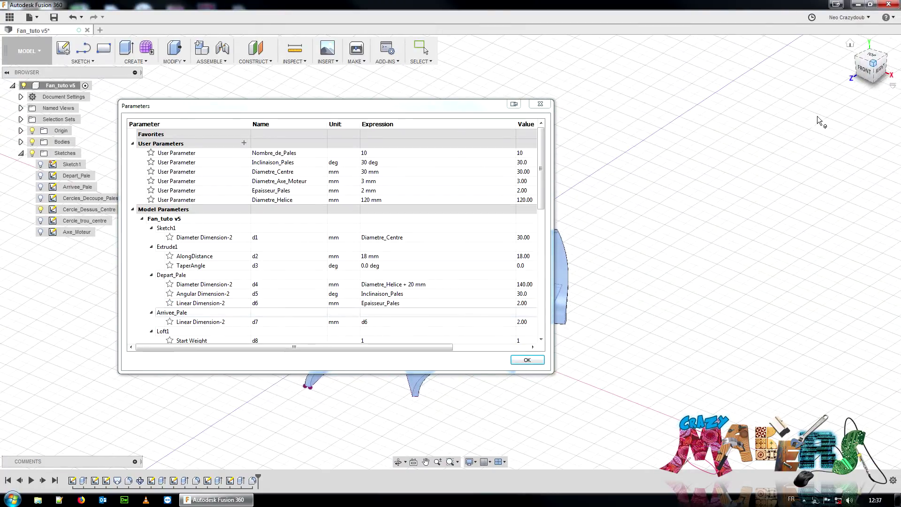
Define a new user parameter Profi_Helice with no units and an expression of 1
middle_drag(620, 275, 900, 196)
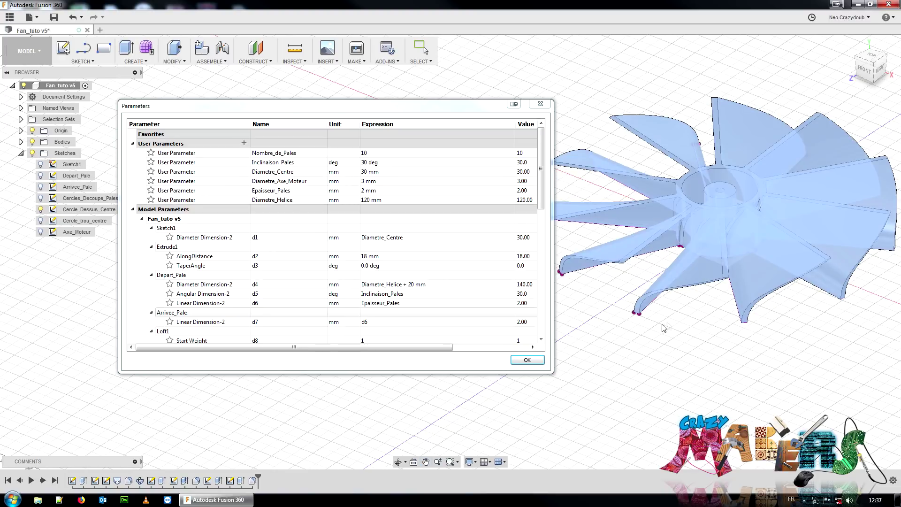
middle_drag(689, 332, 695, 366)
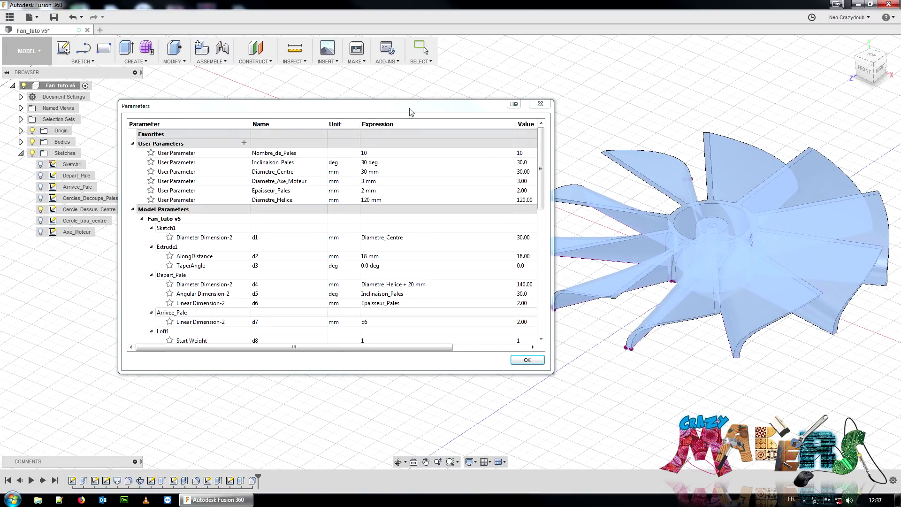
drag(411, 108, 342, 105)
click(867, 69)
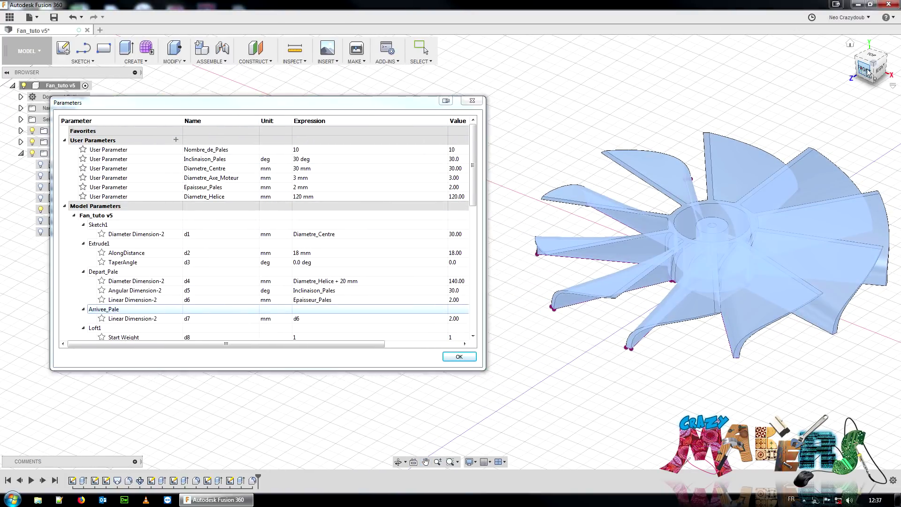
shift+middle_drag(579, 228, 577, 280)
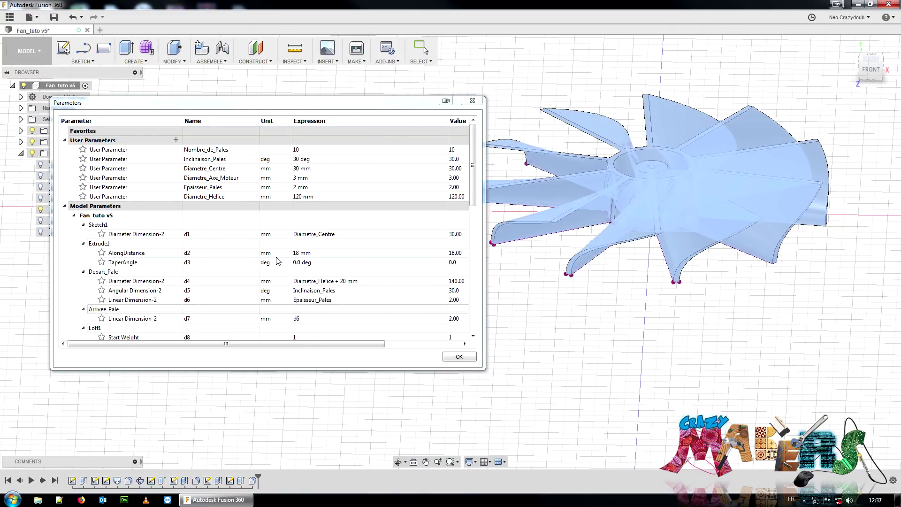
click(177, 141)
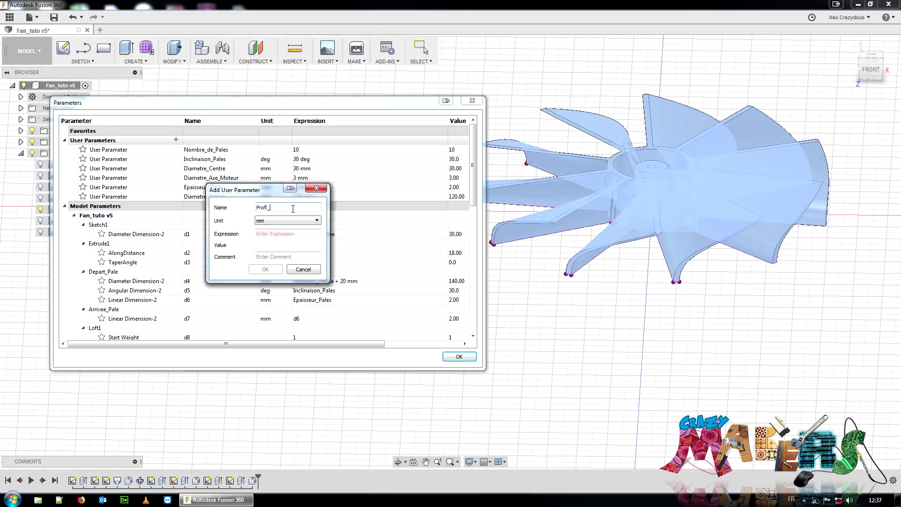
key(Tab)
click(297, 220)
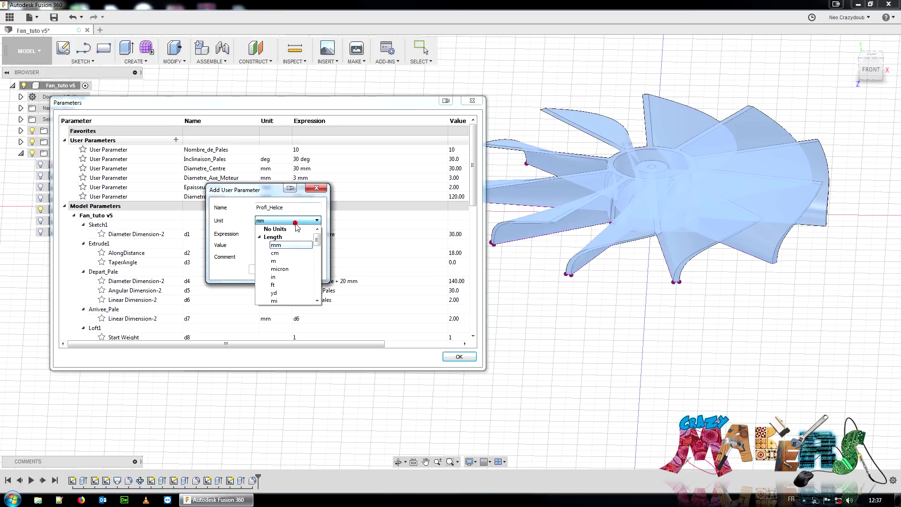
click(284, 228)
click(284, 231)
text(1)
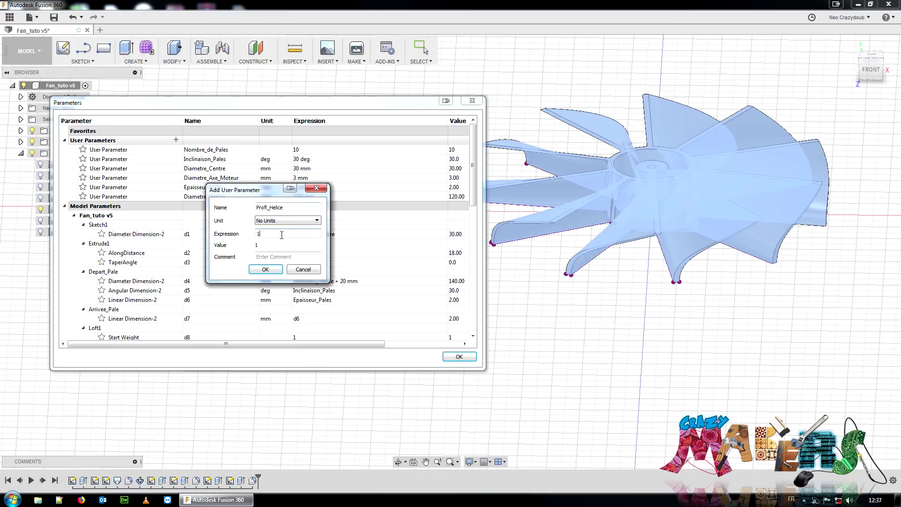
Correct the new parameter's name to Profil_Helice, add it, and close the parameter list
double_click(283, 209)
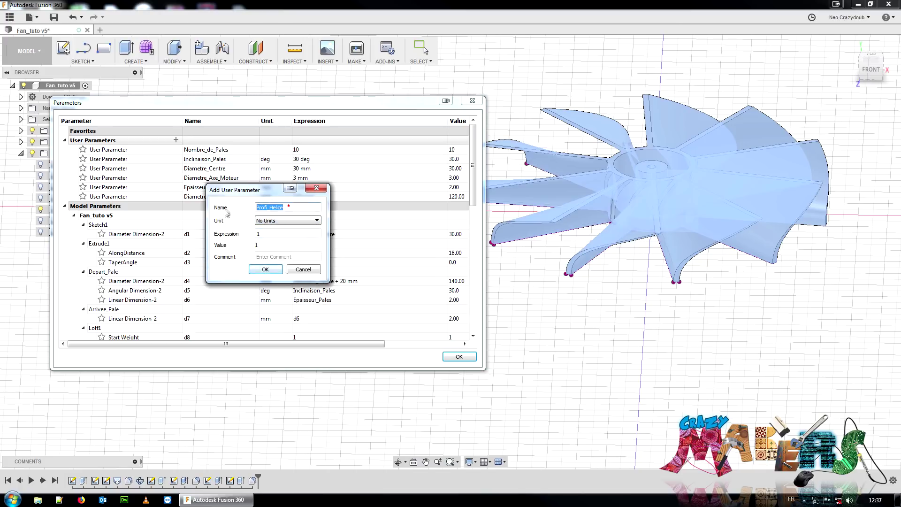
click(269, 209)
double_click(304, 209)
click(265, 269)
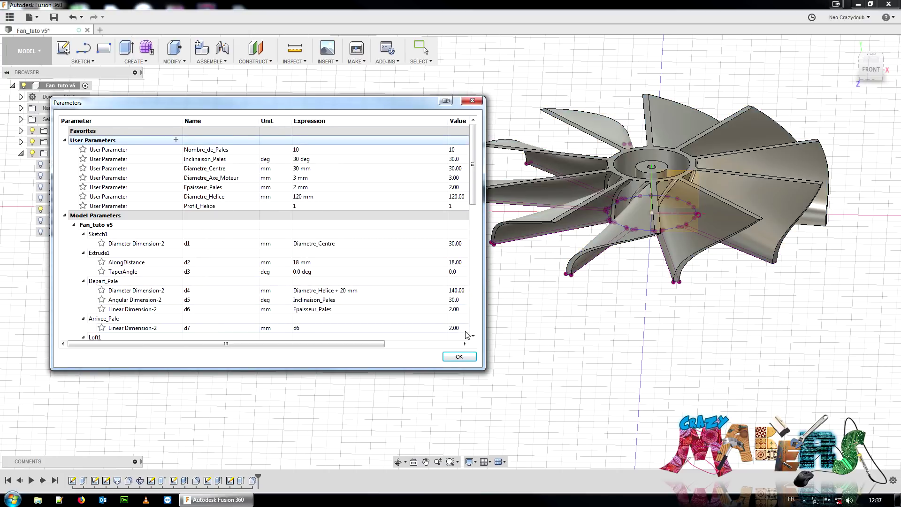
click(464, 359)
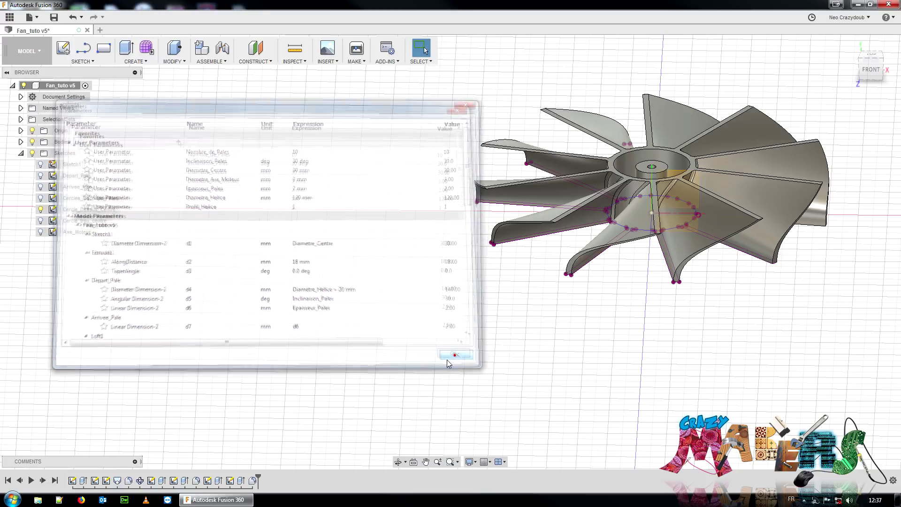
Open the blade loft Loft1 for editing and examine the end condition options of Profile 2
right_click(117, 480)
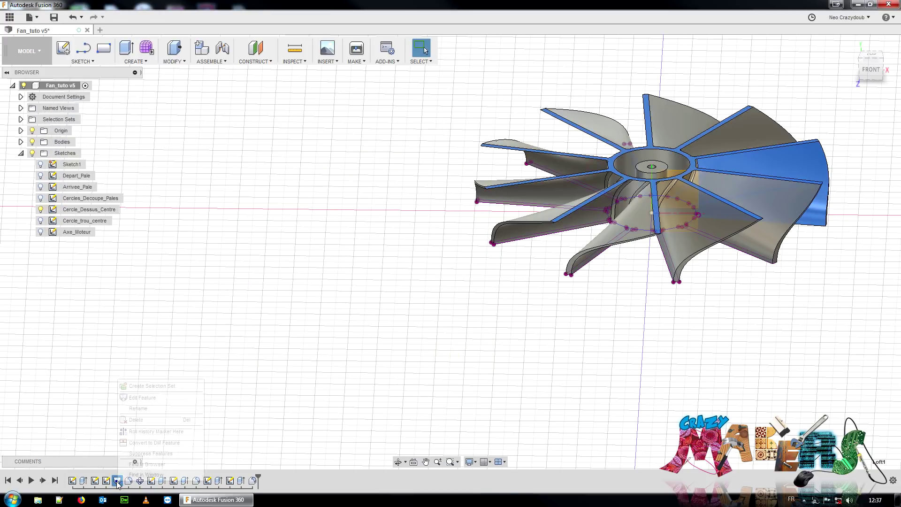
click(148, 400)
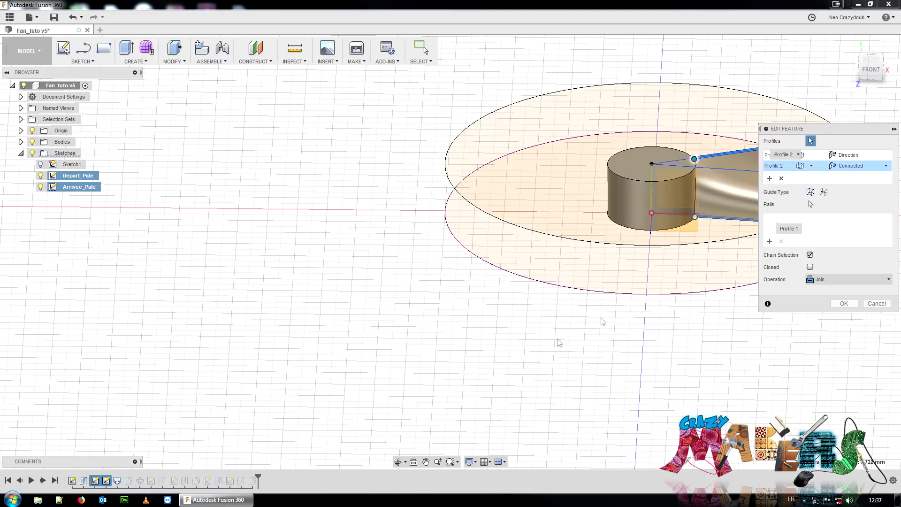
drag(847, 132, 331, 205)
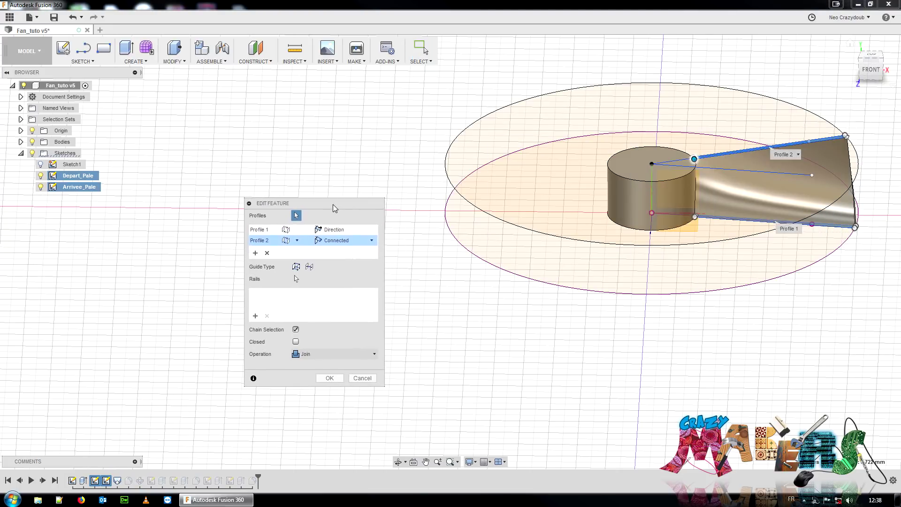
click(370, 241)
click(370, 241)
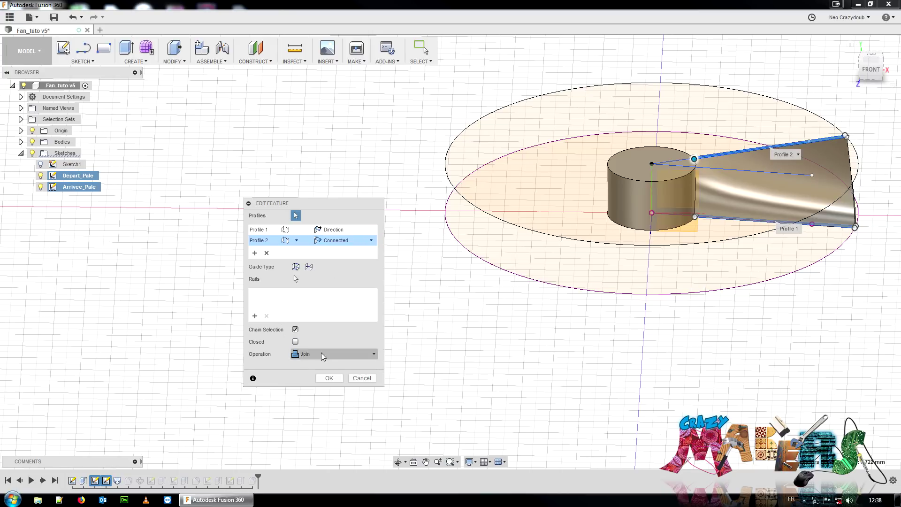
click(296, 240)
click(297, 241)
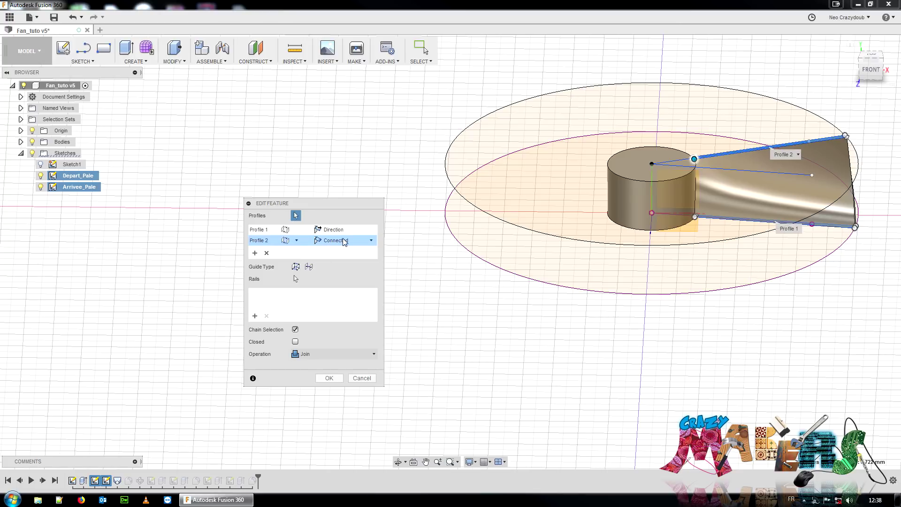
click(371, 241)
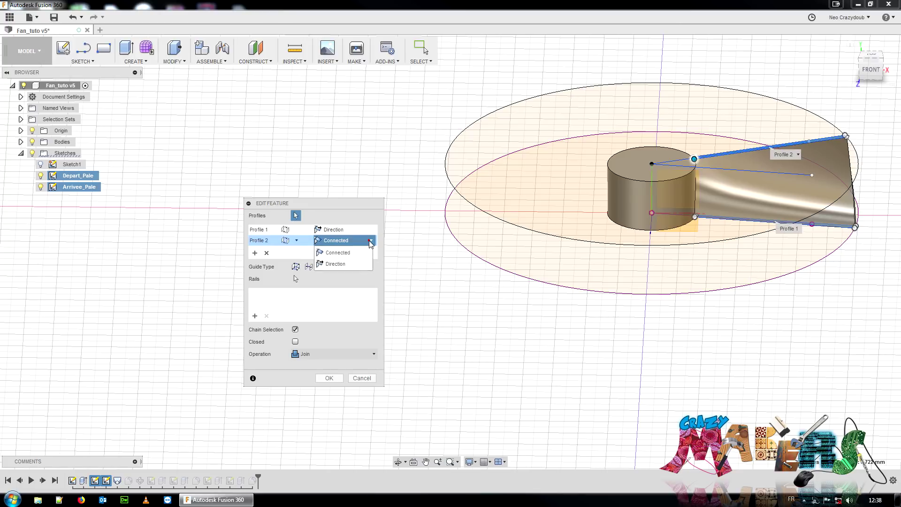
click(370, 241)
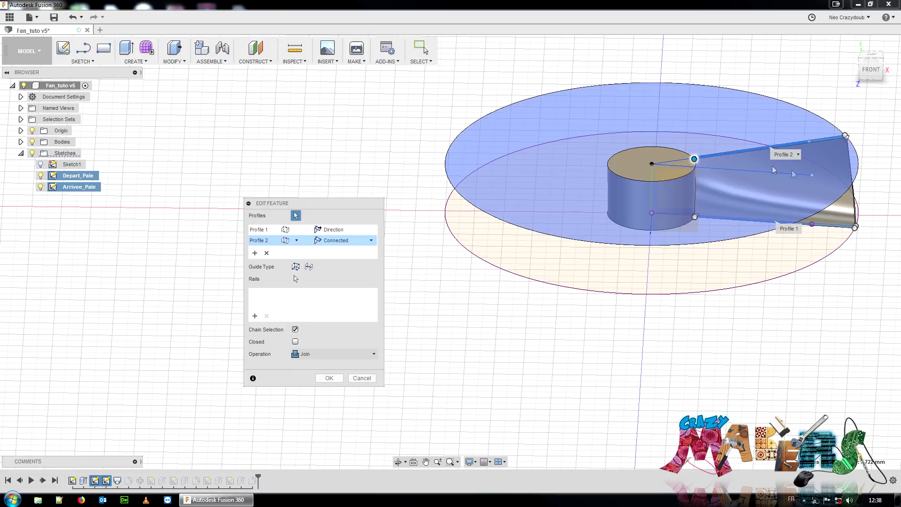
Examine the lofted blade and its two profiles from the side, and close the loft edit
mouse_move(870, 69)
mouse_down()
mouse_move(846, 72)
mouse_move(824, 60)
mouse_up()
middle_drag(716, 305, 673, 276)
scroll(673, 276, up, 4)
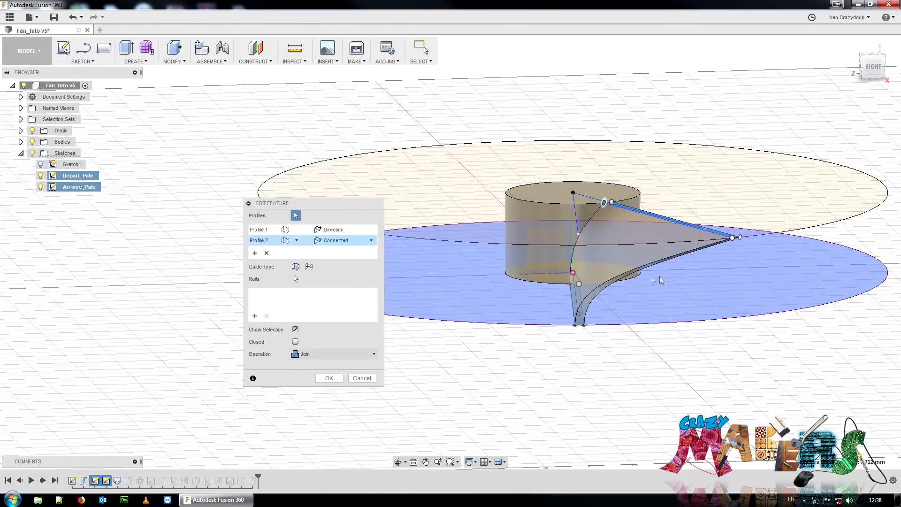
drag(572, 279, 495, 263)
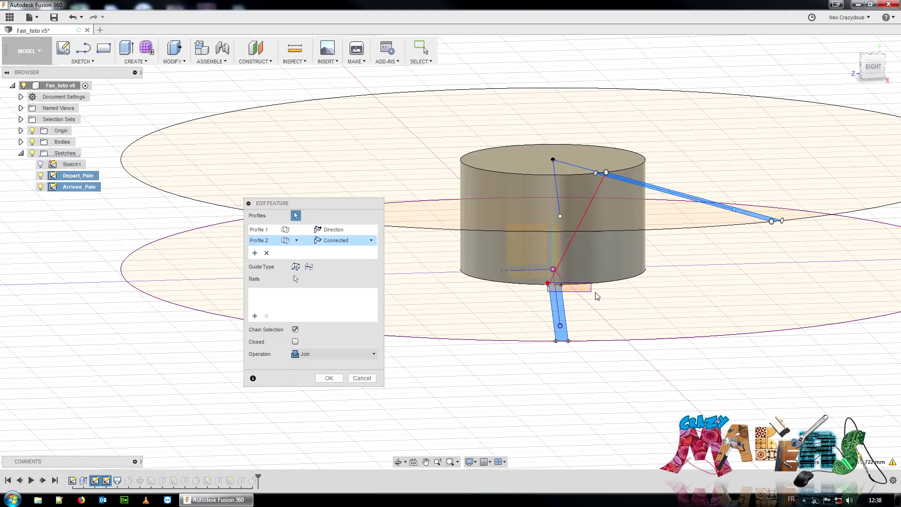
key(Return)
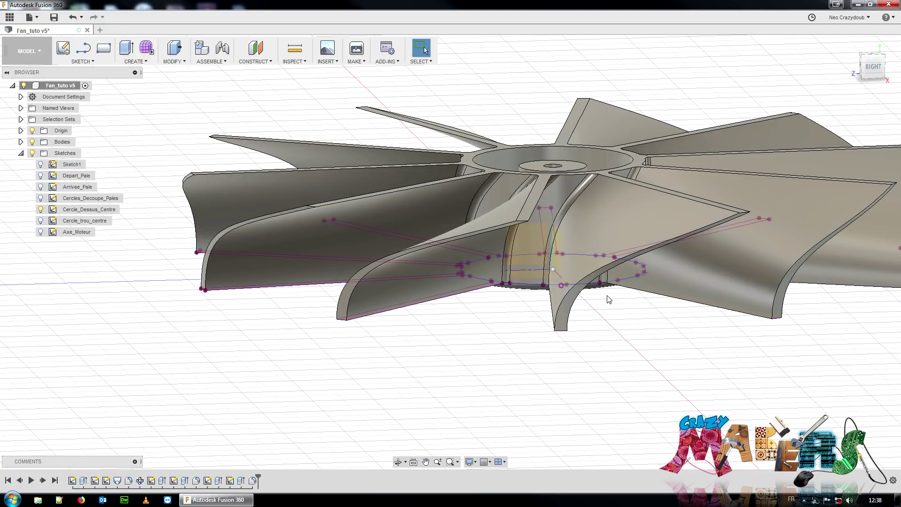
right_click(118, 480)
click(139, 398)
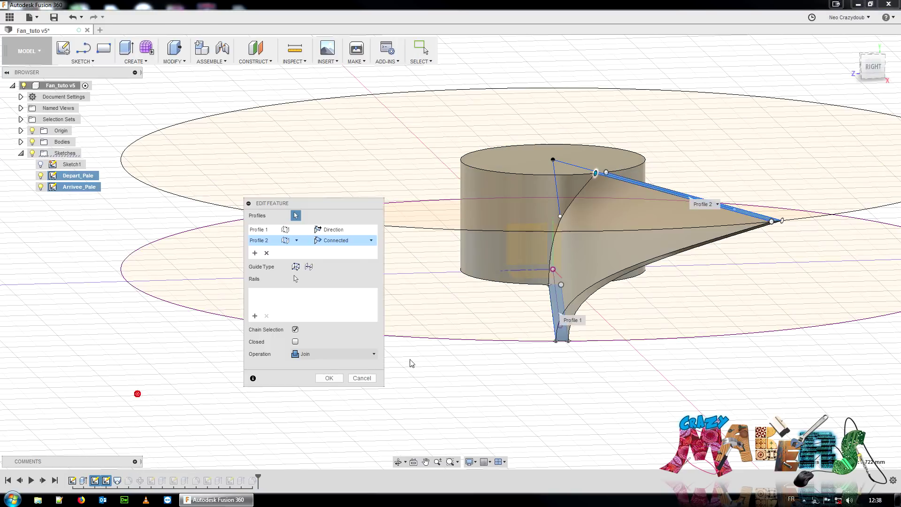
mouse_move(872, 76)
mouse_down()
mouse_move(866, 60)
mouse_move(868, 73)
mouse_up()
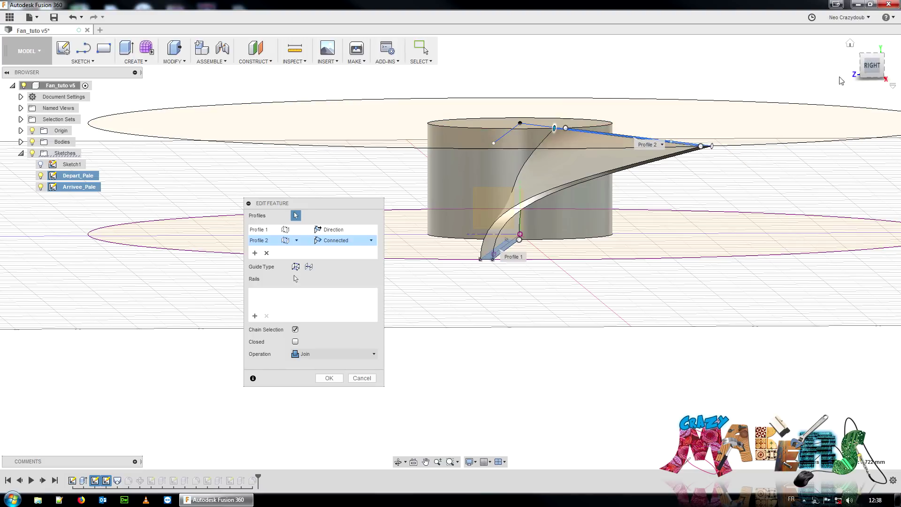
mouse_move(867, 68)
mouse_down()
mouse_move(874, 80)
mouse_move(855, 78)
mouse_up()
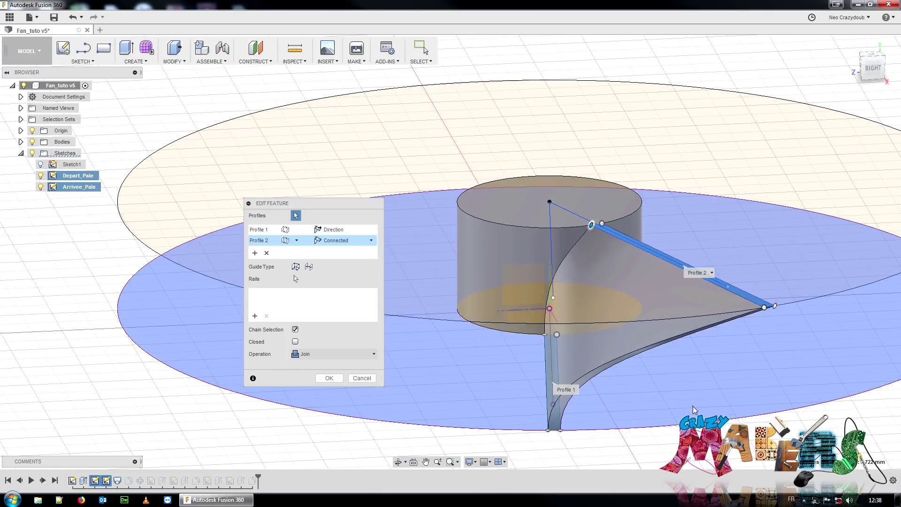
click(693, 406)
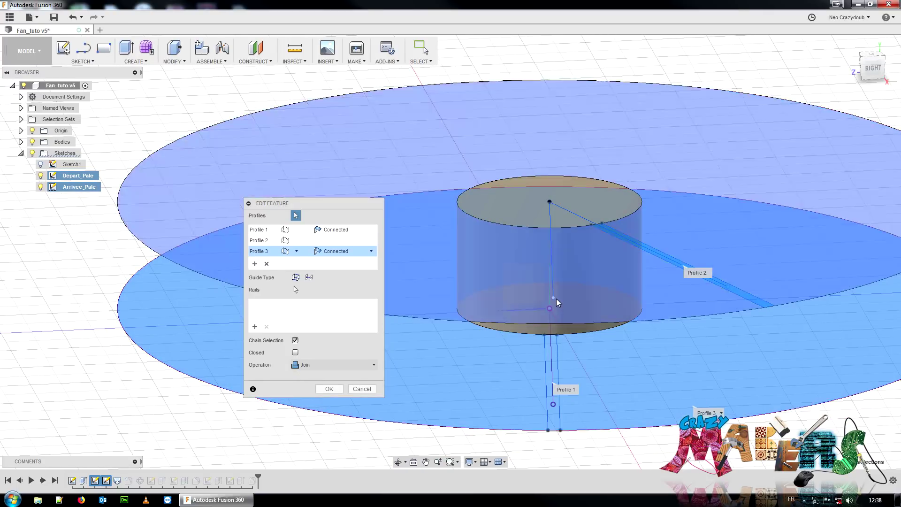
click(556, 300)
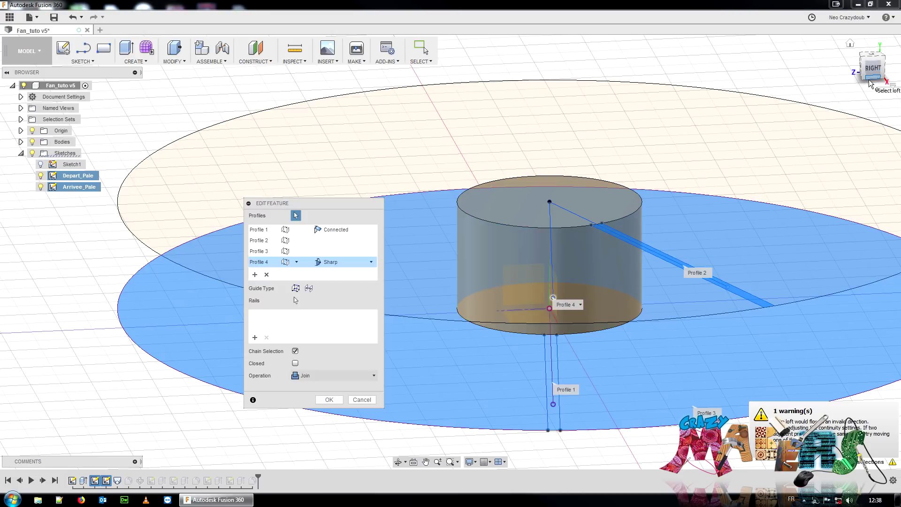
click(361, 400)
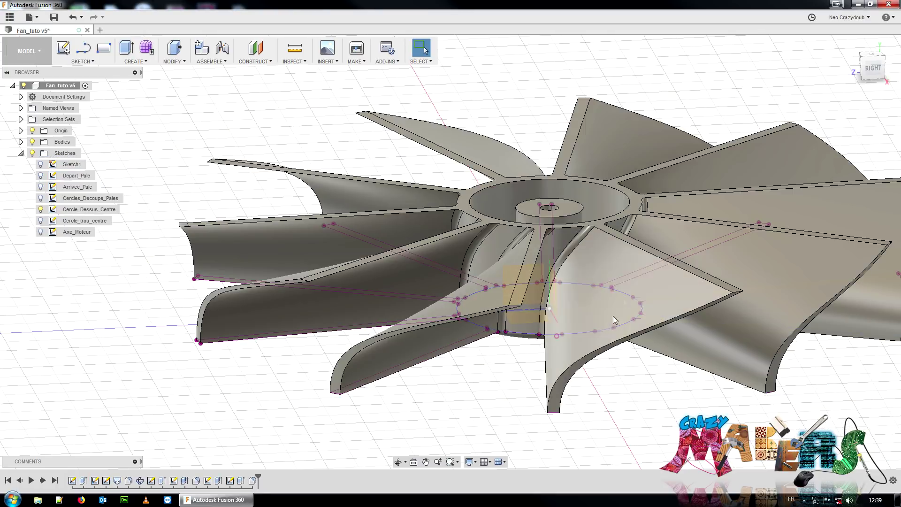
Reopen the blade loft Loft1 for editing and examine the end condition and profile options of Profile 2
click(114, 481)
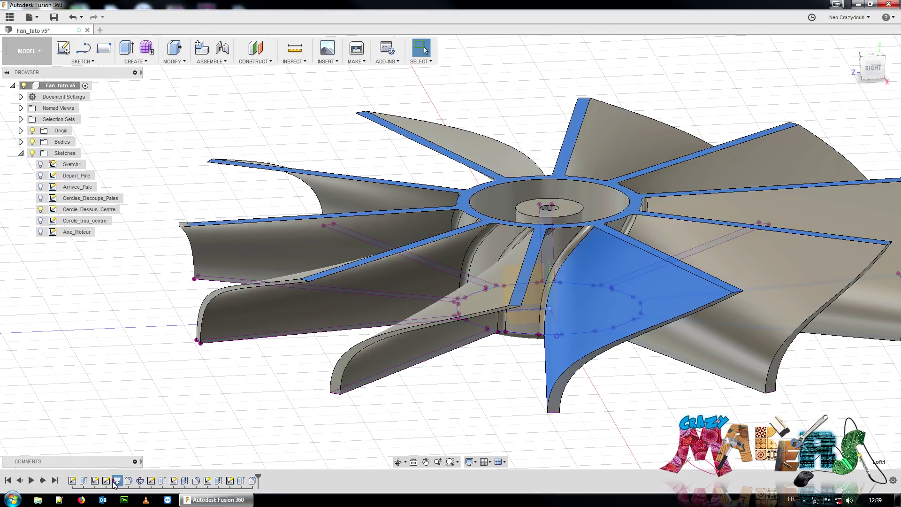
right_click(114, 481)
click(148, 404)
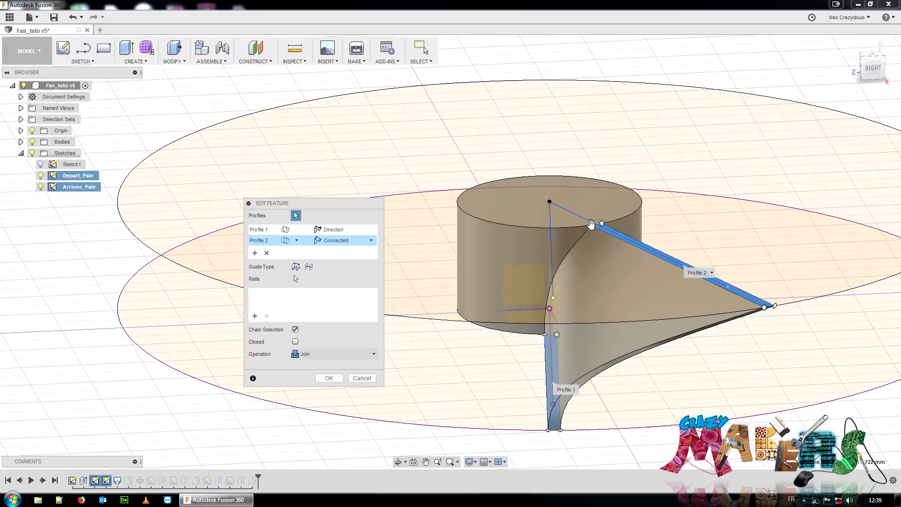
drag(874, 65, 875, 54)
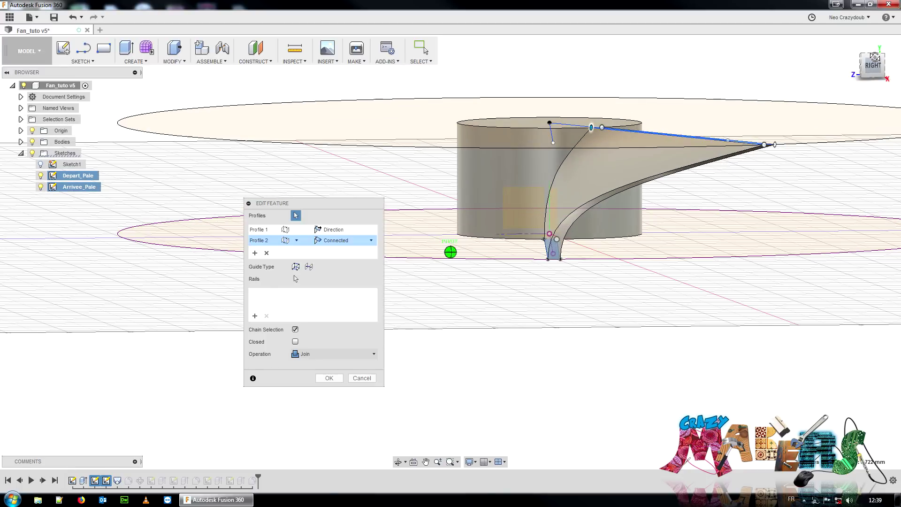
click(371, 241)
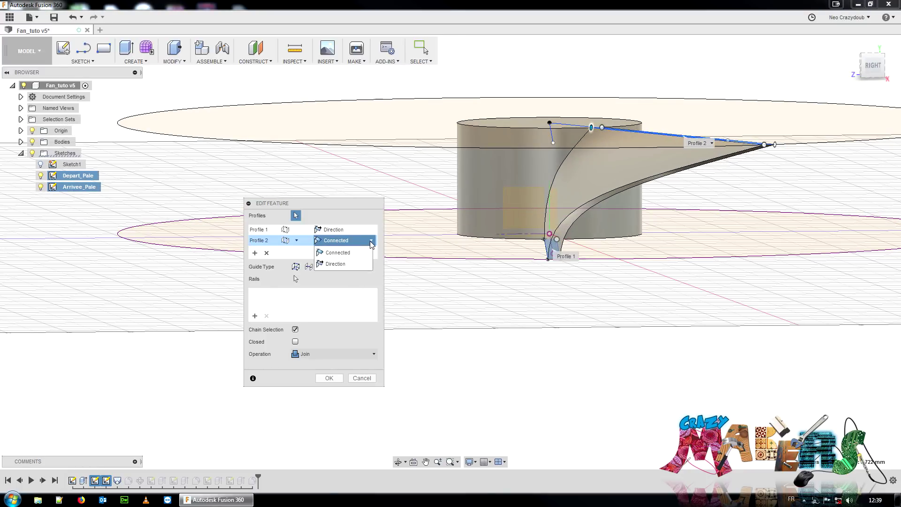
click(298, 241)
click(313, 258)
click(300, 241)
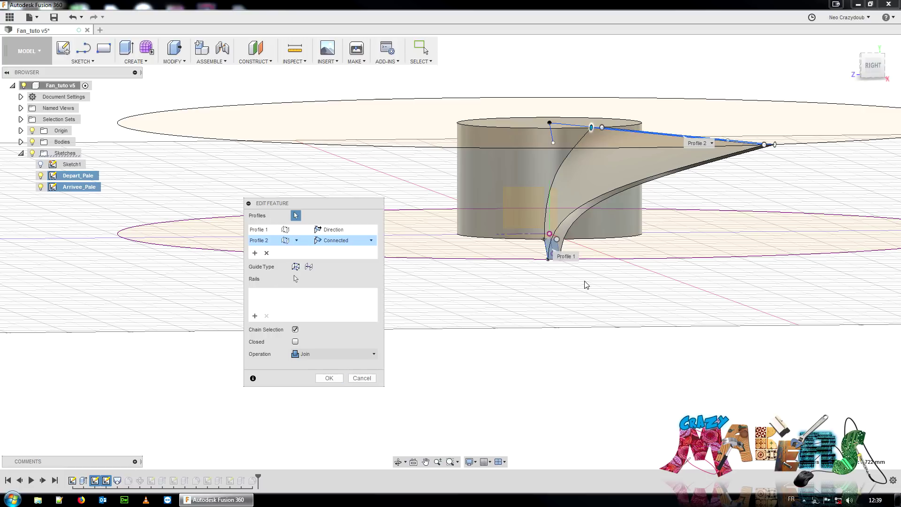
Try the sketch point near the hub's upper face as a third loft profile, remove it, and cancel the loft edit
click(555, 240)
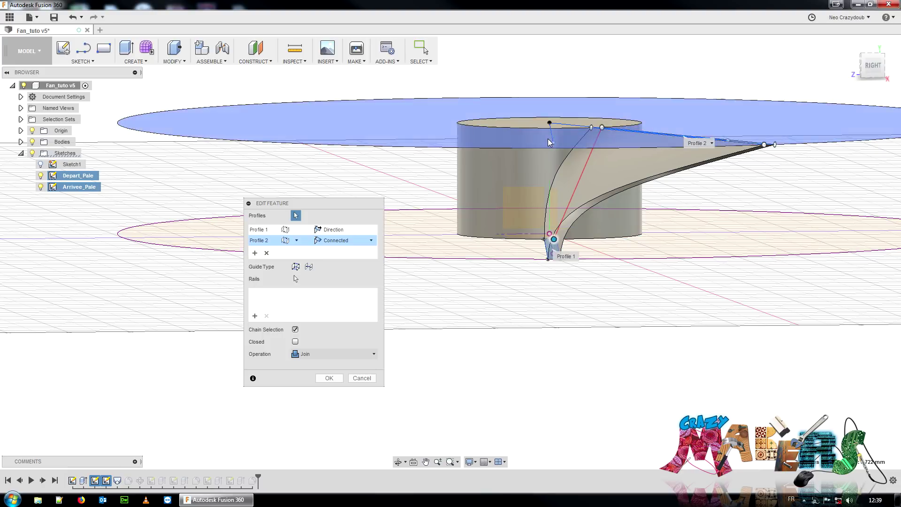
click(553, 142)
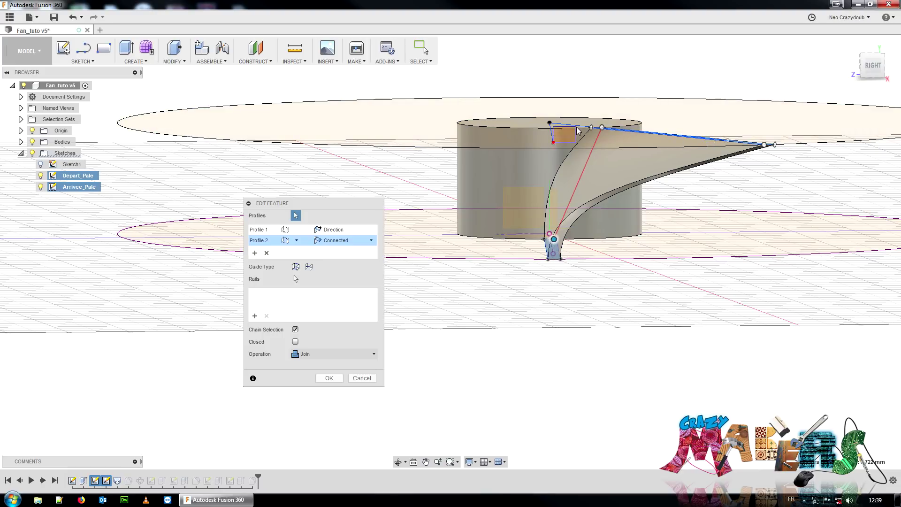
click(554, 143)
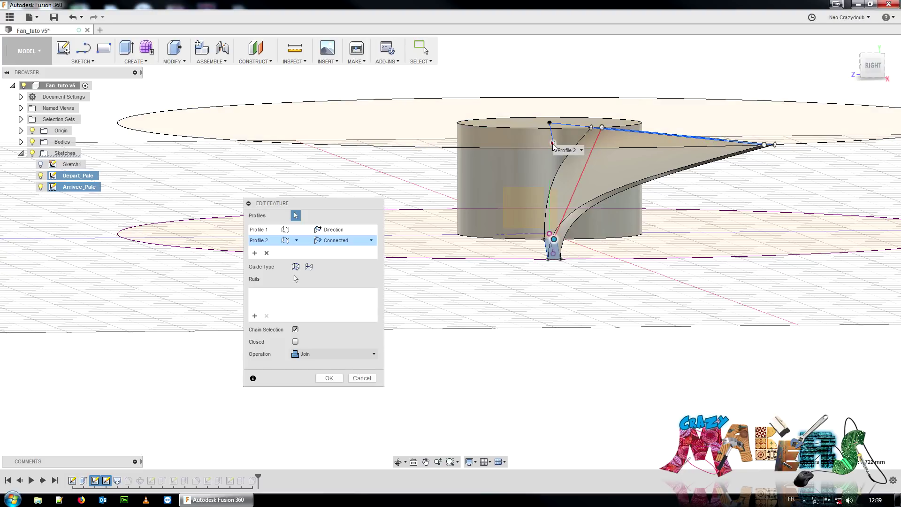
click(554, 144)
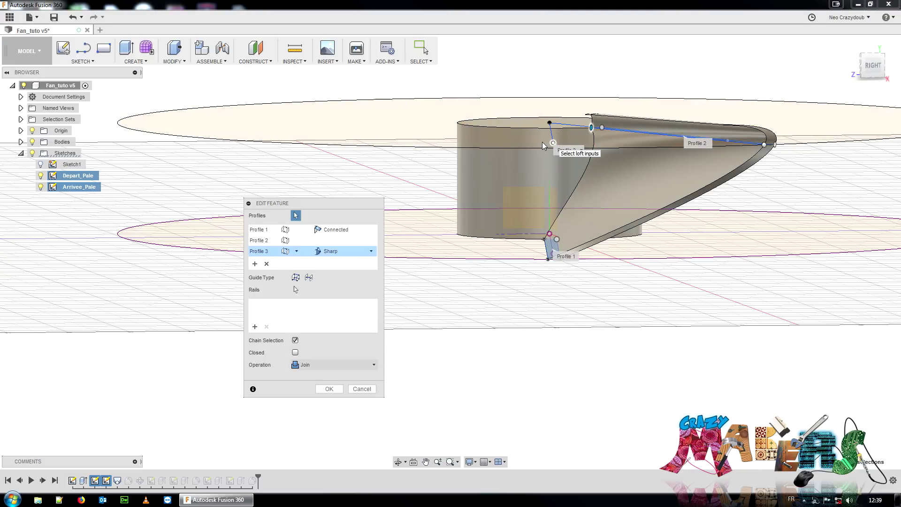
click(361, 251)
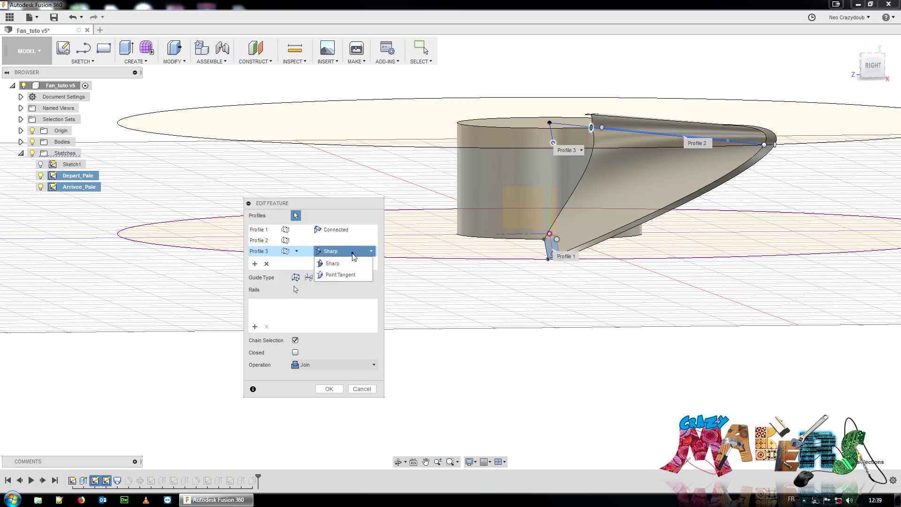
click(267, 264)
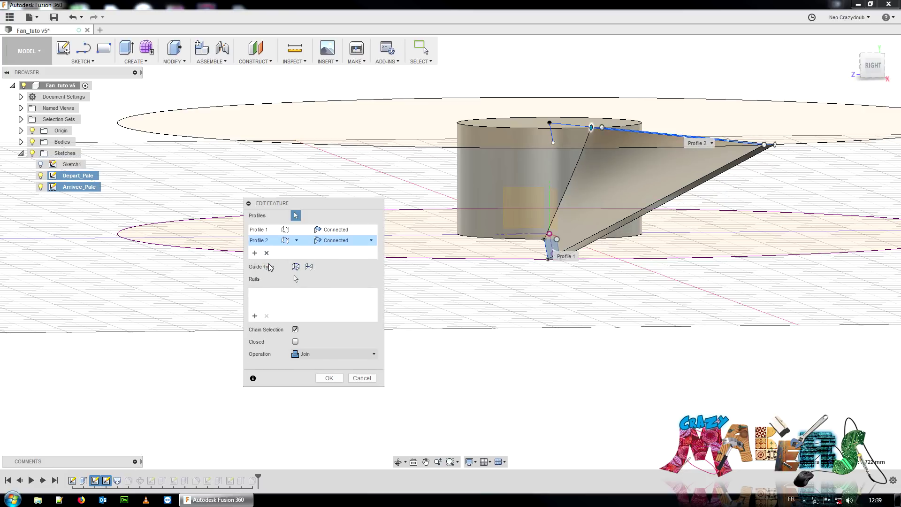
click(359, 379)
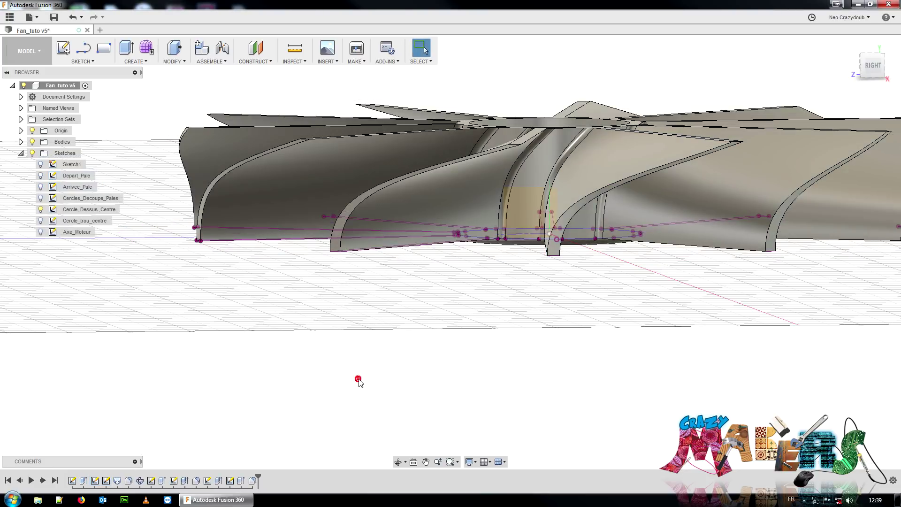
Open the parameter list and set the Start Weight d8 of Loft1 to 2
click(181, 61)
click(192, 288)
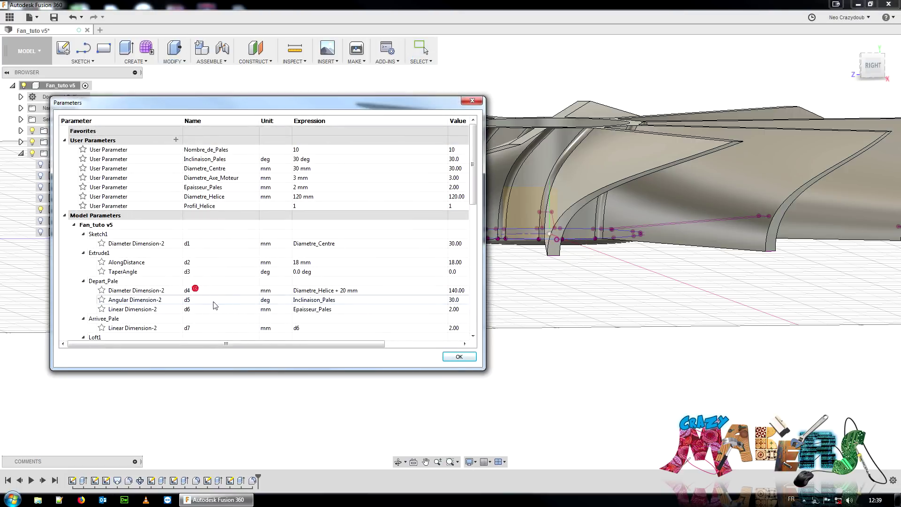
scroll(258, 272, down, 3)
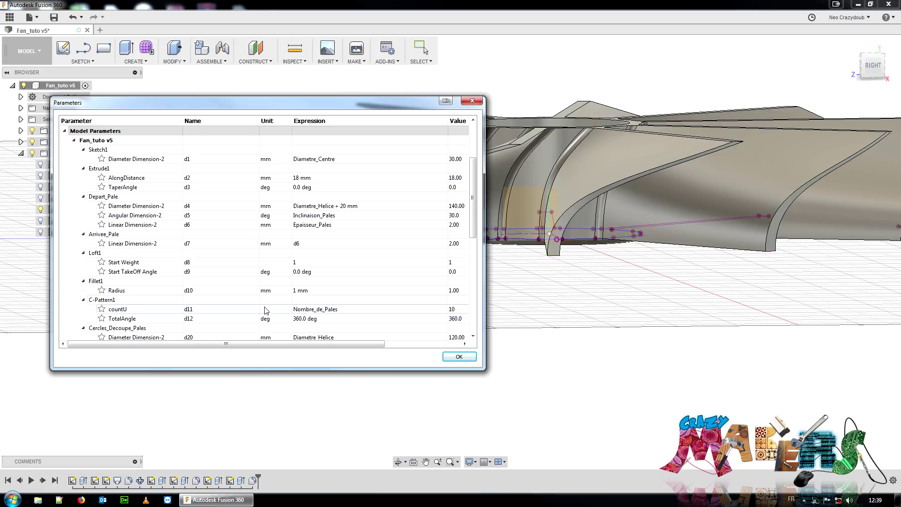
double_click(319, 272)
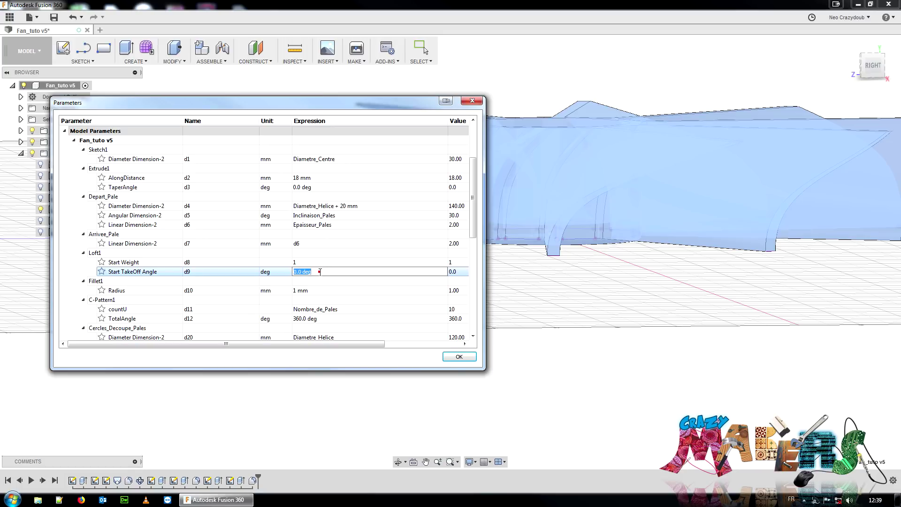
double_click(317, 262)
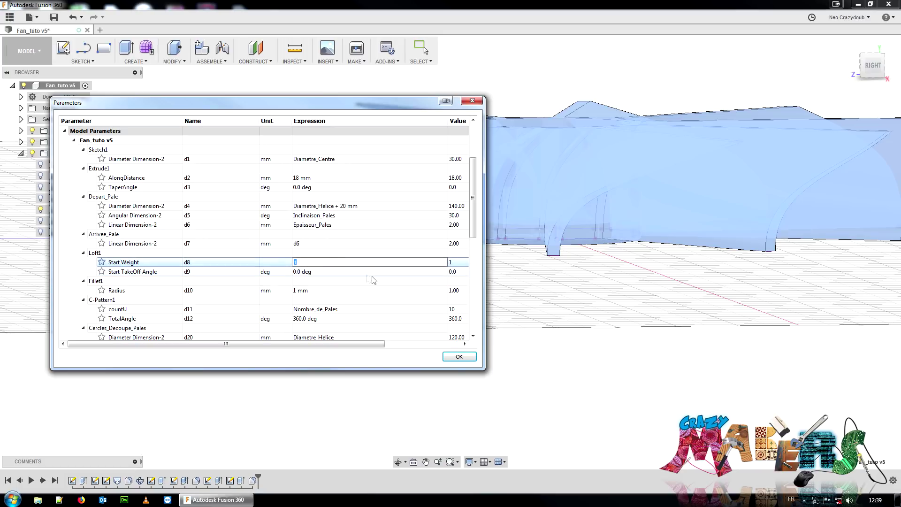
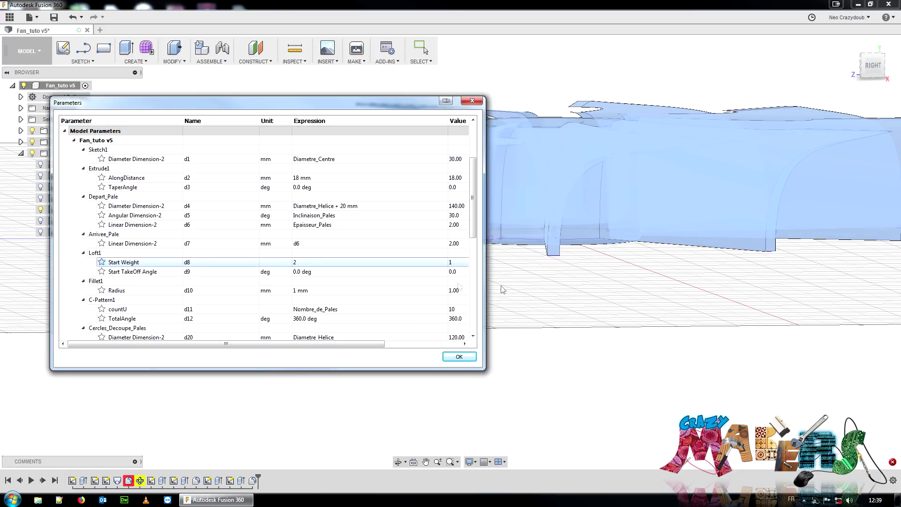
Inspect the blades from above and set the Start Weight of Loft1 to 0.5
drag(871, 64, 378, 124)
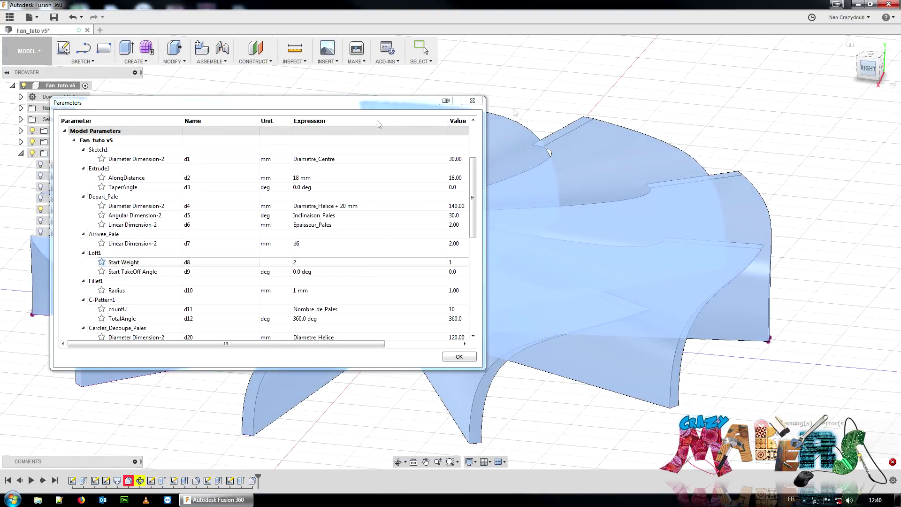
double_click(302, 261)
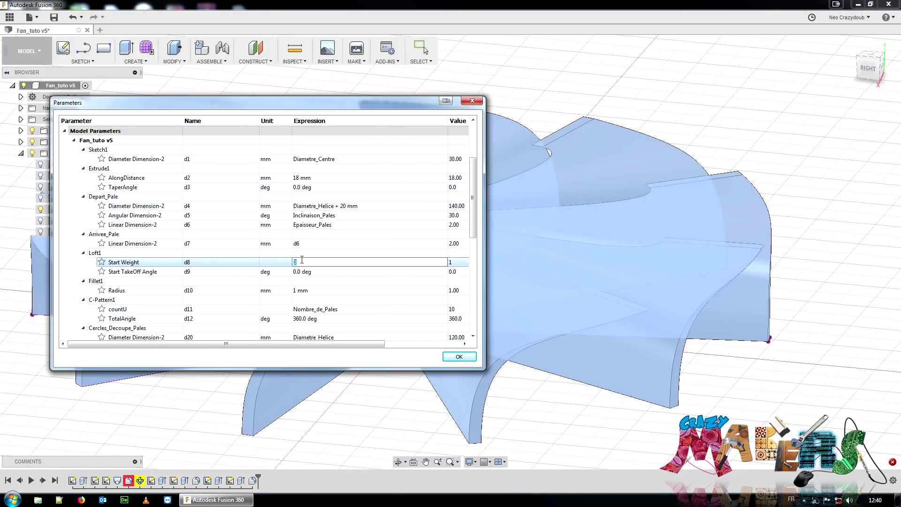
key(Return)
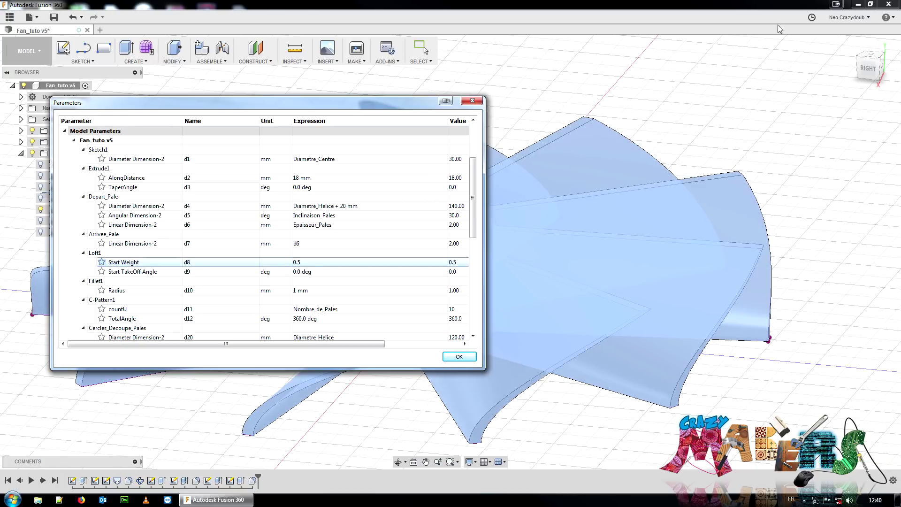
Link the Start Weight d8 of Loft1 to the user parameter Profil_Helice and inspect the blades from the side
double_click(322, 261)
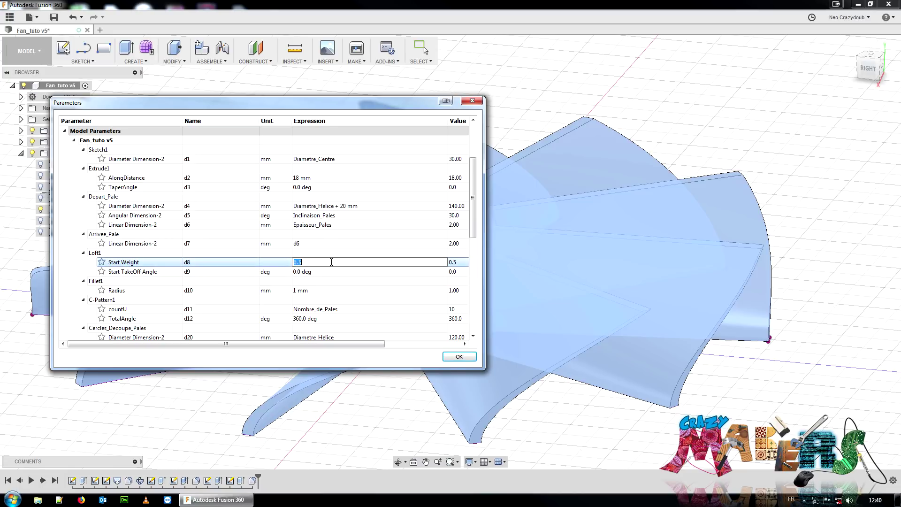
text(Profil_Helice)
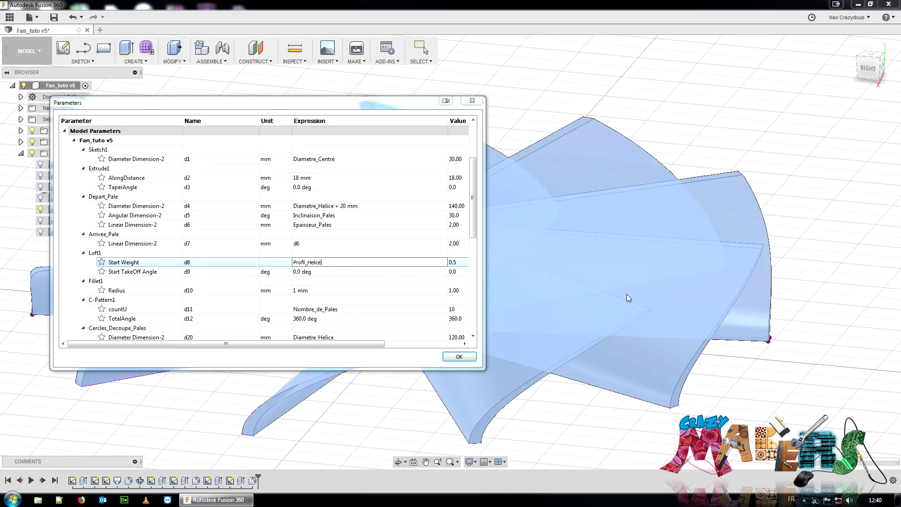
click(639, 263)
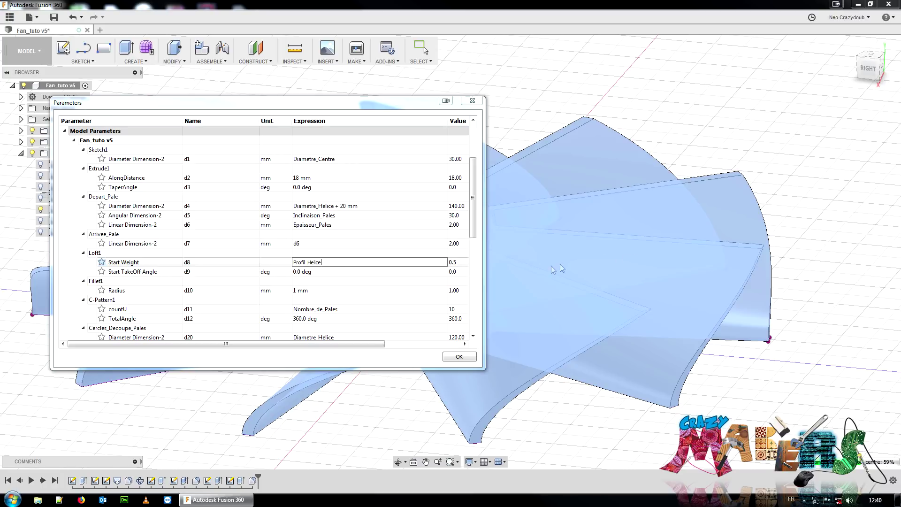
key(Return)
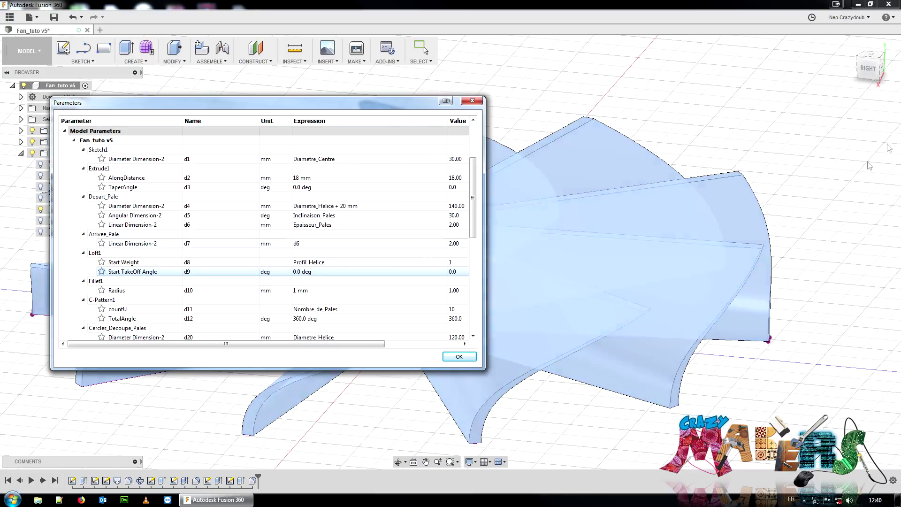
click(869, 69)
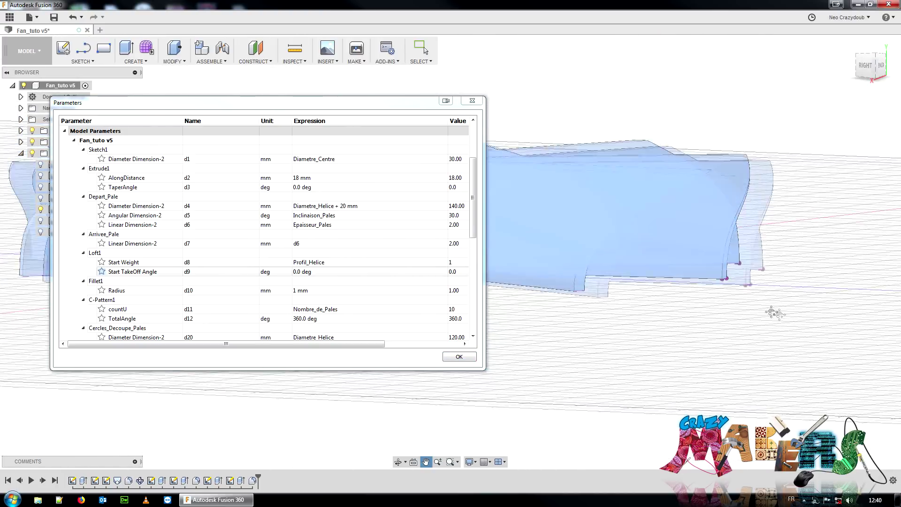
scroll(725, 325, up, 5)
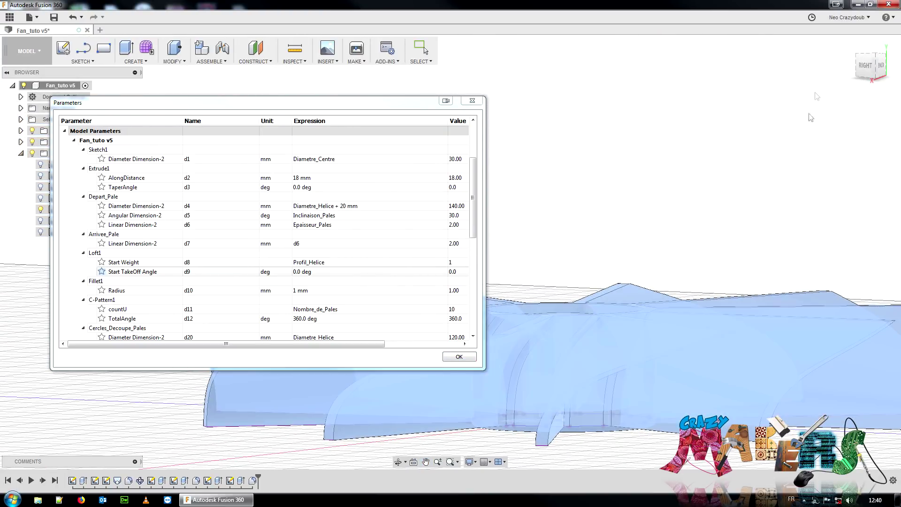
Set the Start TakeOff Angle d9 of Loft1 to 45 deg and inspect the shape of the blade tips
drag(868, 69, 877, 93)
middle_drag(585, 269, 563, 76)
double_click(335, 272)
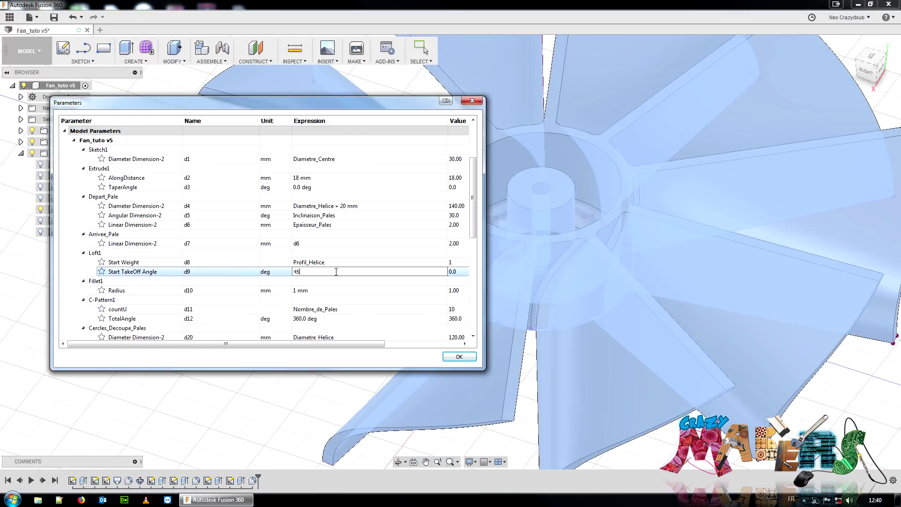
text(45)
key(Return)
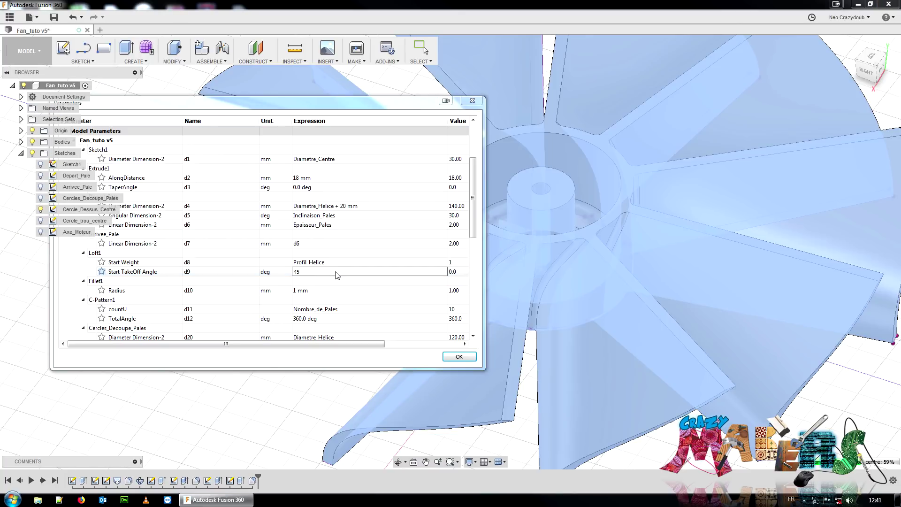
key(Return)
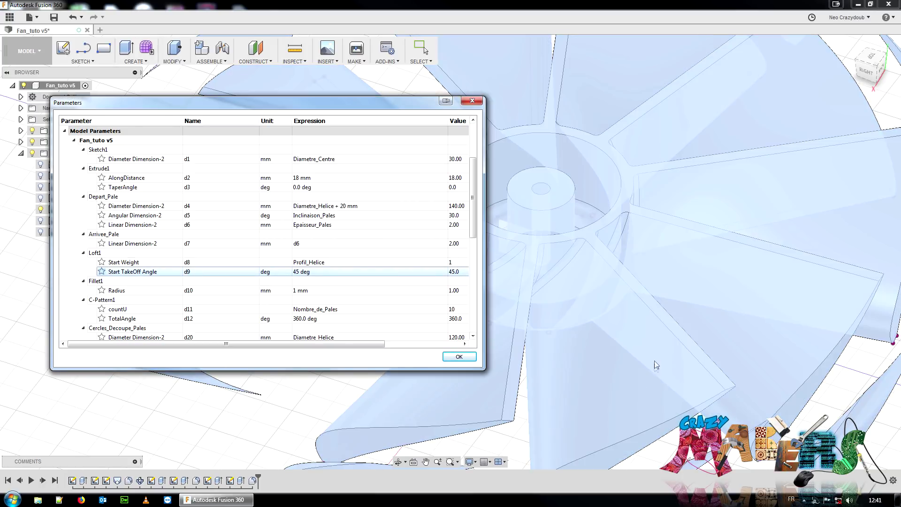
middle_drag(653, 362, 631, 263)
Set the Start TakeOff Angle d9 of Loft1 back to 0 deg
click(286, 272)
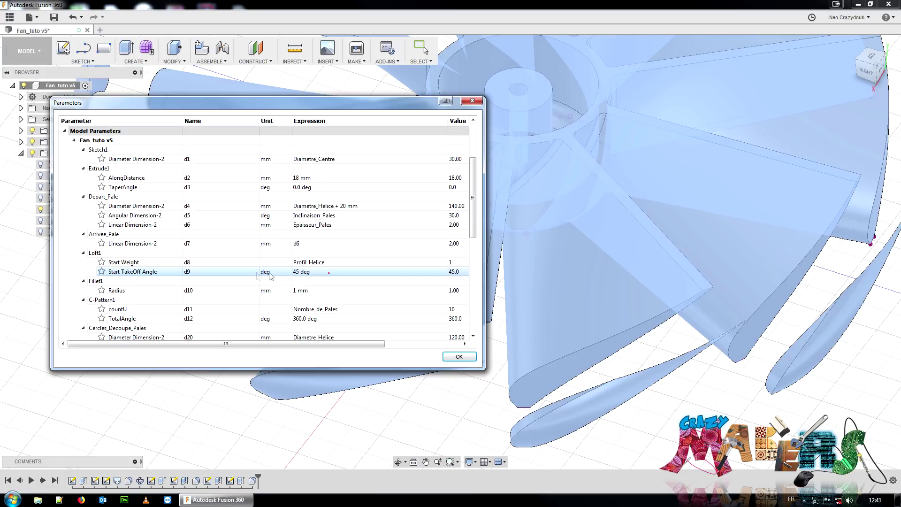
double_click(330, 272)
text(0)
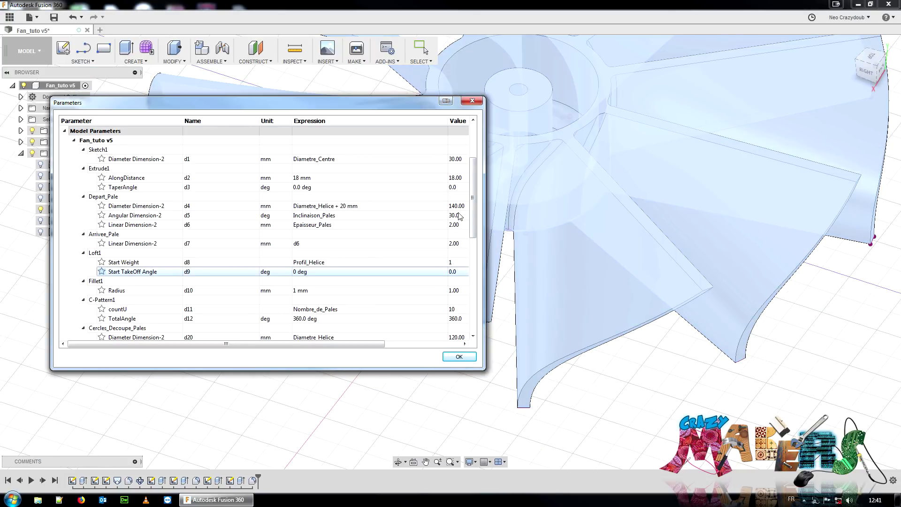
Set the user parameter Diametre_Helice to 45 mm and Diametre_Centre to 20 mm
drag(474, 207, 474, 173)
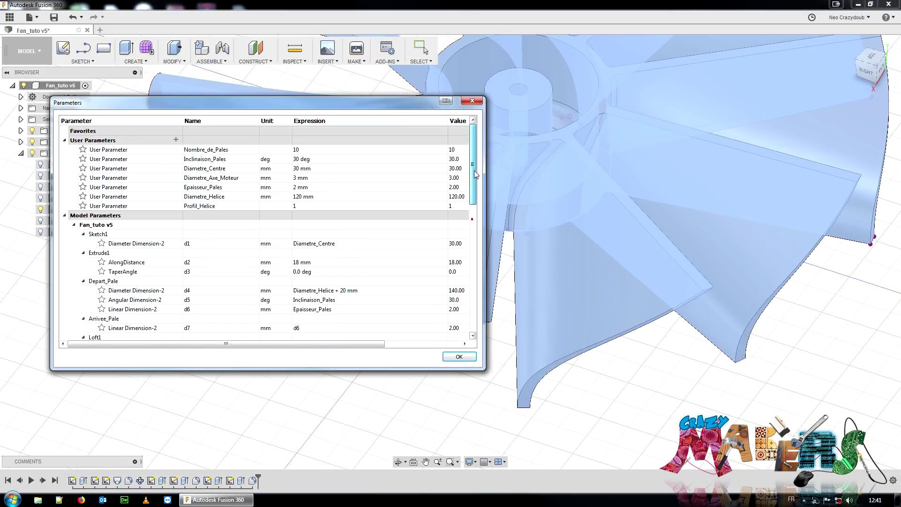
middle_drag(653, 176, 713, 262)
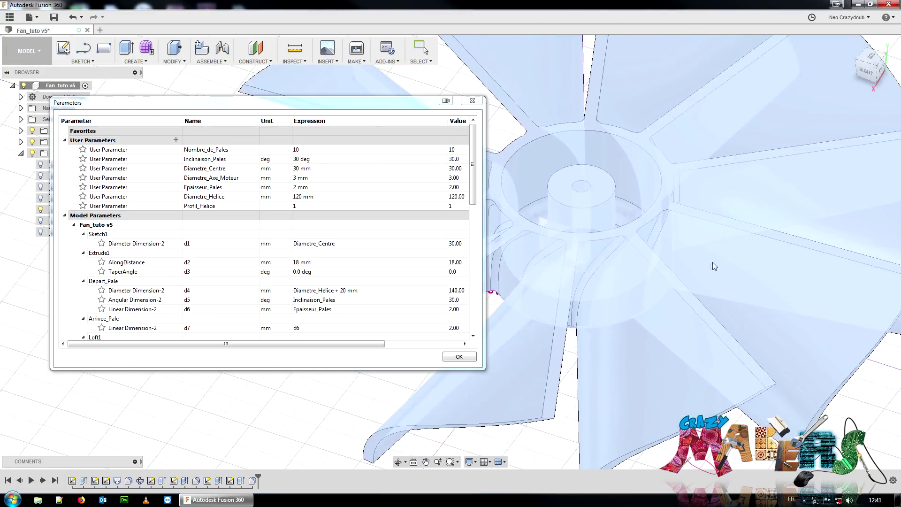
scroll(713, 262, down, 6)
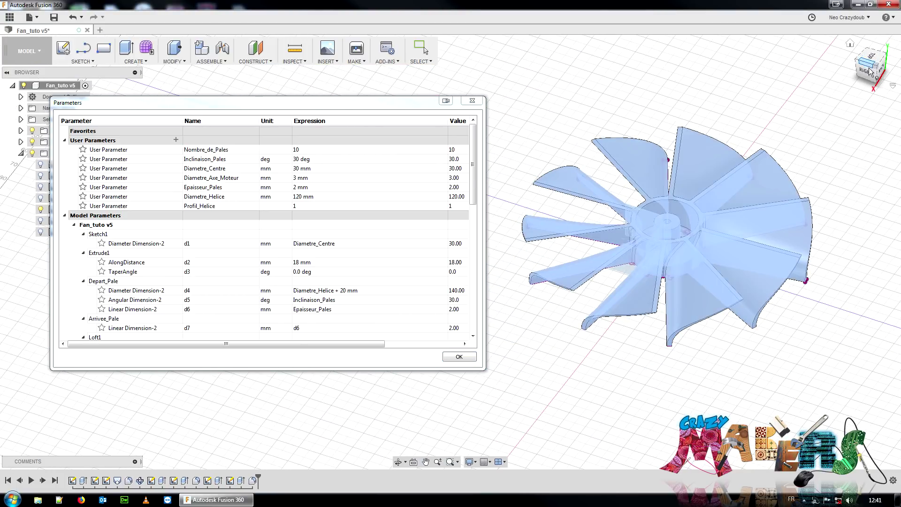
mouse_move(870, 71)
mouse_down()
mouse_move(864, 52)
mouse_move(857, 69)
mouse_up()
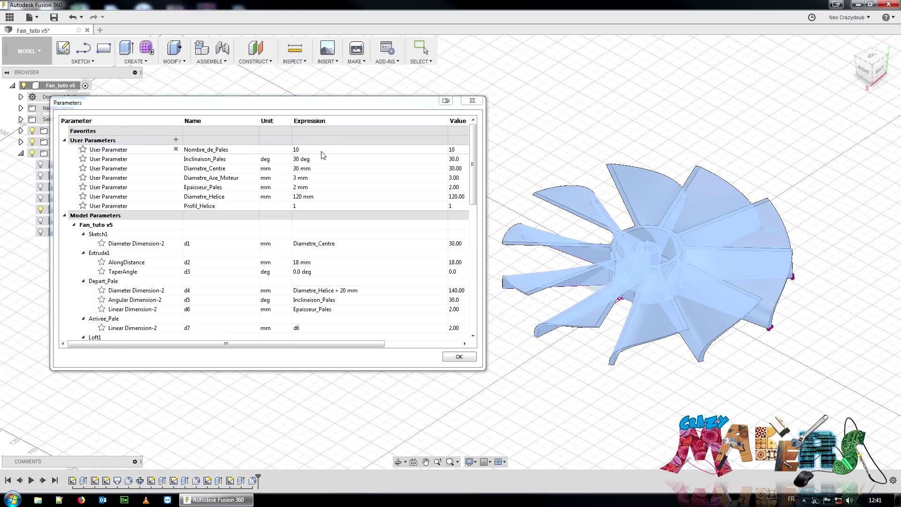
click(330, 198)
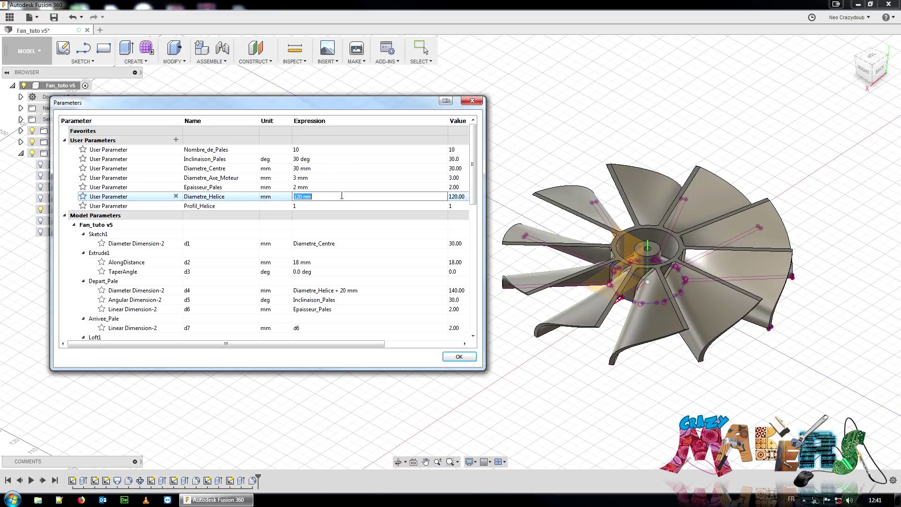
text(45)
key(Return)
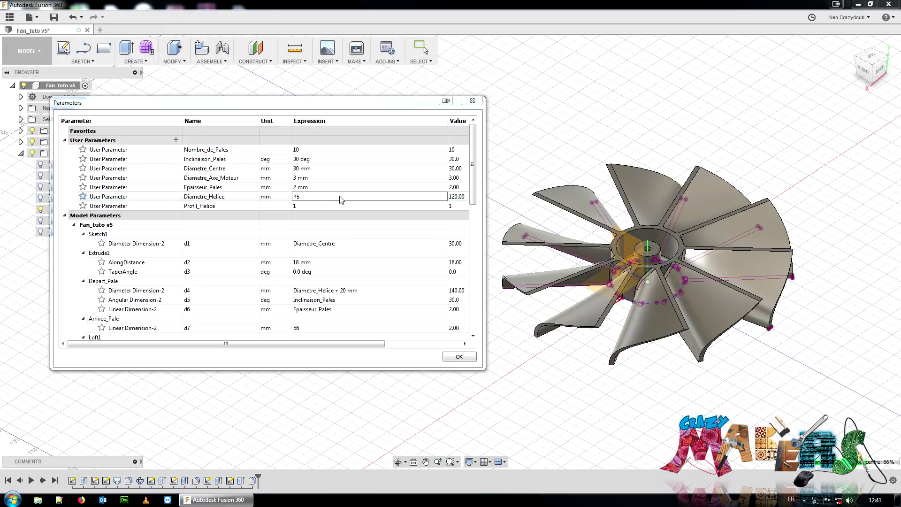
key(Return)
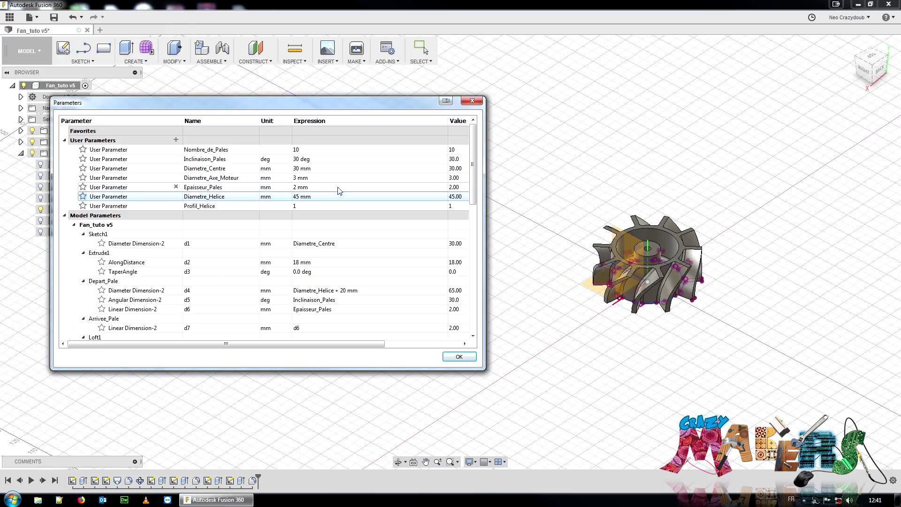
double_click(320, 167)
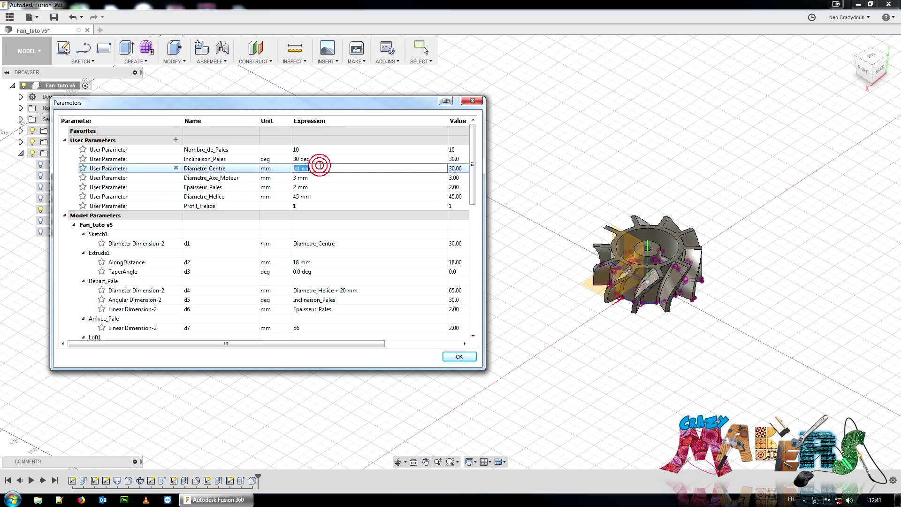
key(Return)
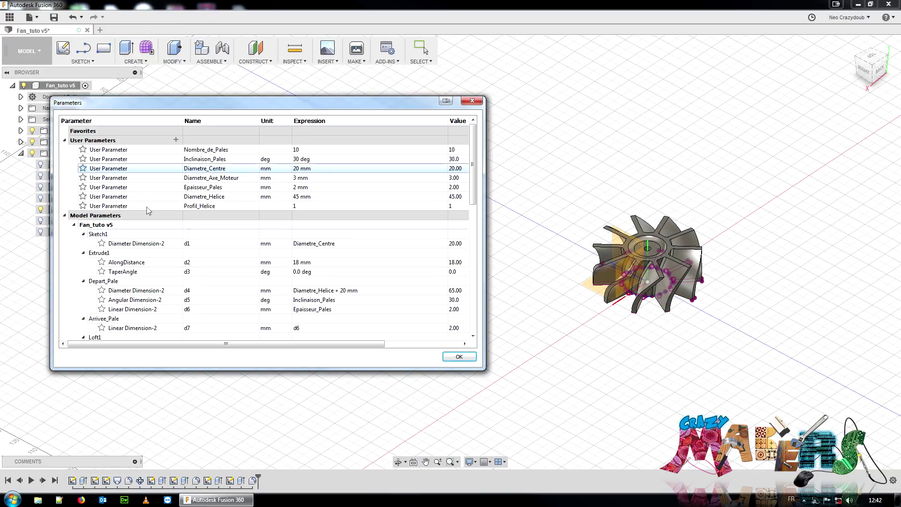
Add a user parameter named Hauteur_Helice in mm with the expression 20
click(175, 139)
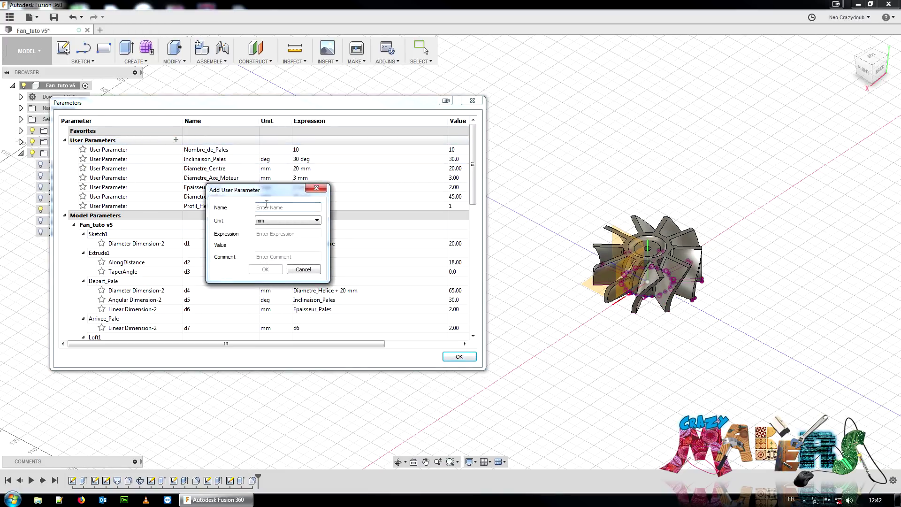
text(Hauteur_Helice)
key(Tab)
key(Tab)
text(20)
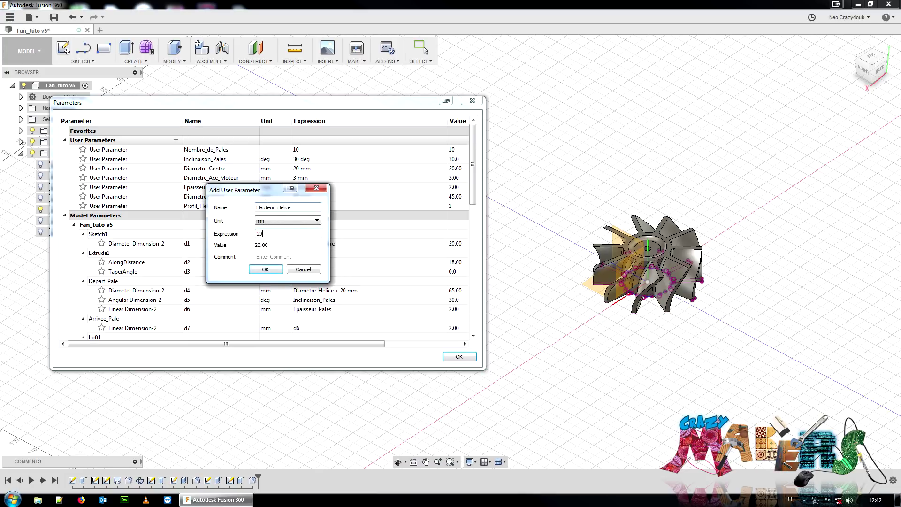
key(Return)
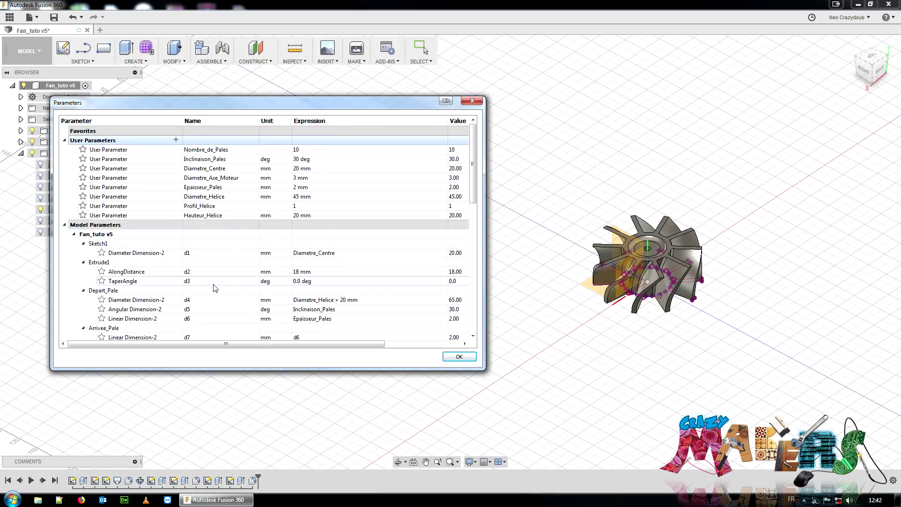
Close the parameter list and examine the Depart_Pale and Arrivee_Pale sketches and the first extrusion to find what controls the fan's height
scroll(215, 286, down, 4)
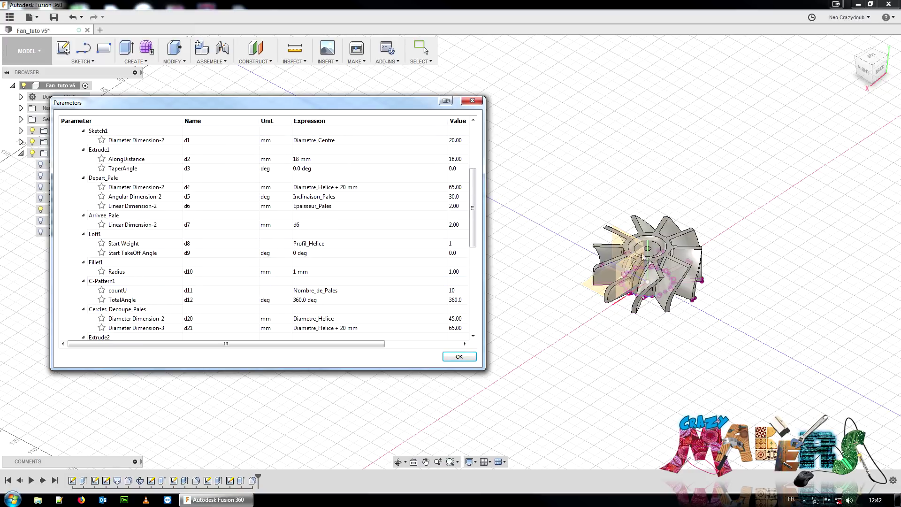
click(459, 357)
click(78, 176)
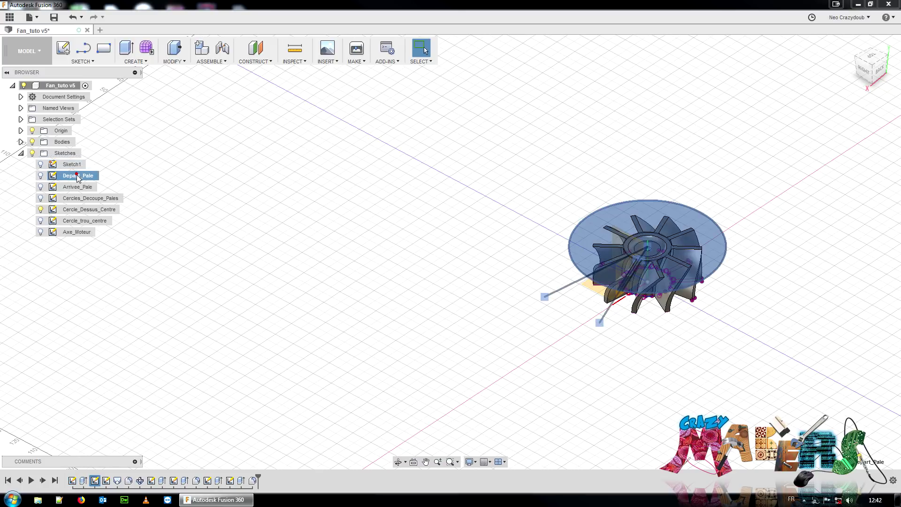
click(78, 187)
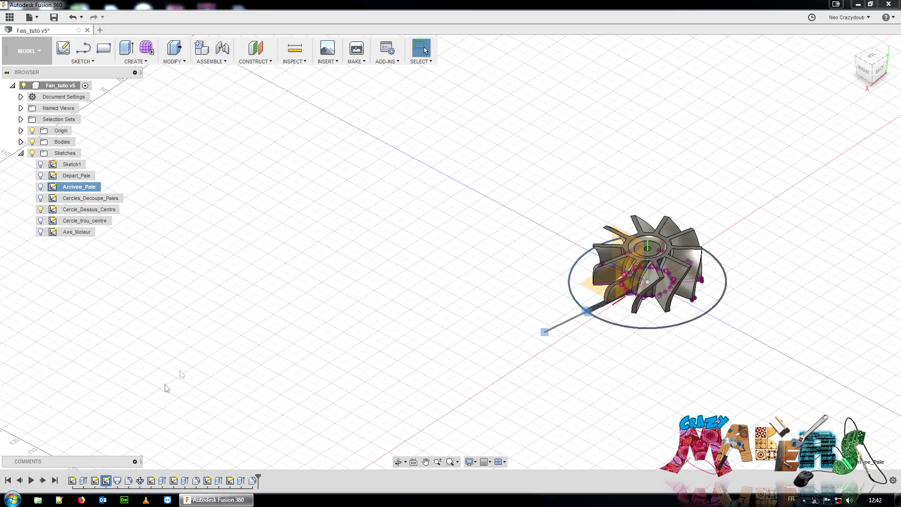
right_click(104, 485)
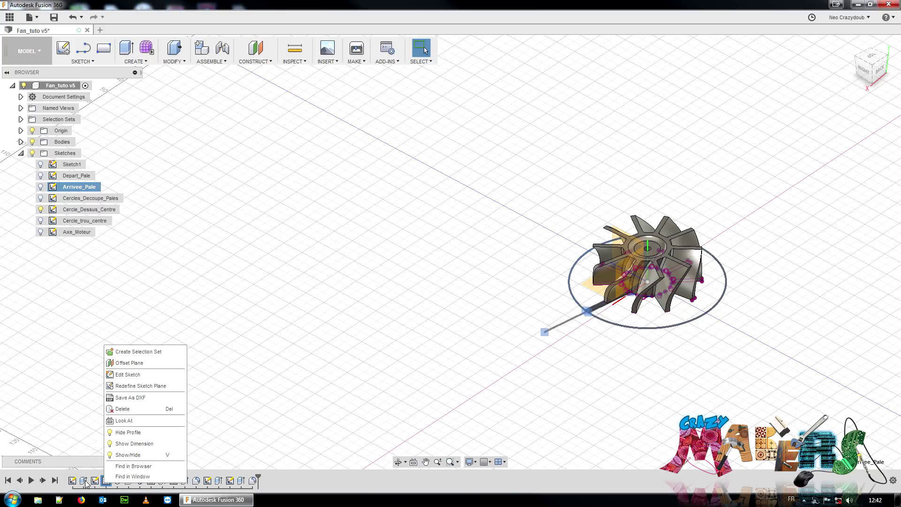
click(86, 482)
double_click(85, 480)
right_click(84, 480)
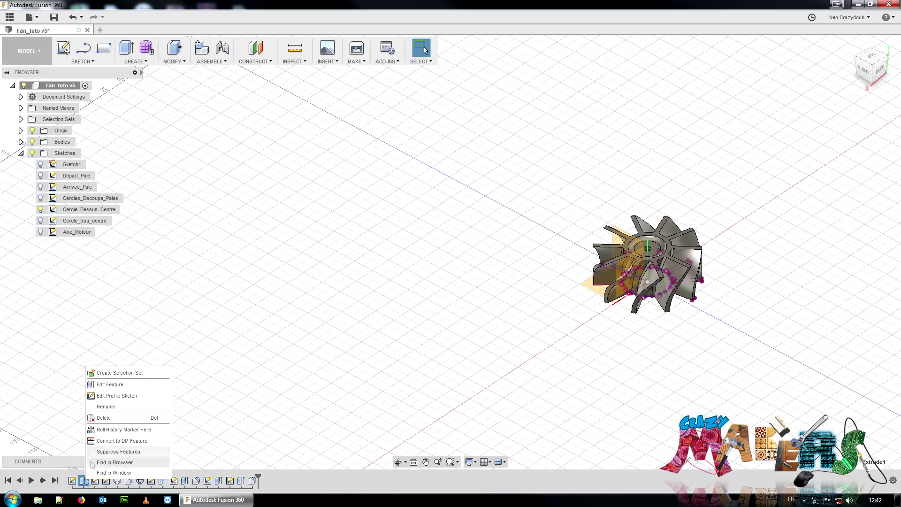
click(83, 482)
right_click(83, 480)
click(82, 482)
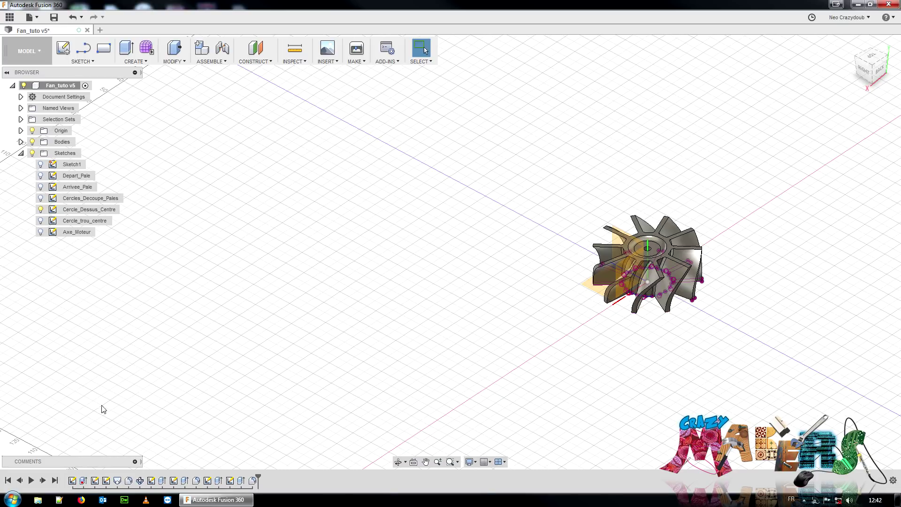
Reopen the parameter list and link the AlongDistance d2 of Extrude1 to the user parameter Hauteur_Helice
click(176, 61)
click(190, 288)
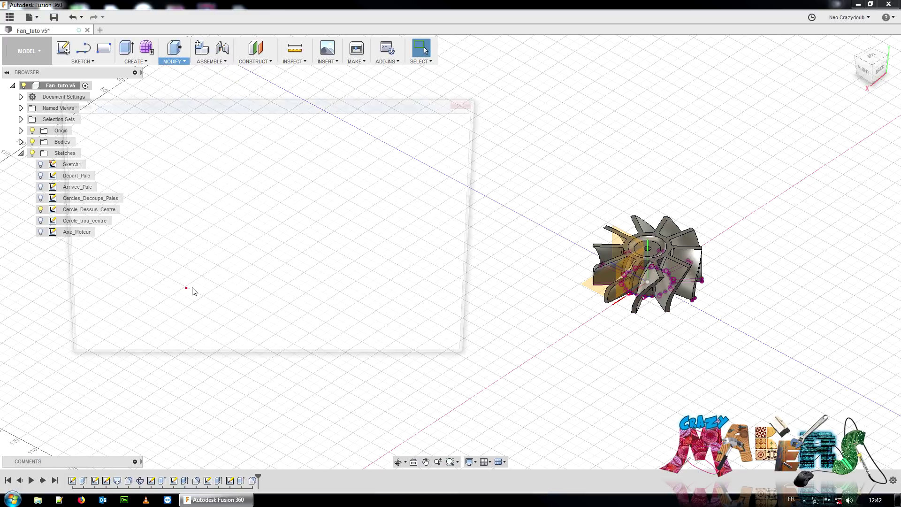
click(123, 272)
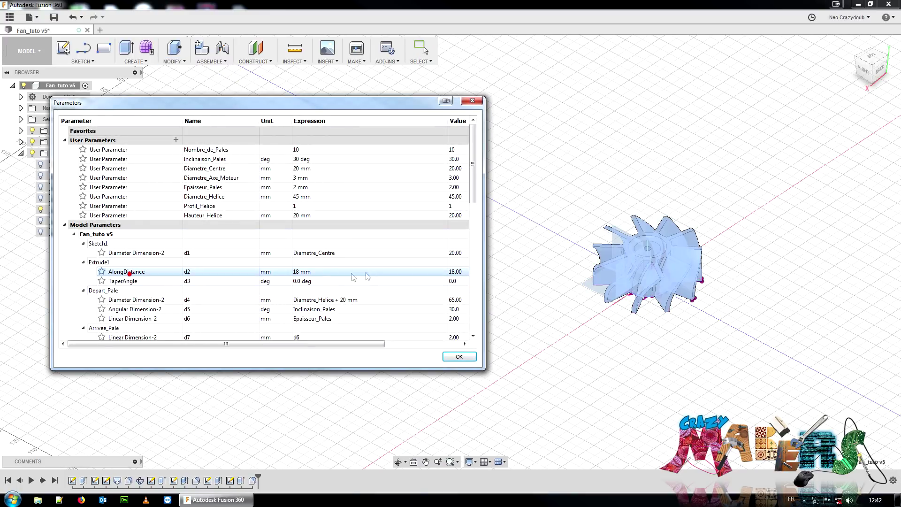
double_click(338, 273)
text(Hauteur_Helice)
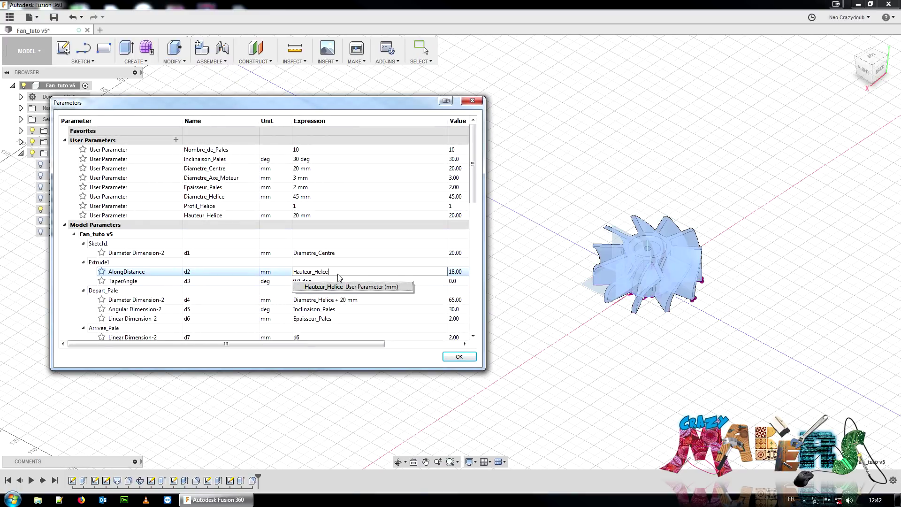
key(Return)
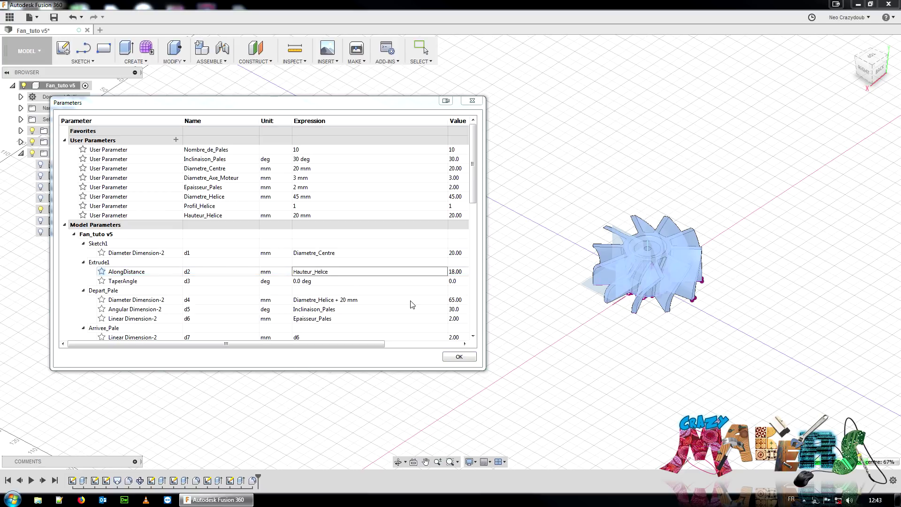
key(Return)
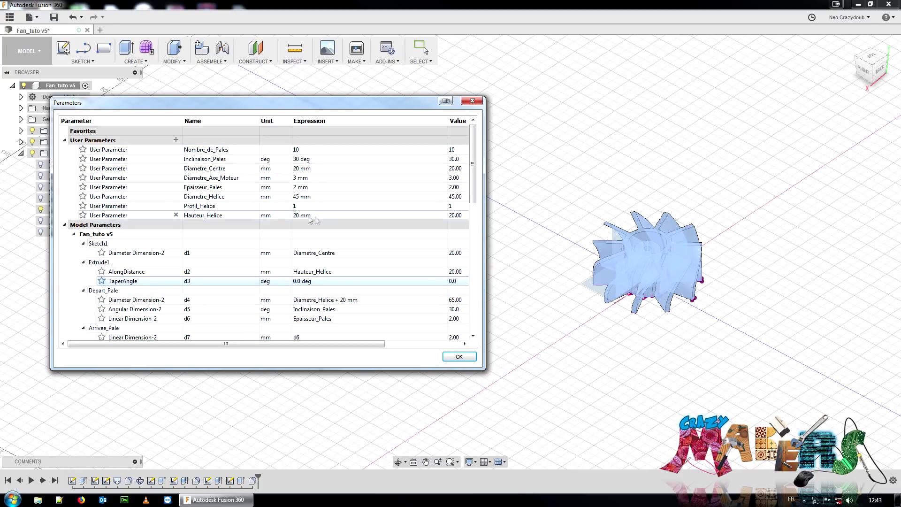
Set the user parameter Hauteur_Helice to 10 mm and inspect the fan from below and above
click(320, 216)
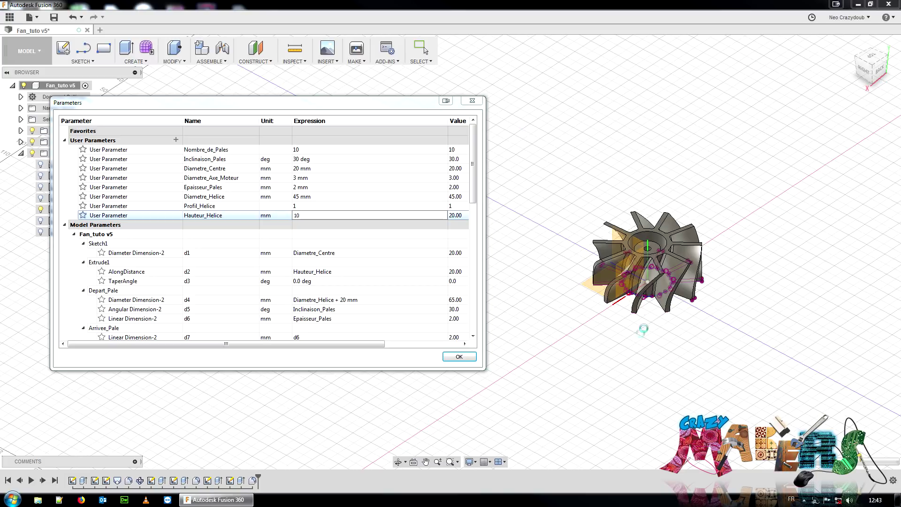
click(864, 72)
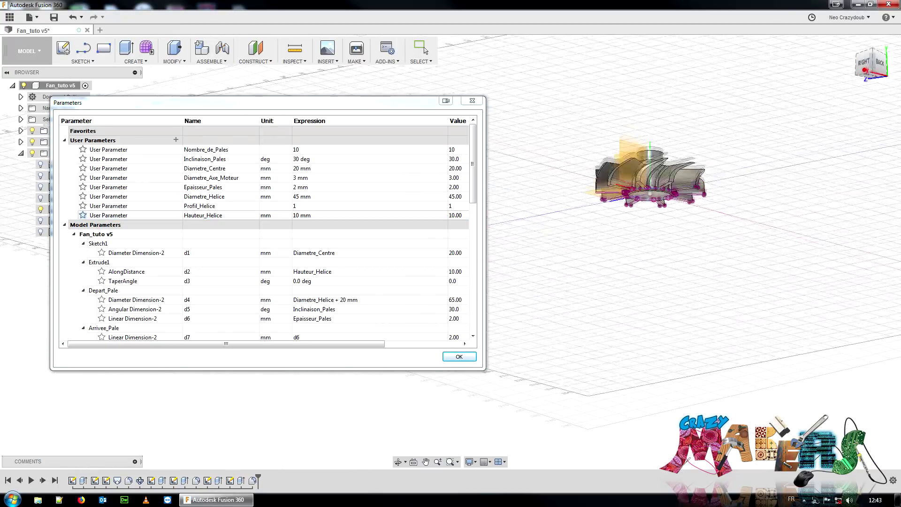
drag(865, 71, 866, 54)
scroll(657, 161, up, 3)
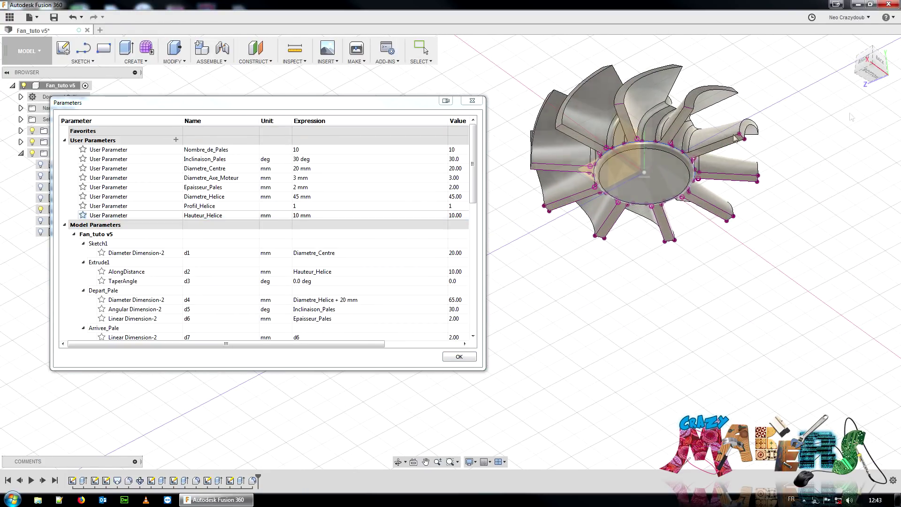
click(868, 73)
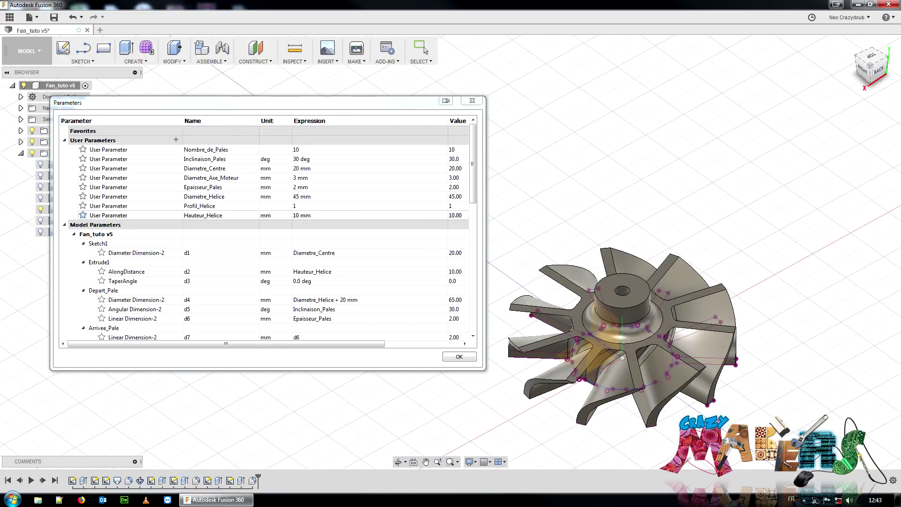
scroll(729, 253, up, 1)
middle_drag(728, 253, 761, 159)
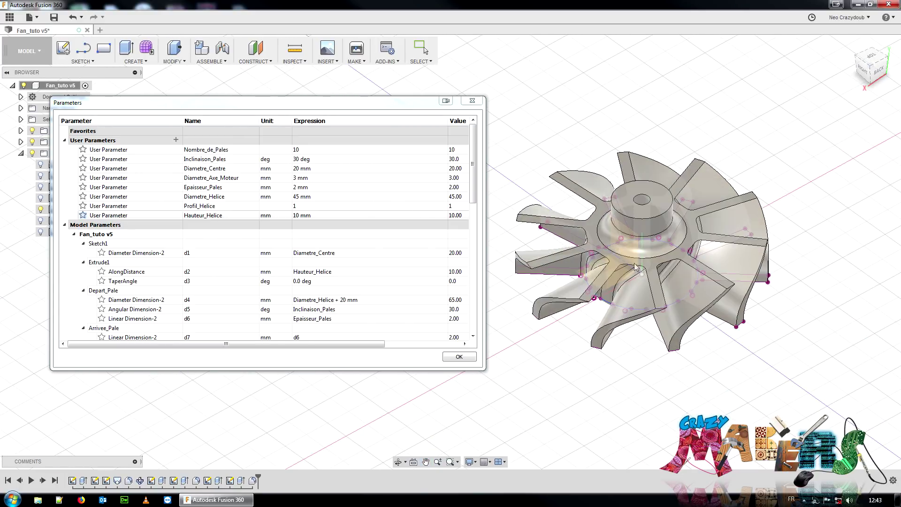
Copy the name of the user parameter Hauteur_Helice from the parameter list
double_click(319, 216)
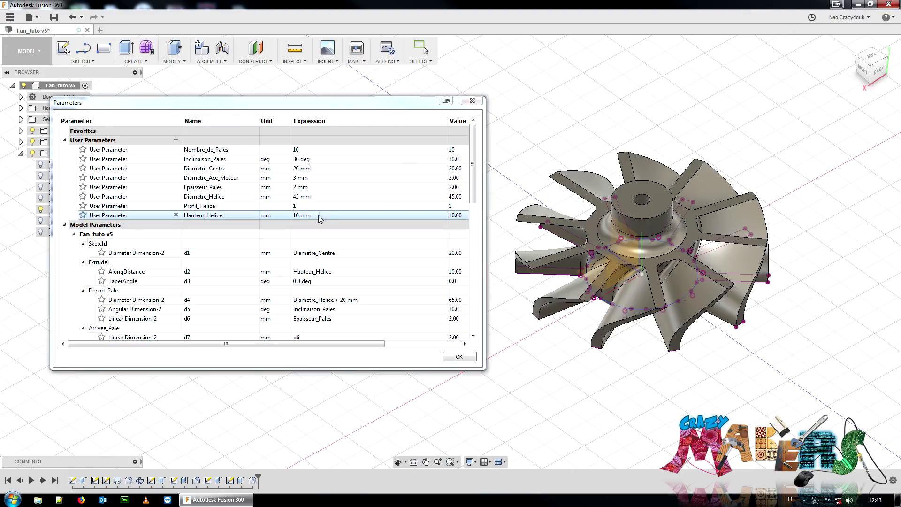
right_click(305, 216)
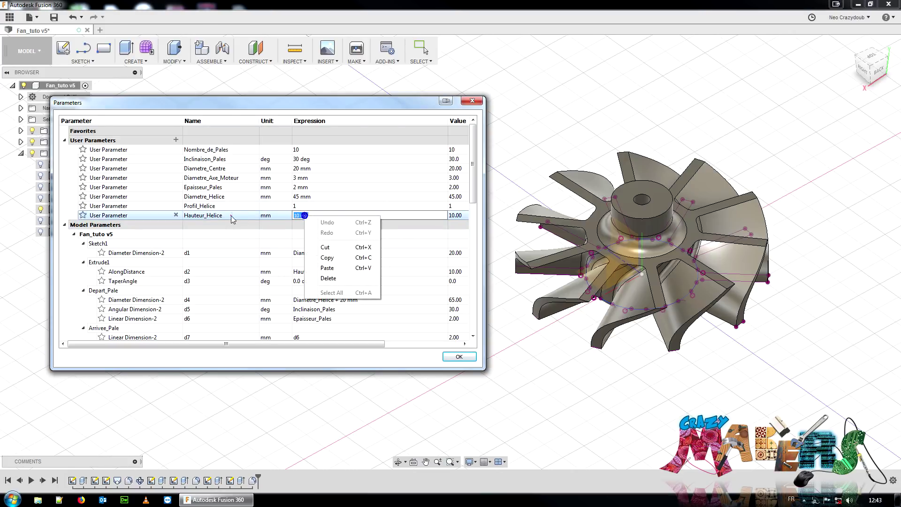
click(230, 215)
right_click(206, 215)
click(237, 255)
Set the Side1Offset d32 of Extrude4 to Hauteur_Helice-3, check the fan from above and close the parameter list
scroll(238, 258, down, 5)
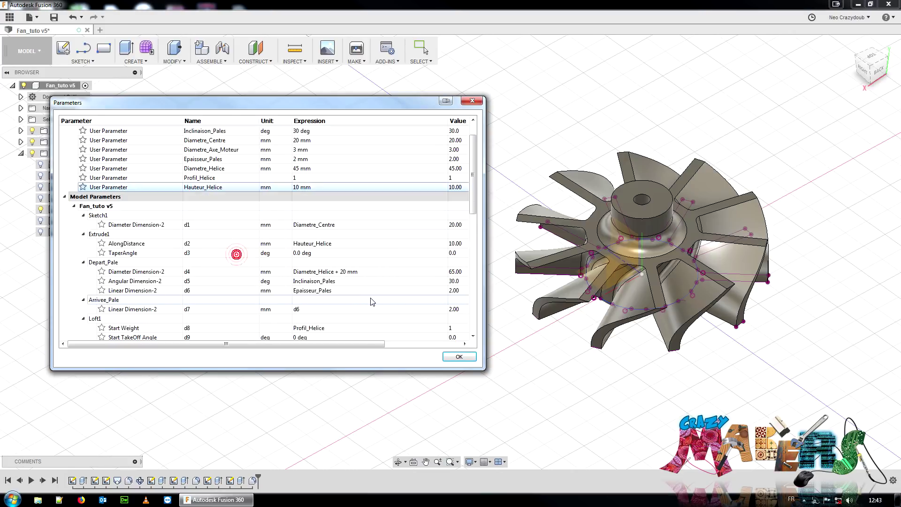
scroll(277, 294, down, 2)
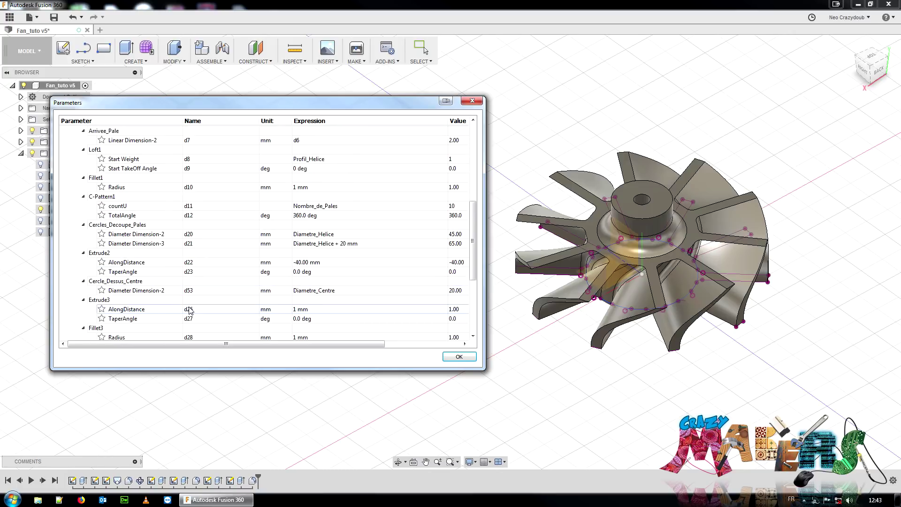
scroll(169, 299, down, 2)
scroll(163, 299, down, 3)
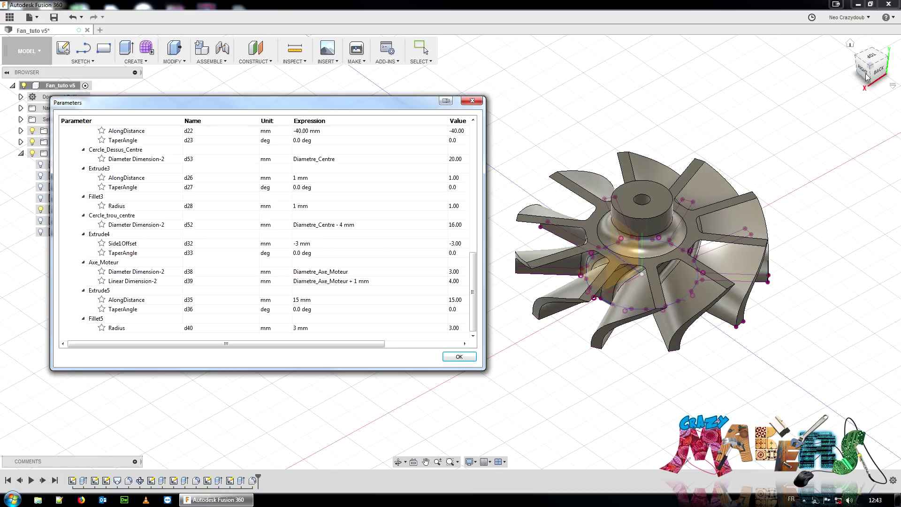
drag(879, 74, 879, 57)
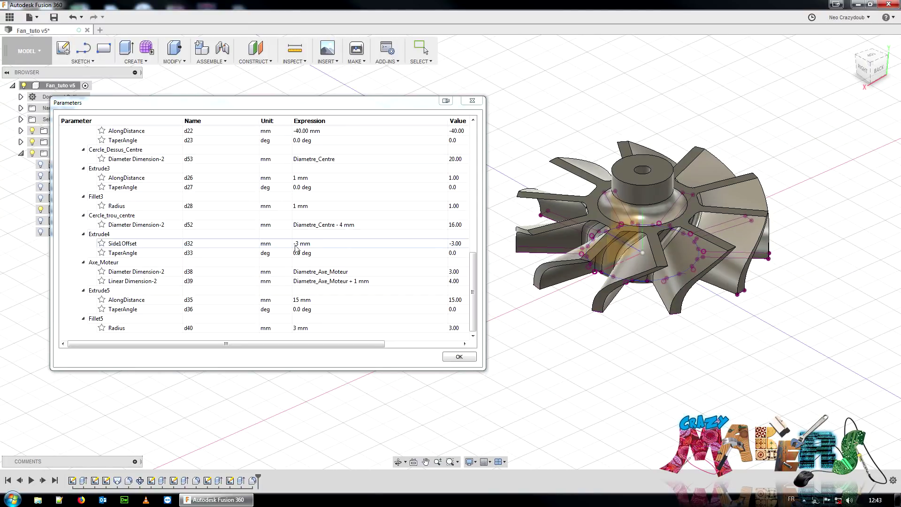
double_click(329, 244)
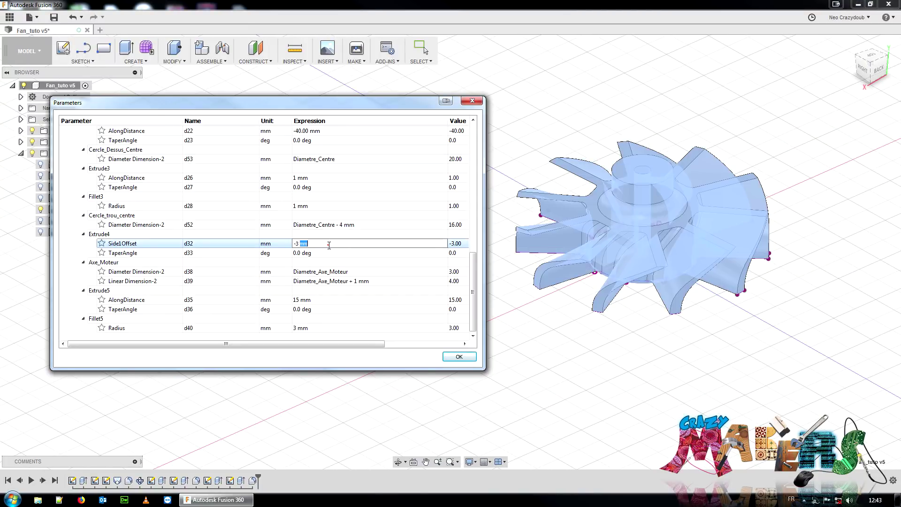
text(Hauteur_Helice)
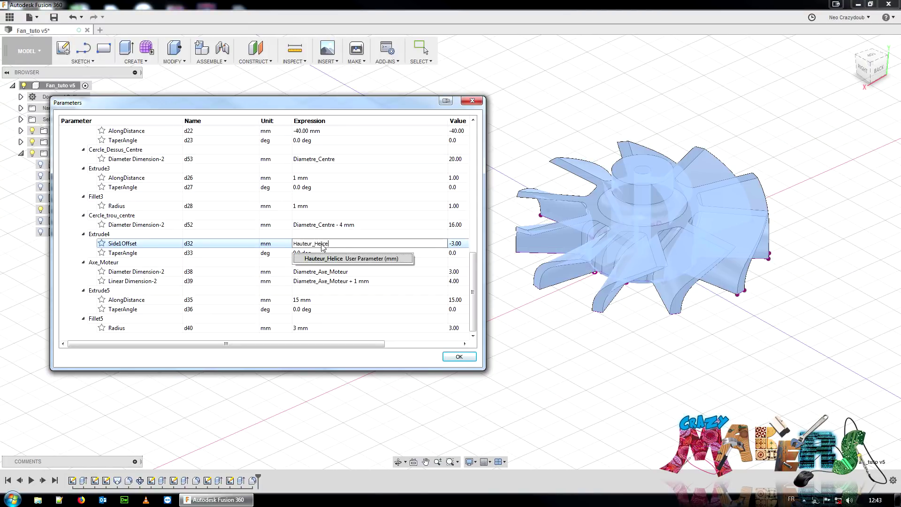
text(-3)
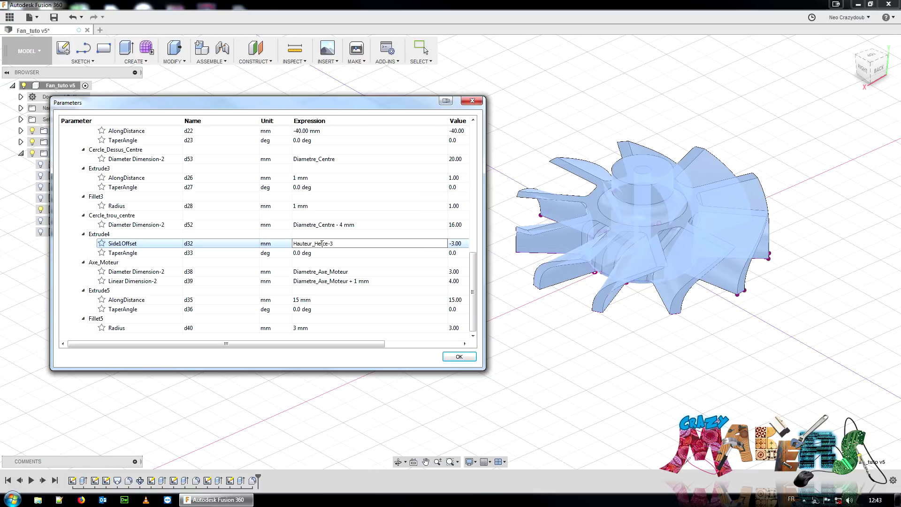
key(Return)
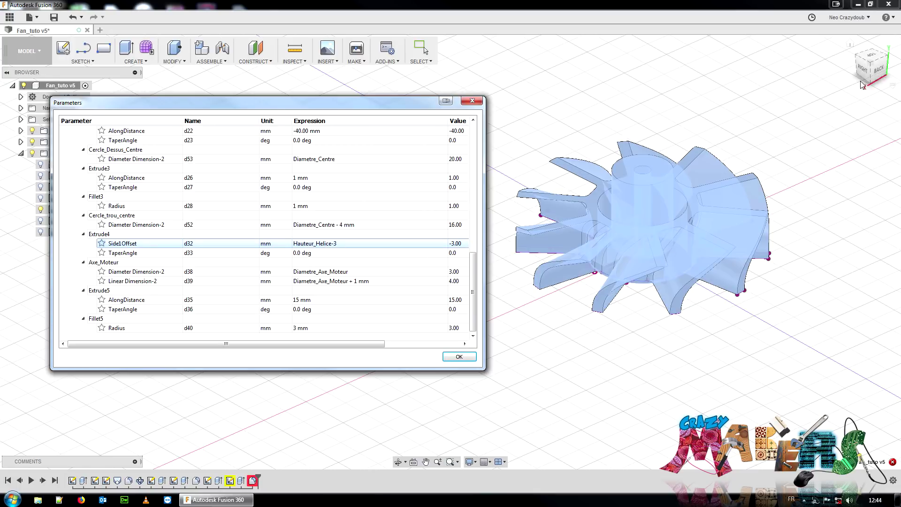
mouse_move(871, 68)
mouse_down()
mouse_move(871, 102)
mouse_move(863, 75)
mouse_up()
click(339, 244)
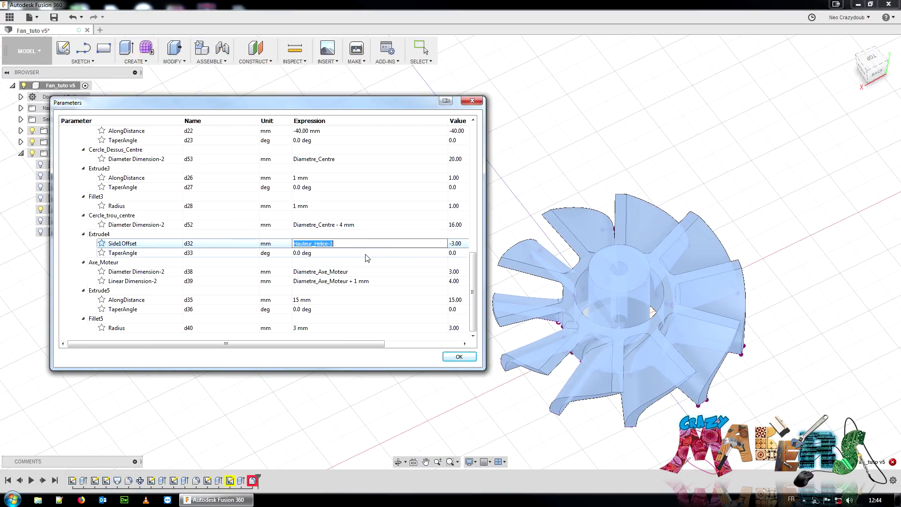
click(459, 356)
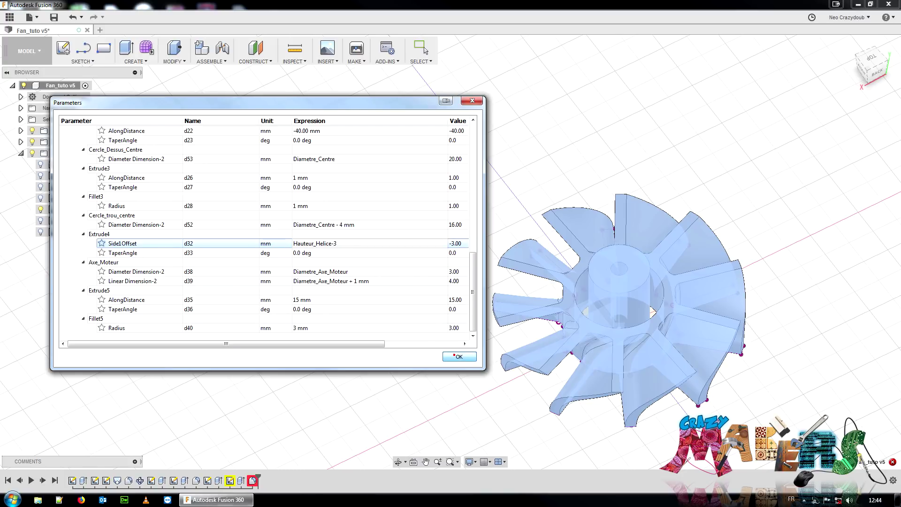
Edit the Extrude4 cut of the centre hole, changing its extent to Distance with a value of -8 mm
right_click(219, 483)
click(251, 389)
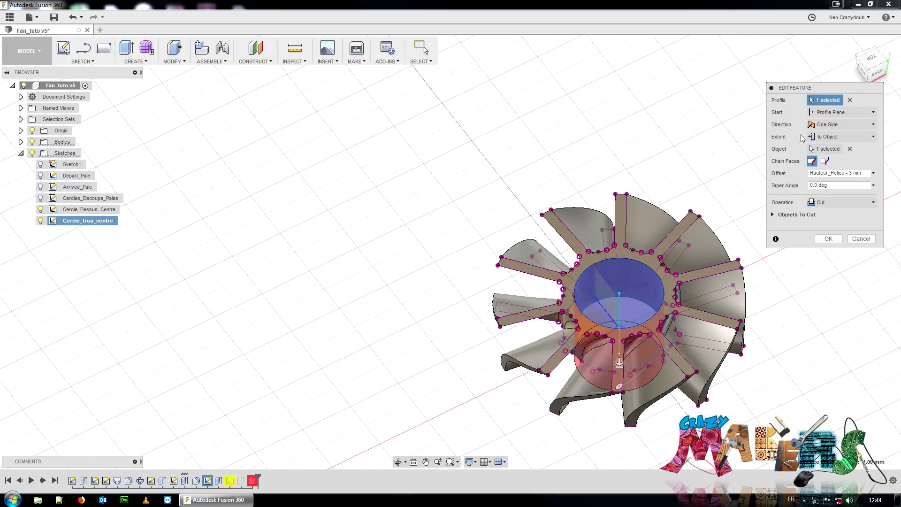
click(840, 137)
click(829, 149)
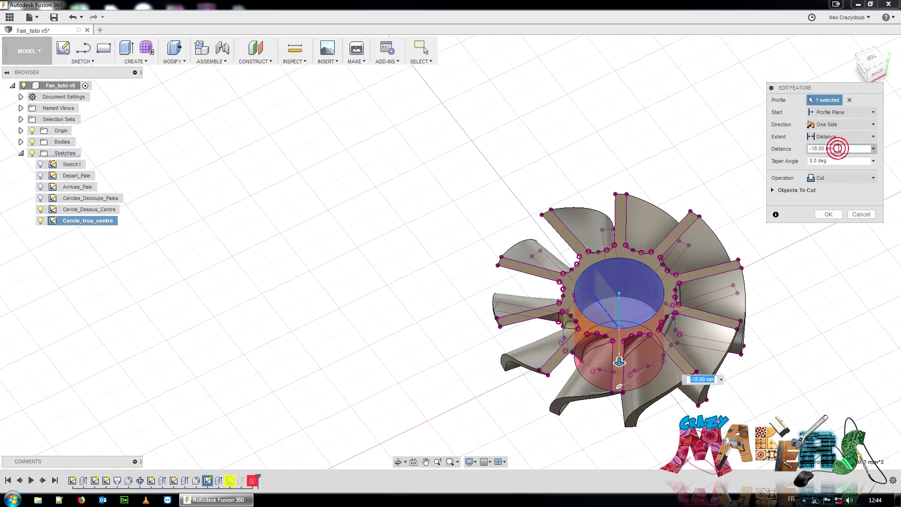
double_click(819, 148)
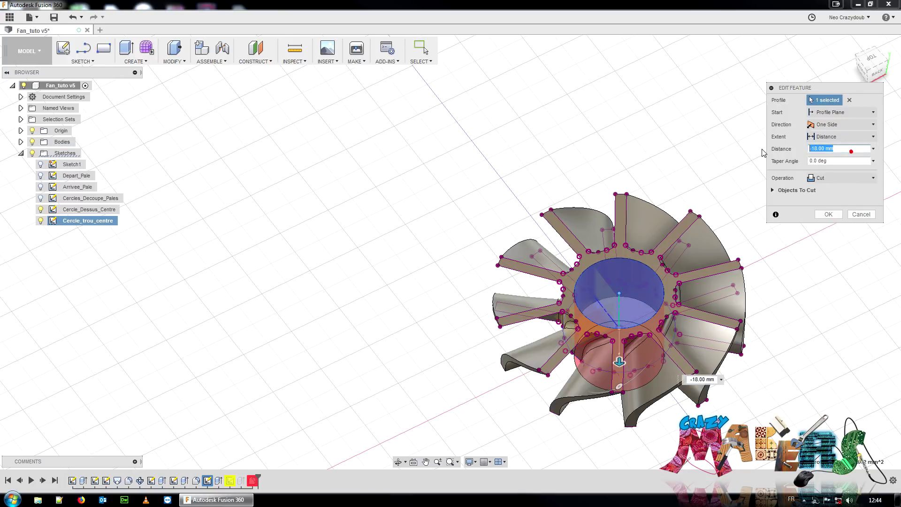
text(8)
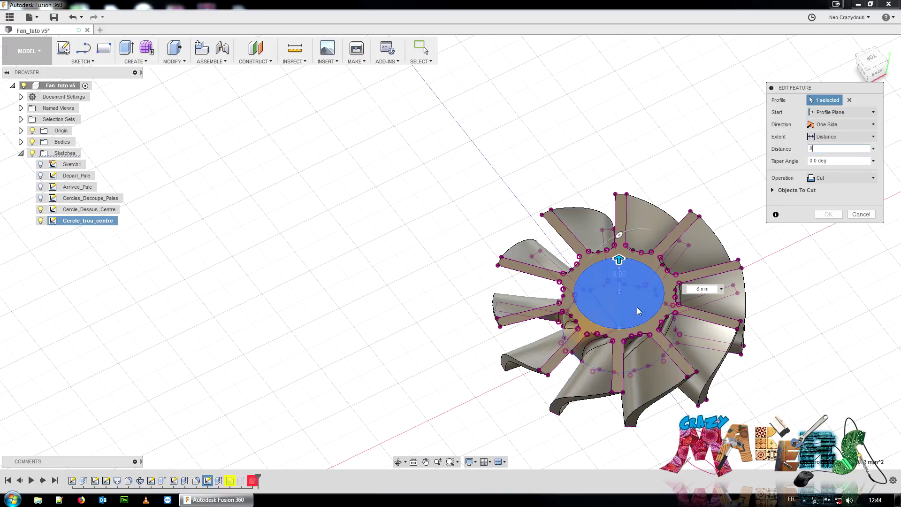
drag(619, 258, 620, 273)
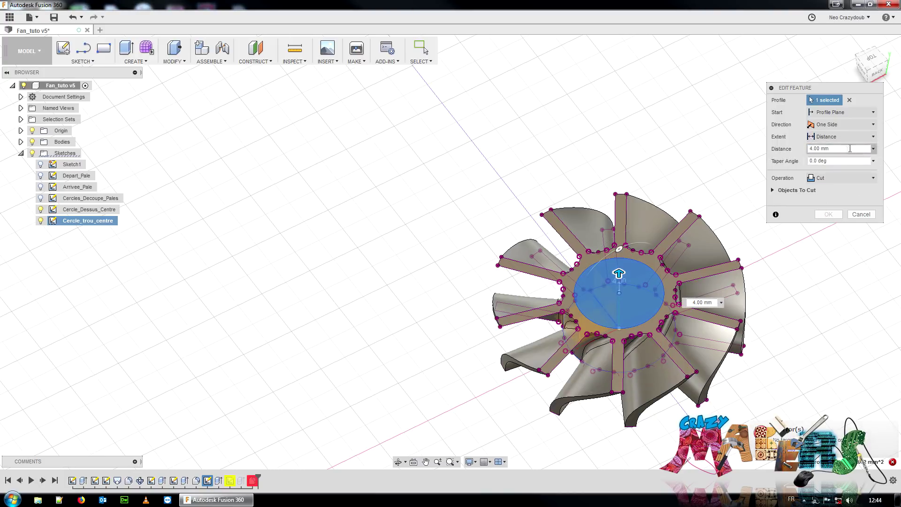
text(-8)
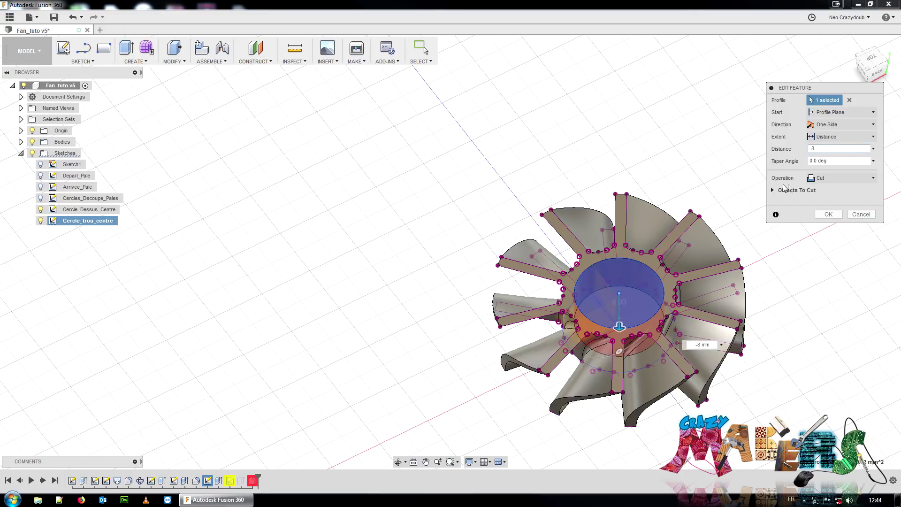
click(828, 215)
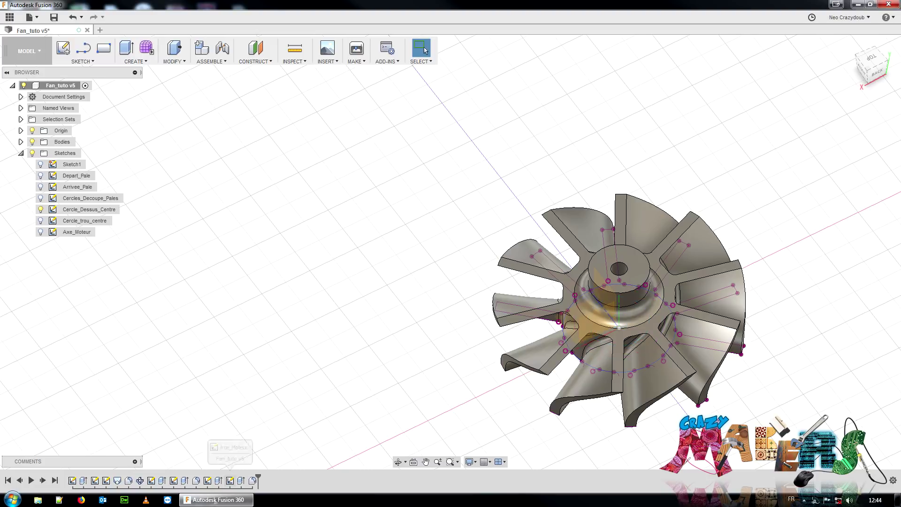
Reopen the parameter list and set the AlongDistance d56 of Extrude4 to -Hauteur_Helice+2
click(174, 61)
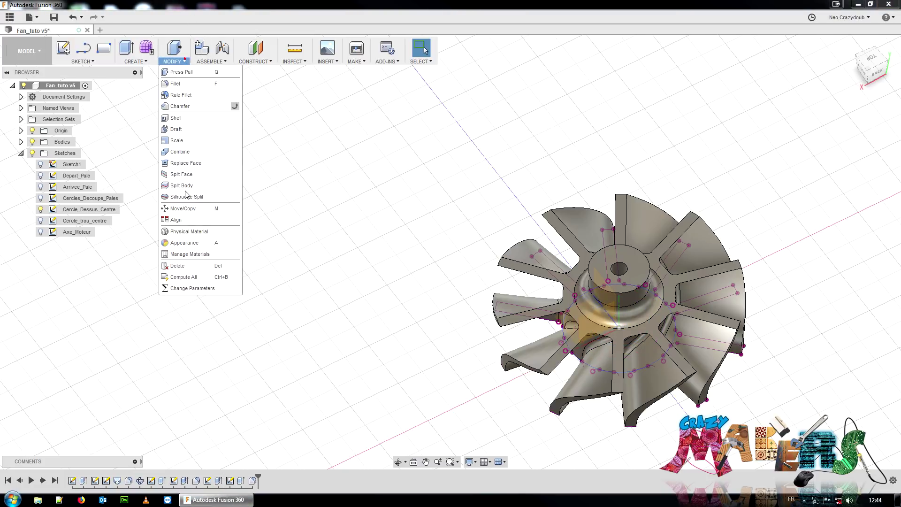
click(187, 288)
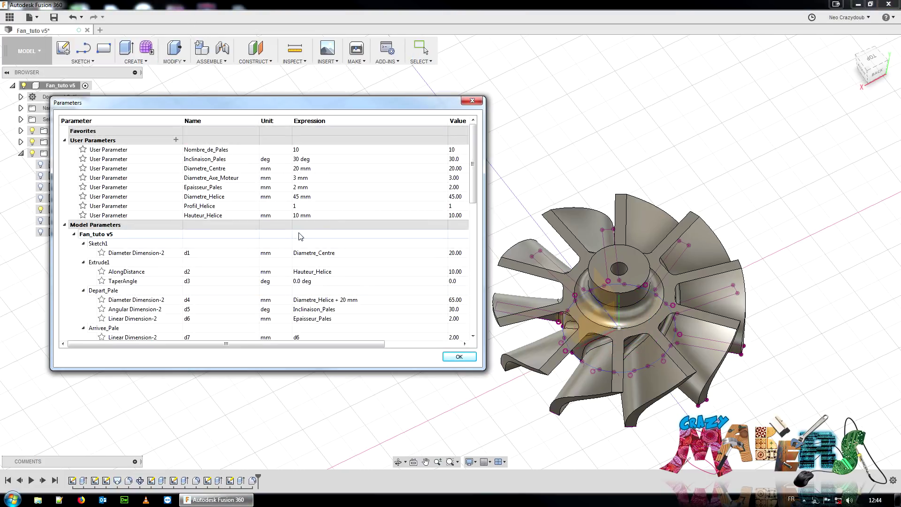
scroll(322, 277, down, 3)
scroll(322, 278, down, 6)
click(349, 299)
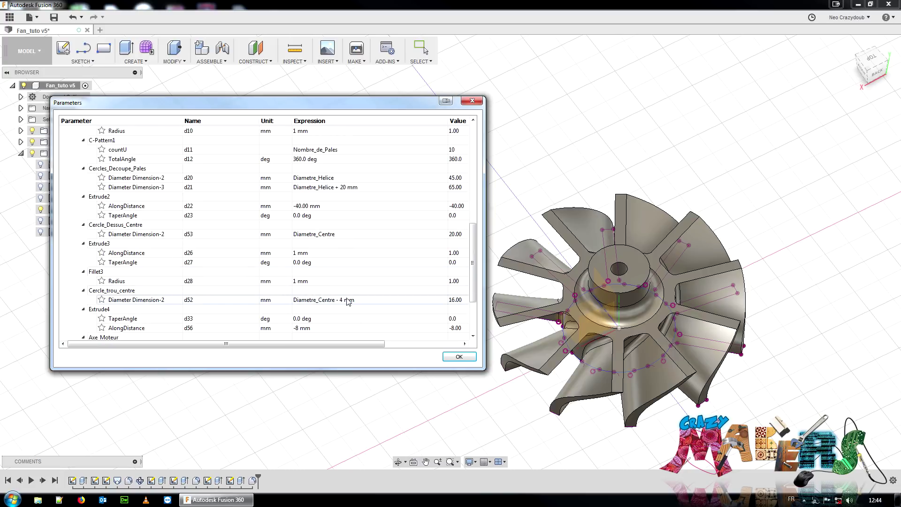
double_click(346, 299)
drag(351, 298, 267, 300)
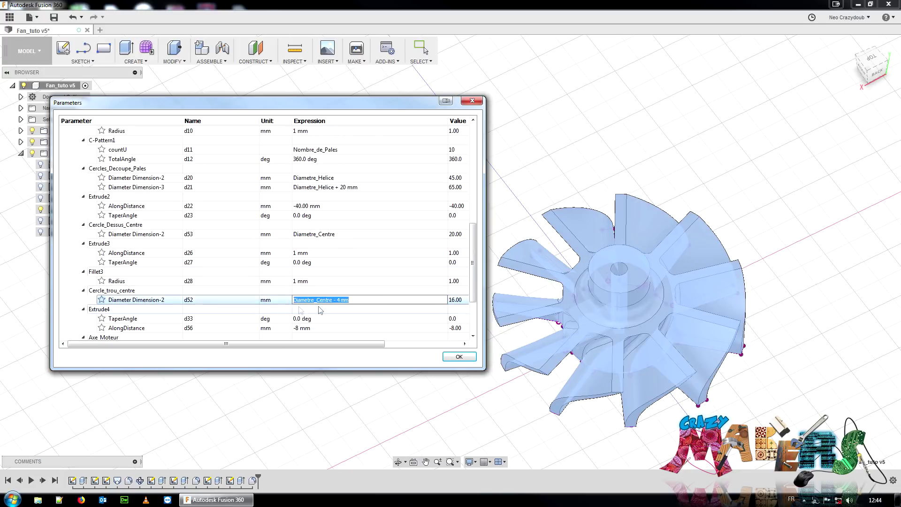
click(330, 318)
click(330, 328)
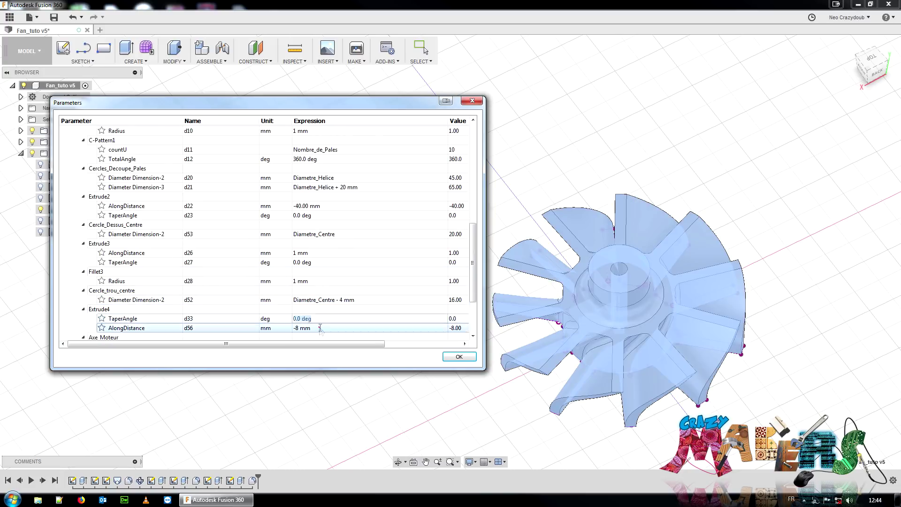
text(Hauteur_Helice-2)
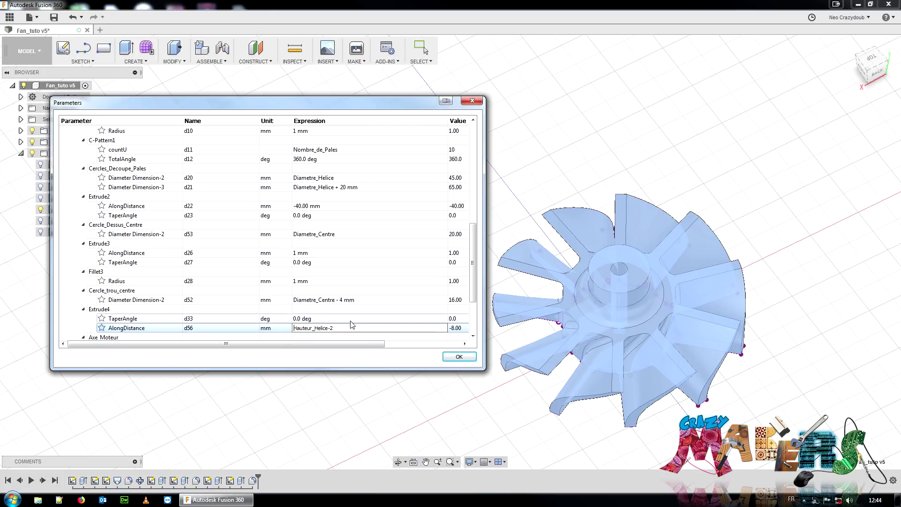
text(-)
key(BackSpace)
key(BackSpace)
text(+)
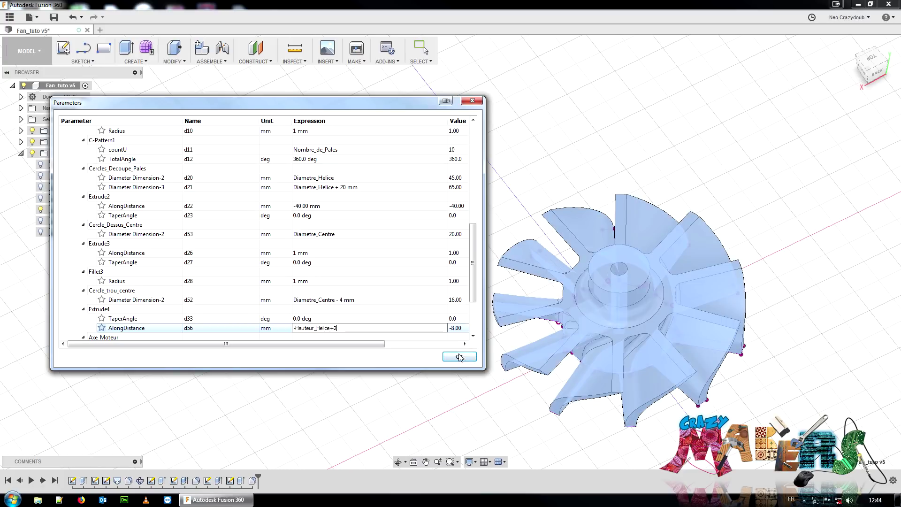
key(Return)
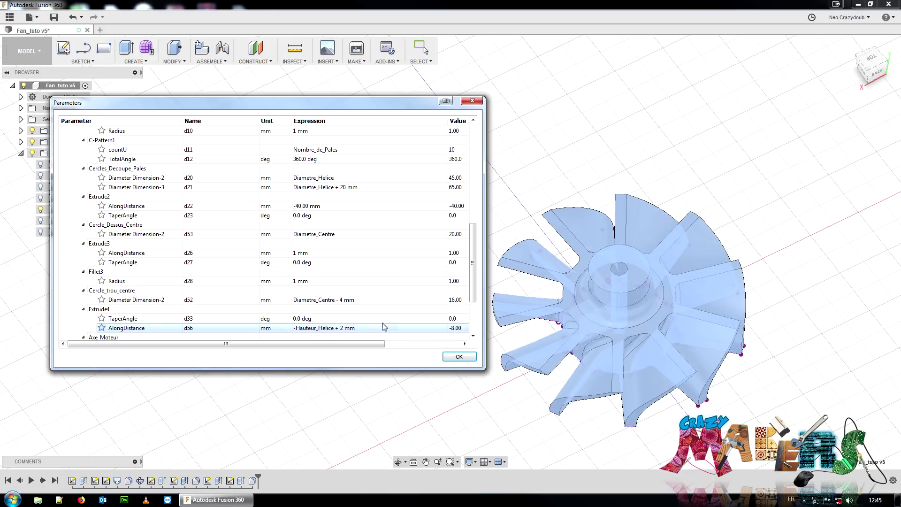
Close the parameter list and examine the Axe_Moteur sketch and the Extrude5 feature to identify the motor shaft's extrusion
scroll(315, 271, down, 1)
scroll(315, 271, down, 2)
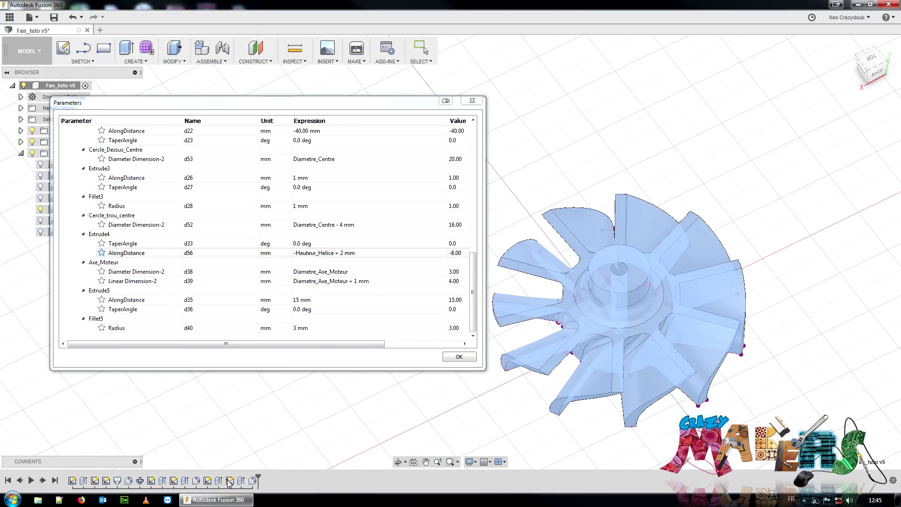
click(454, 358)
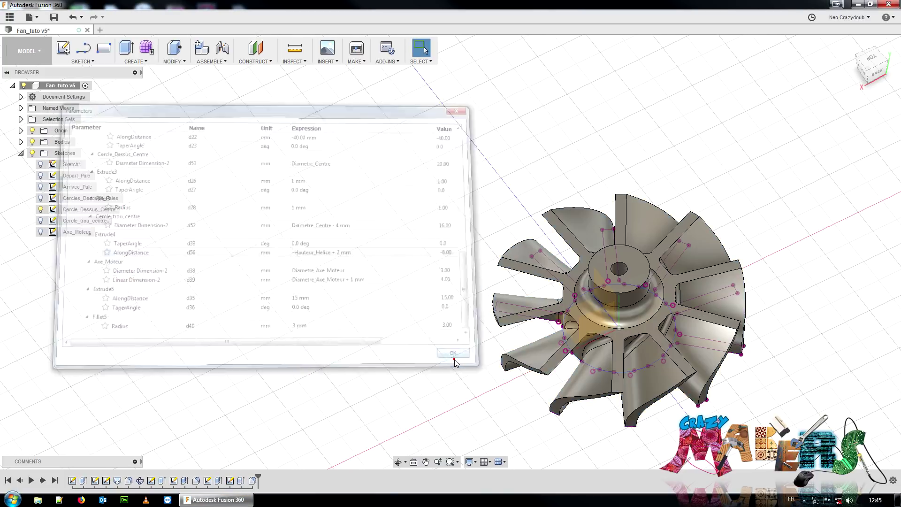
right_click(230, 480)
click(259, 383)
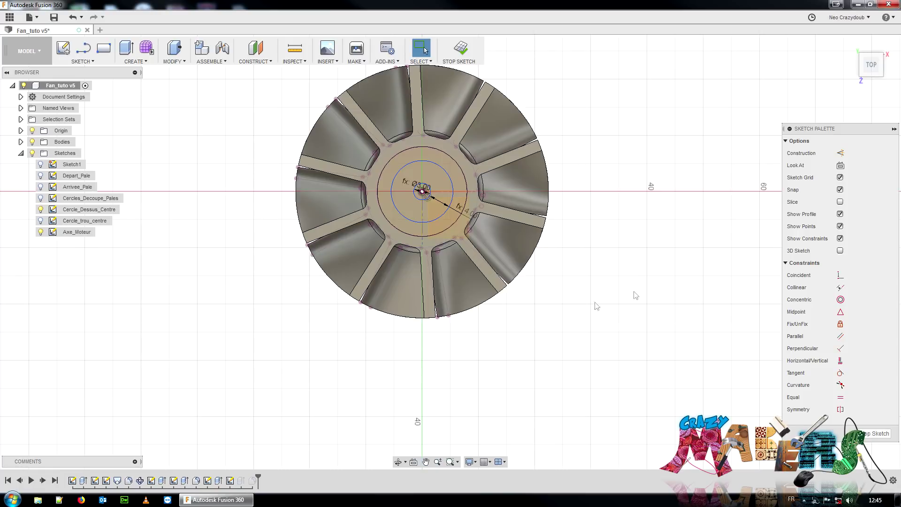
drag(872, 55, 871, 40)
click(874, 431)
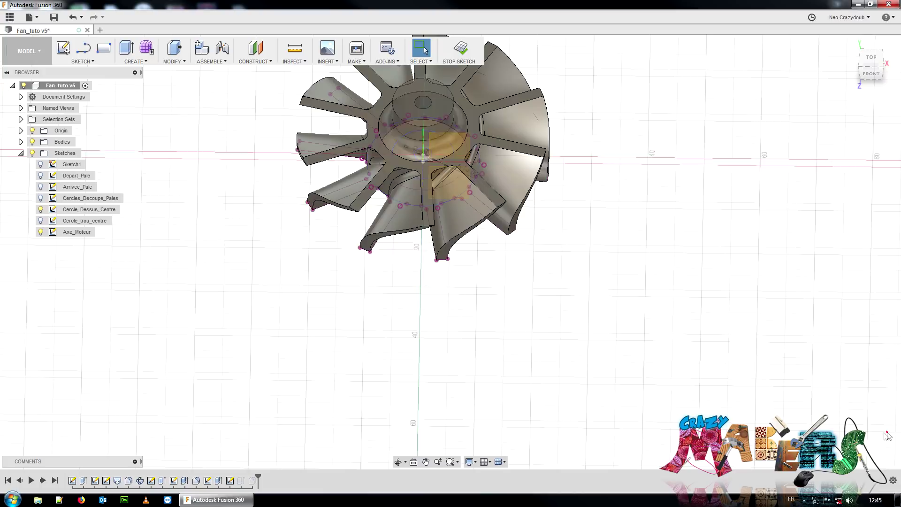
click(240, 480)
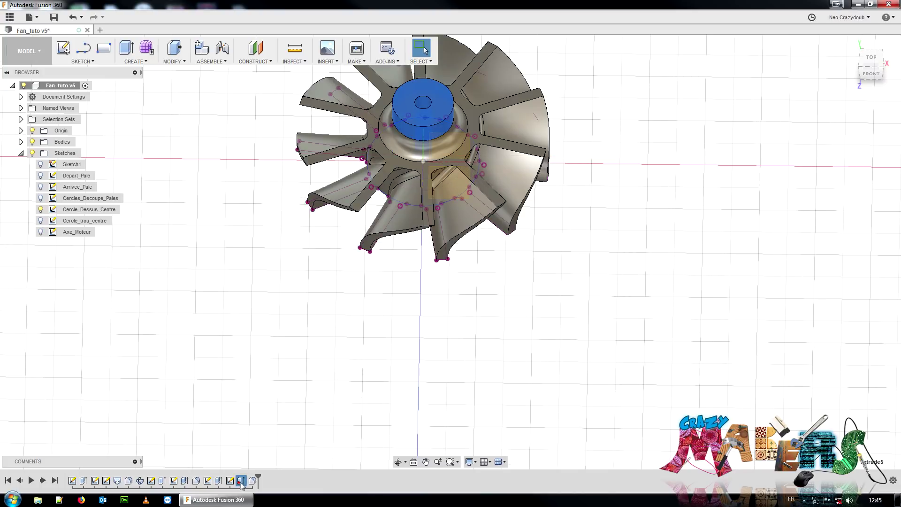
Reopen the parameter list, set the AlongDistance d35 of Extrude5 to Hauteur_Helice-2 and close the list
click(174, 54)
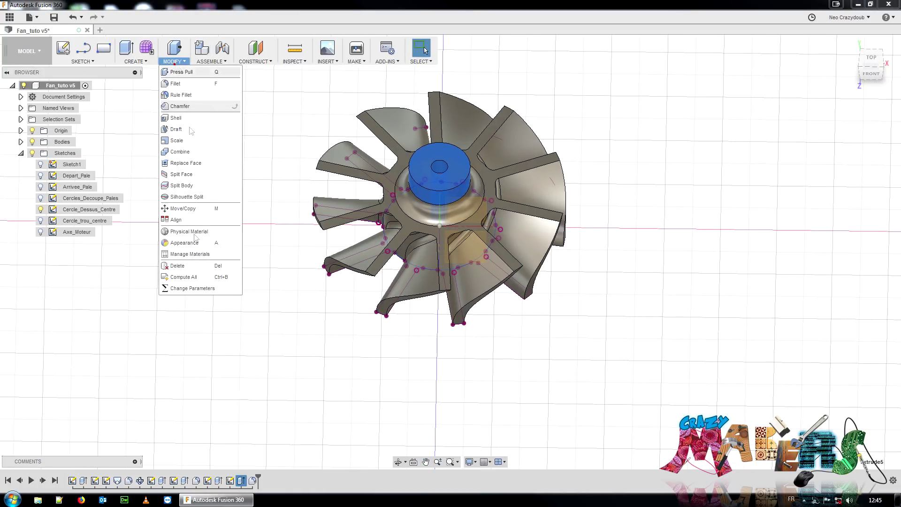
click(197, 289)
scroll(196, 310, down, 6)
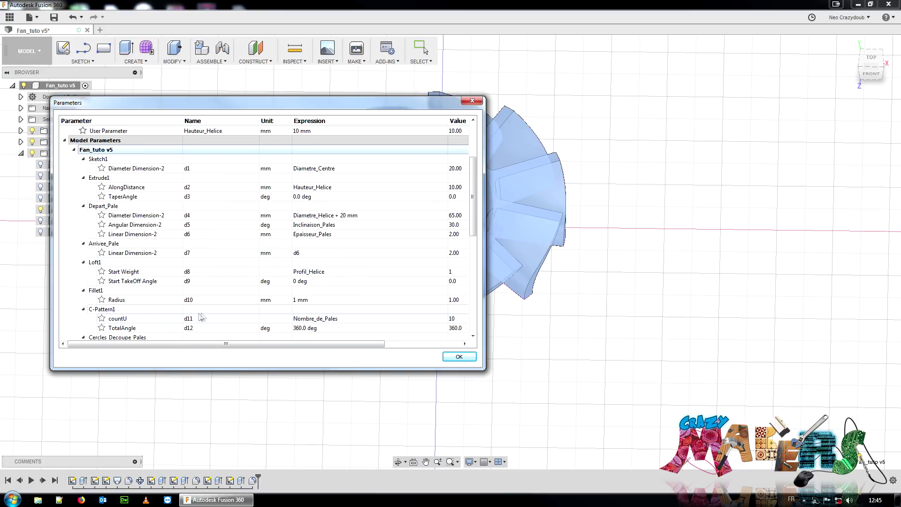
scroll(196, 323, down, 4)
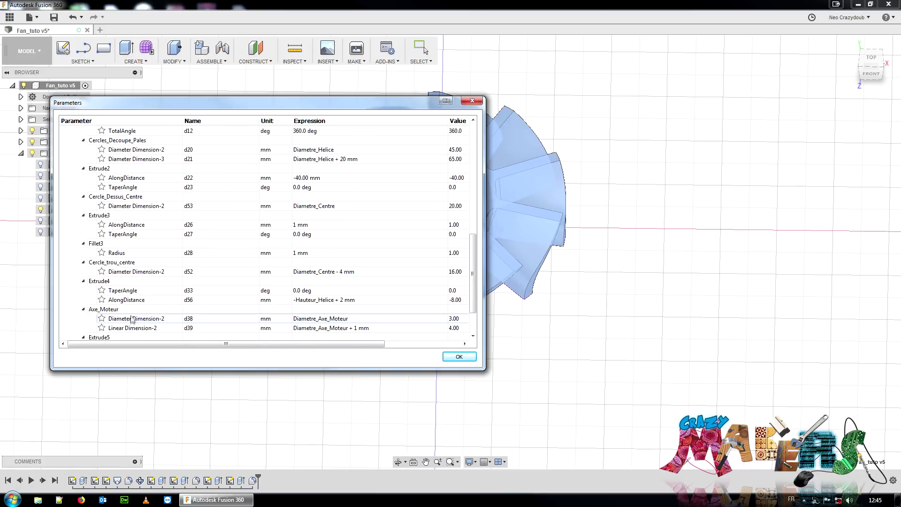
scroll(326, 332, down, 1)
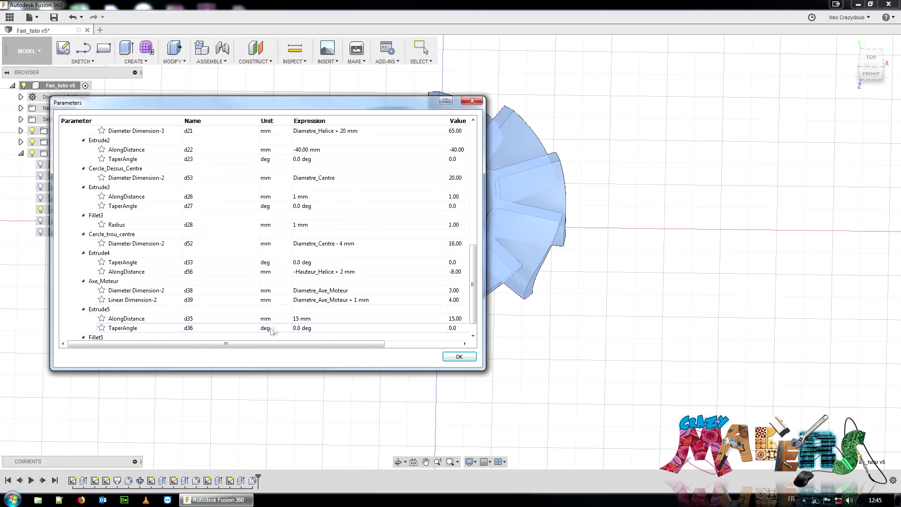
double_click(318, 322)
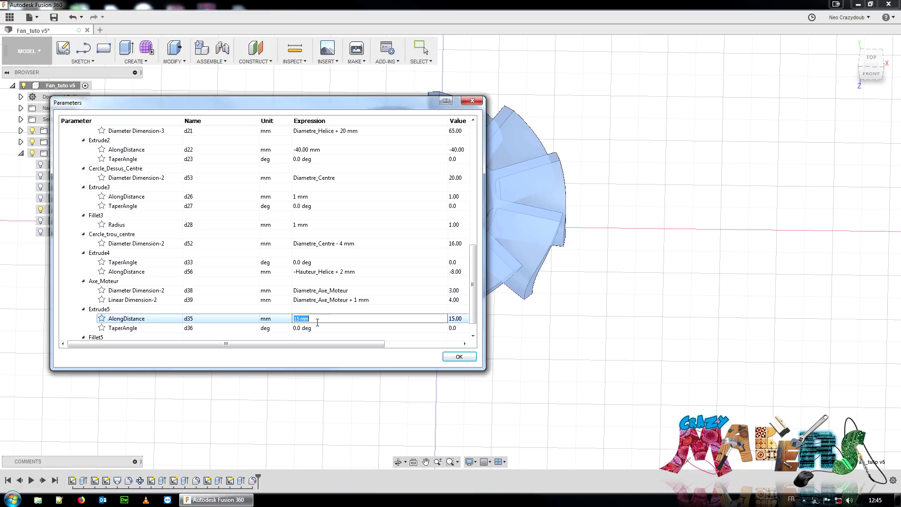
text(Hauteur_Helice)
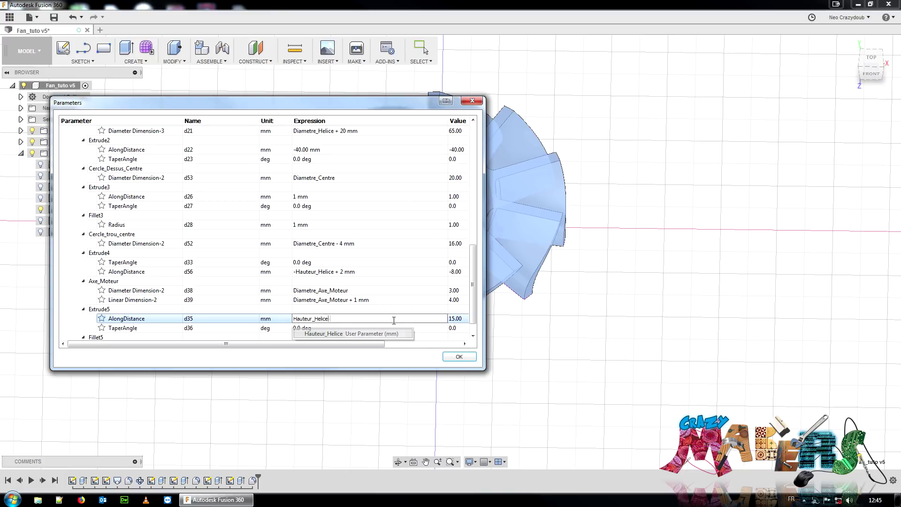
text(-2)
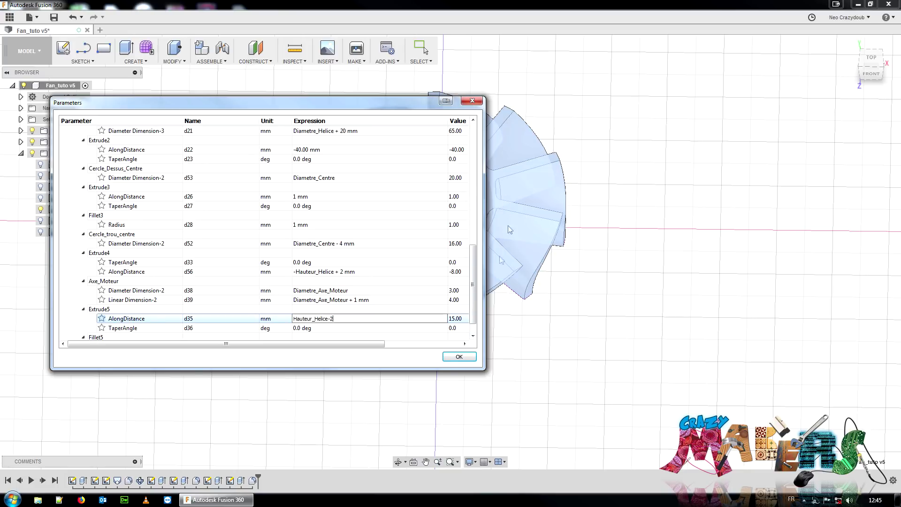
click(465, 358)
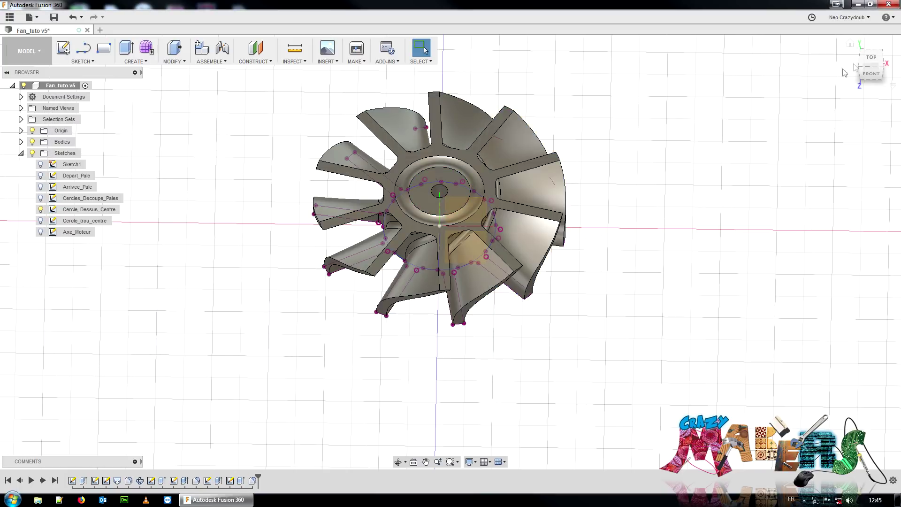
Edit the Fillet5 feature around the hub's centre recess, setting its radius to 1.2 mm
mouse_move(872, 66)
mouse_down()
mouse_move(868, 84)
mouse_move(868, 72)
mouse_up()
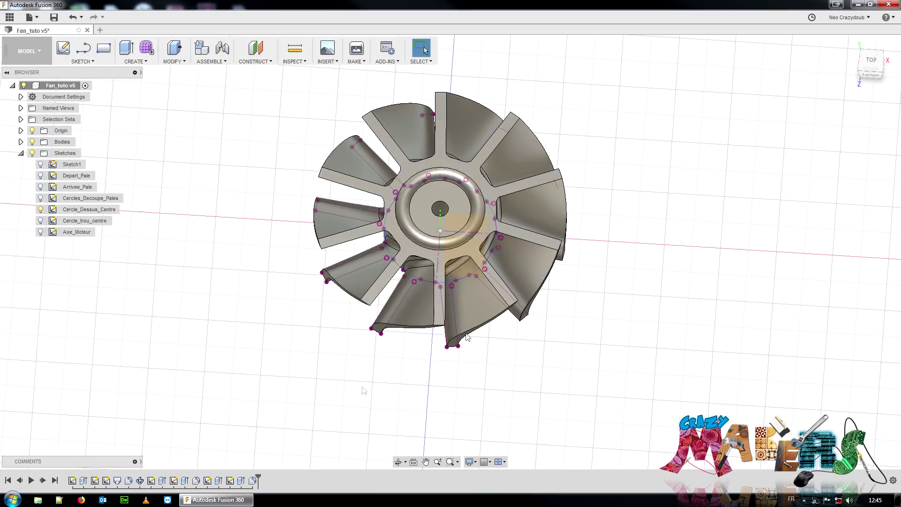
right_click(253, 479)
click(282, 398)
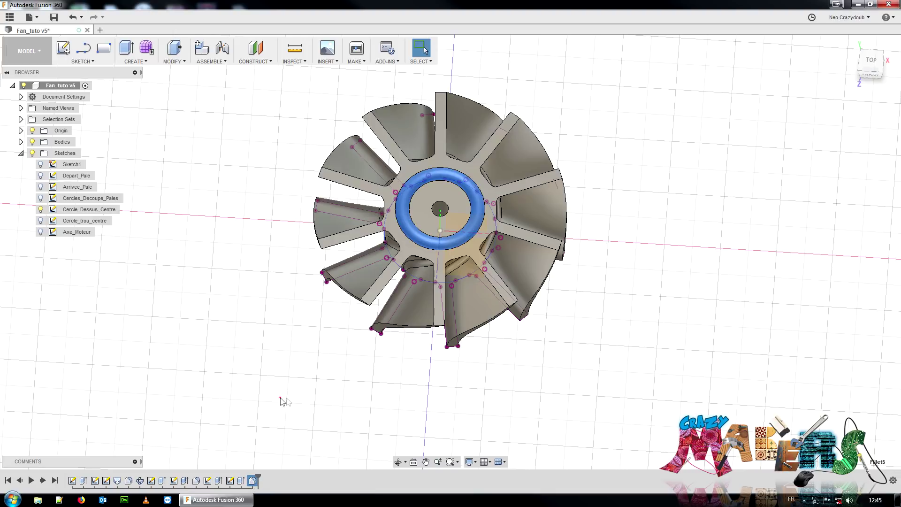
click(841, 136)
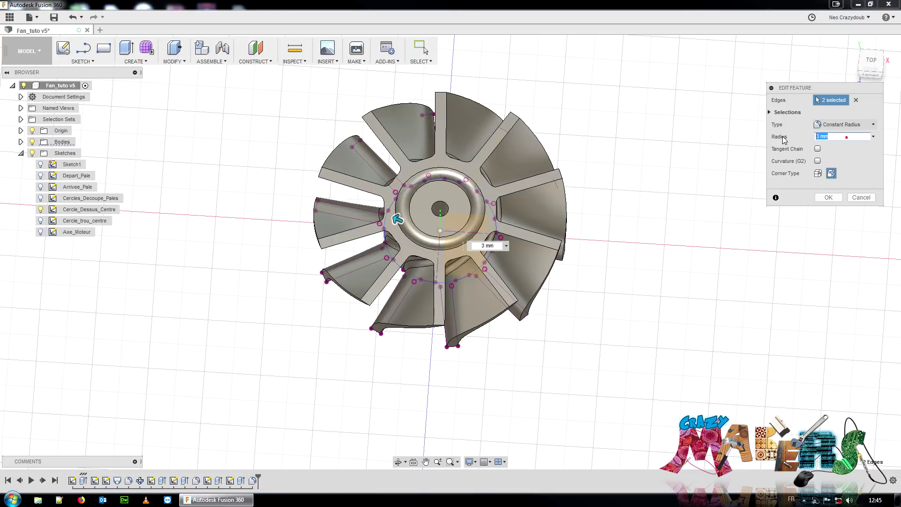
text(1)
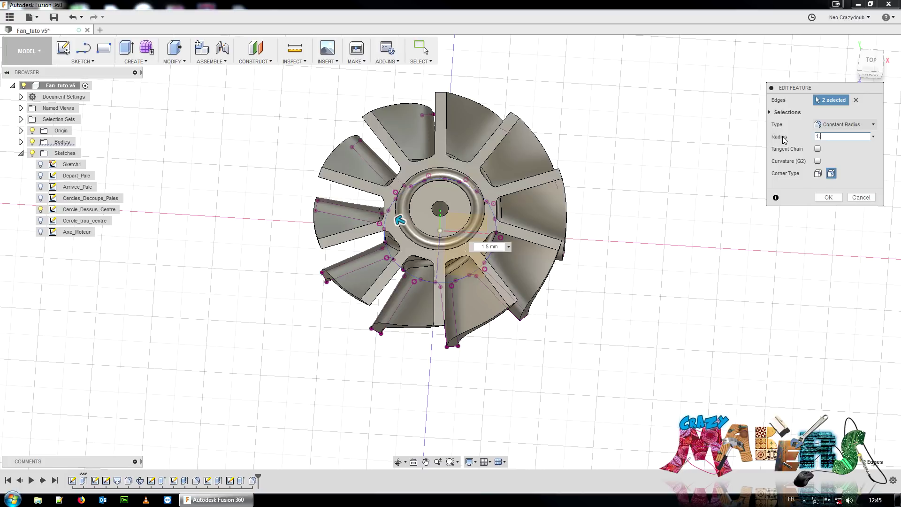
text(.3)
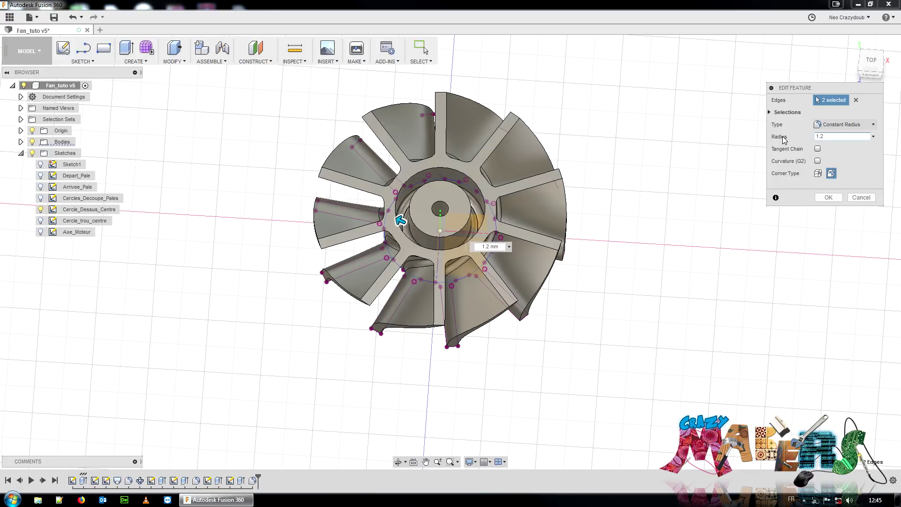
click(827, 197)
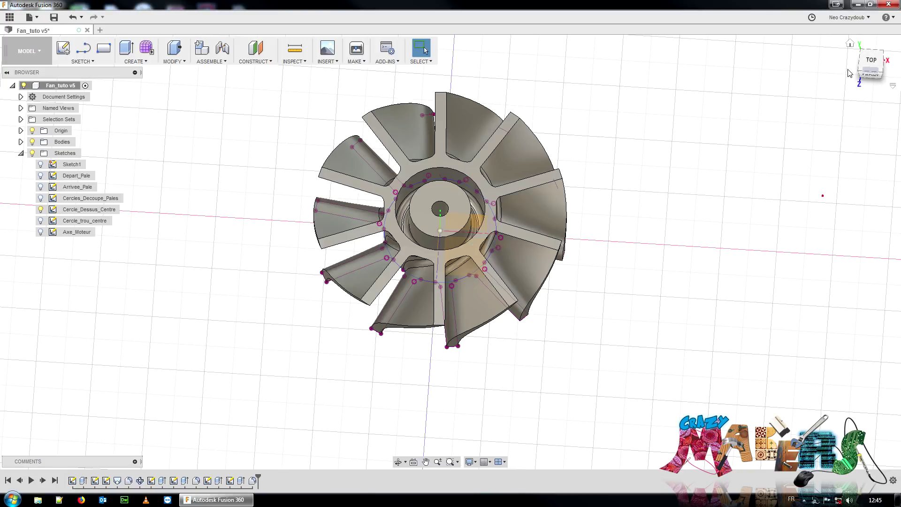
click(872, 65)
mouse_move(873, 68)
mouse_down()
mouse_move(870, 43)
mouse_move(874, 65)
mouse_up()
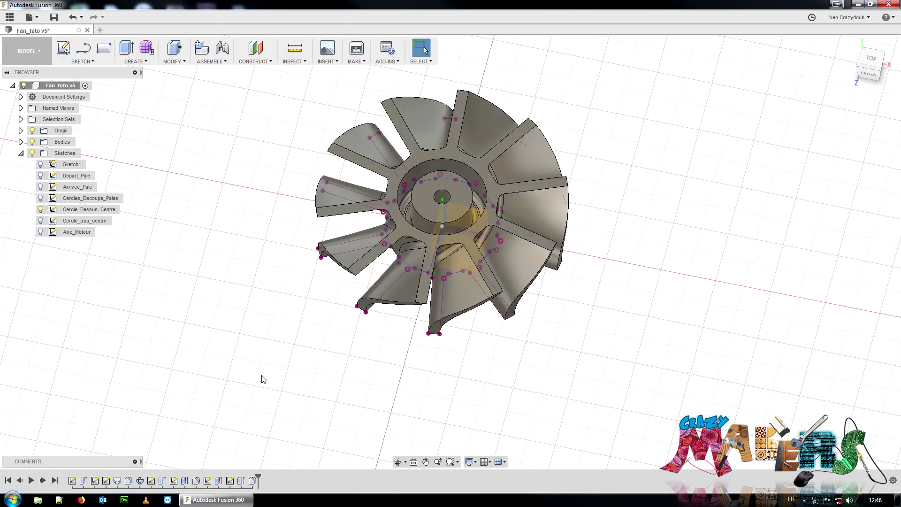
Reopen the parameter list beside the fan and set Inclinaison_Pales to 35 deg and Nombre_de_Pales to 8
click(174, 52)
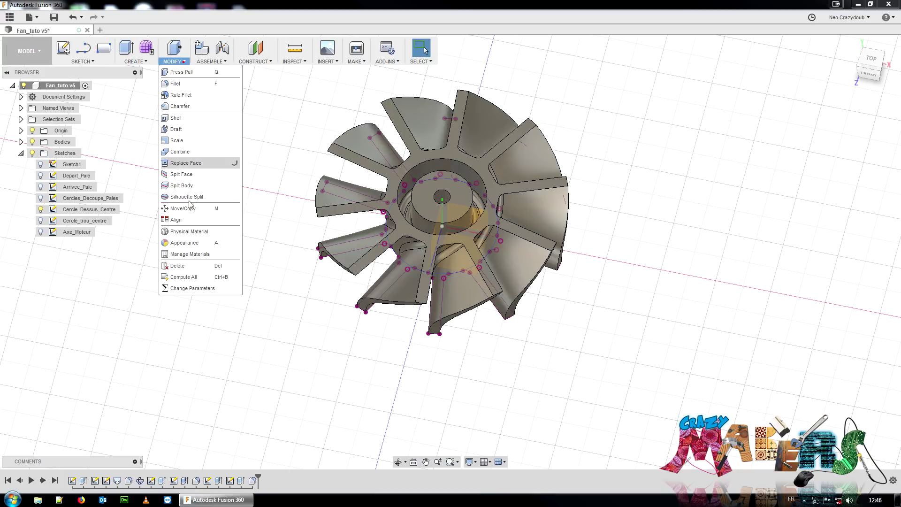
click(187, 288)
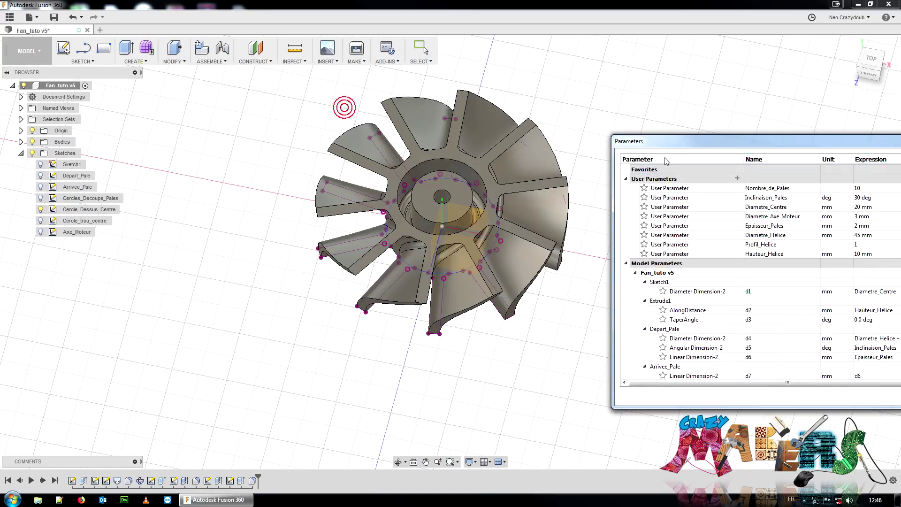
drag(341, 101, 217, 229)
middle_drag(216, 228, 270, 257)
drag(779, 141, 655, 109)
click(868, 73)
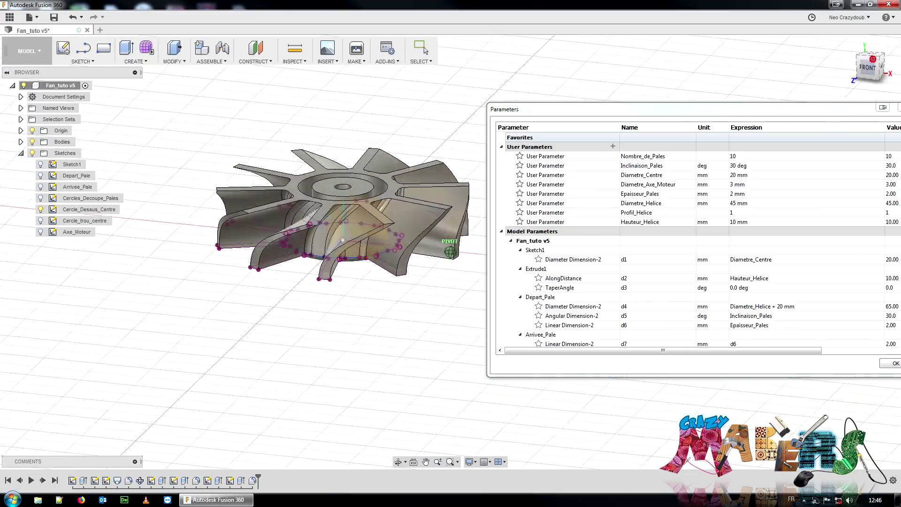
mouse_move(868, 61)
mouse_down()
mouse_move(861, 43)
mouse_move(872, 96)
mouse_move(871, 74)
mouse_up()
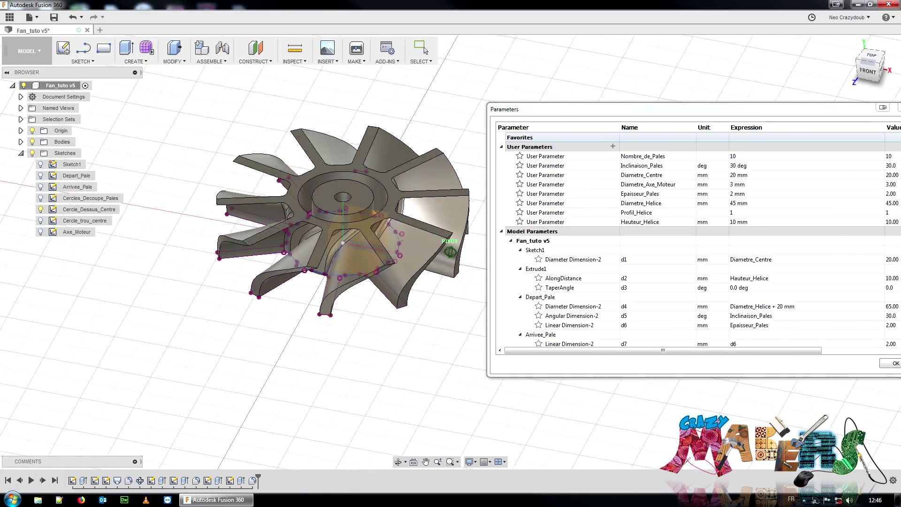
click(763, 167)
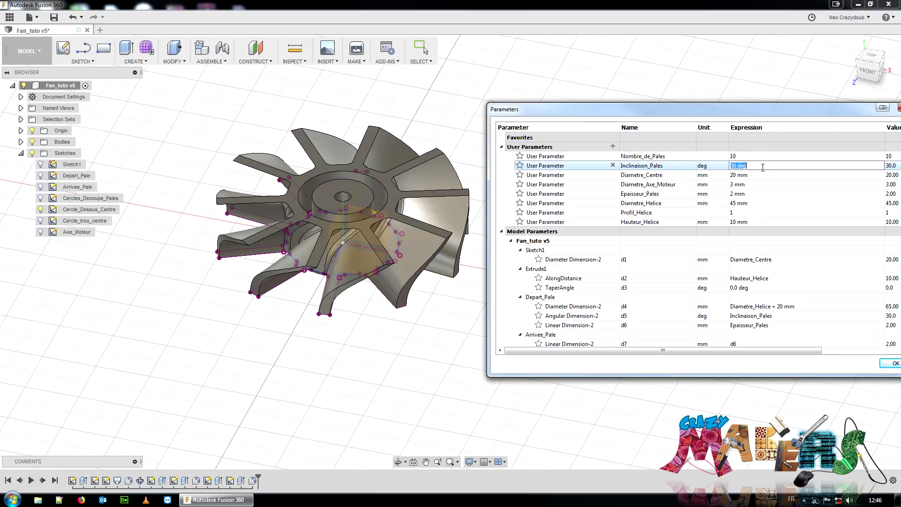
text(35)
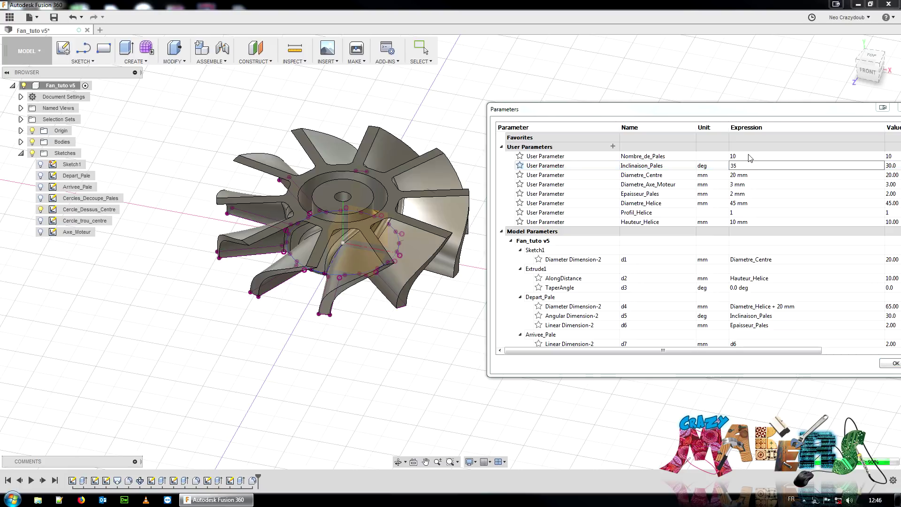
click(750, 156)
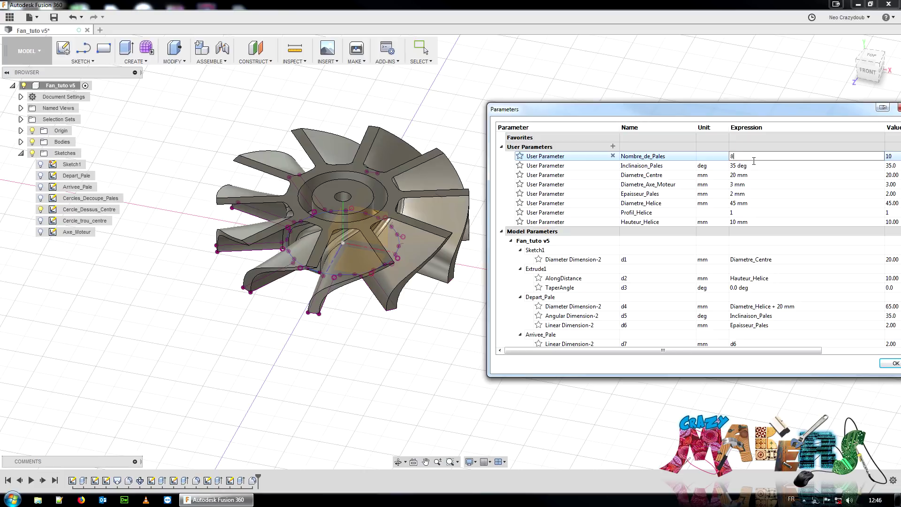
key(Return)
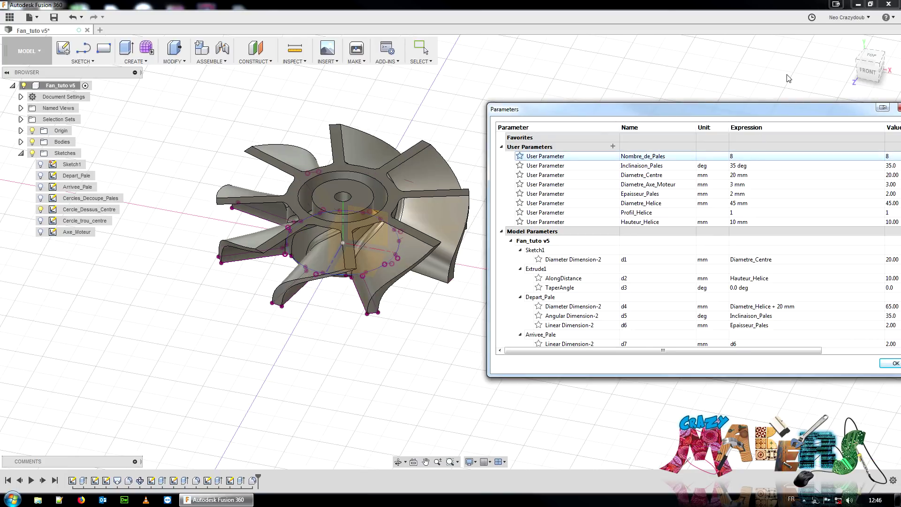
Set Diametre_Axe_Moteur to 2 mm and Epaisseur_Pales to 1 mm, and close the parameter list
double_click(764, 175)
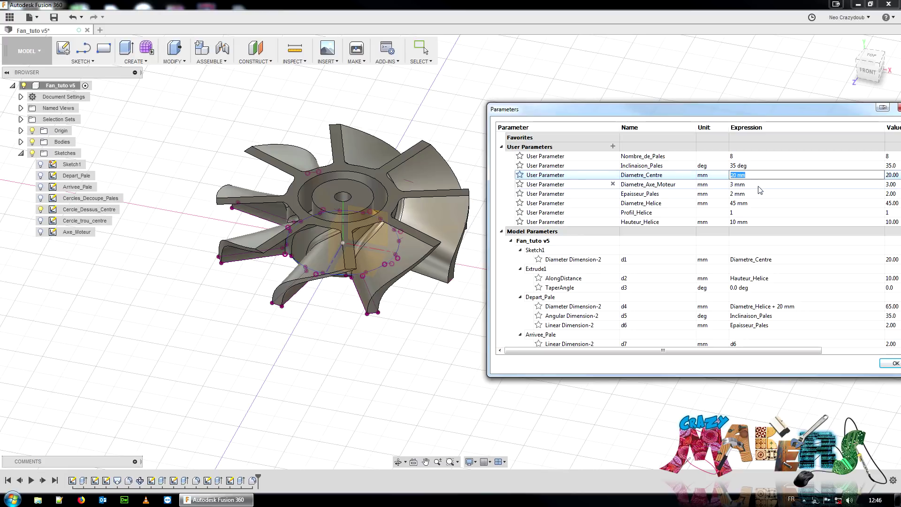
click(759, 188)
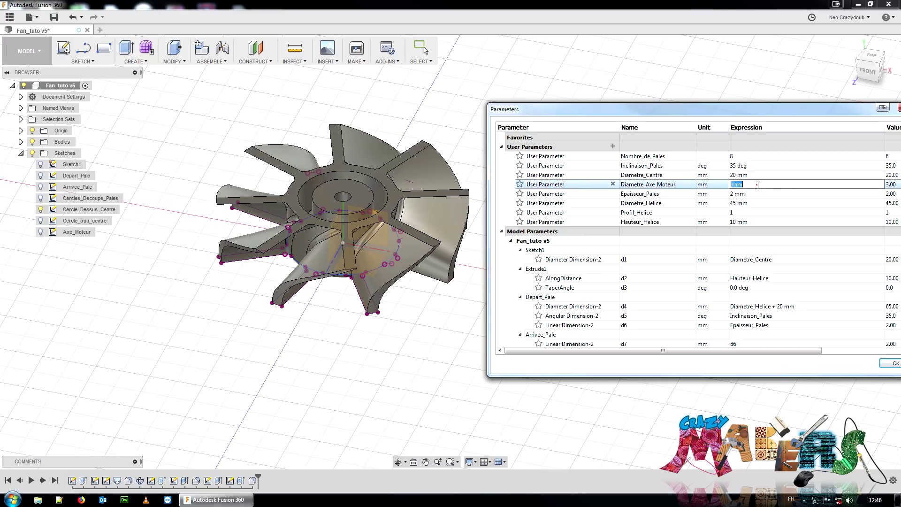
click(758, 189)
text(2)
key(Return)
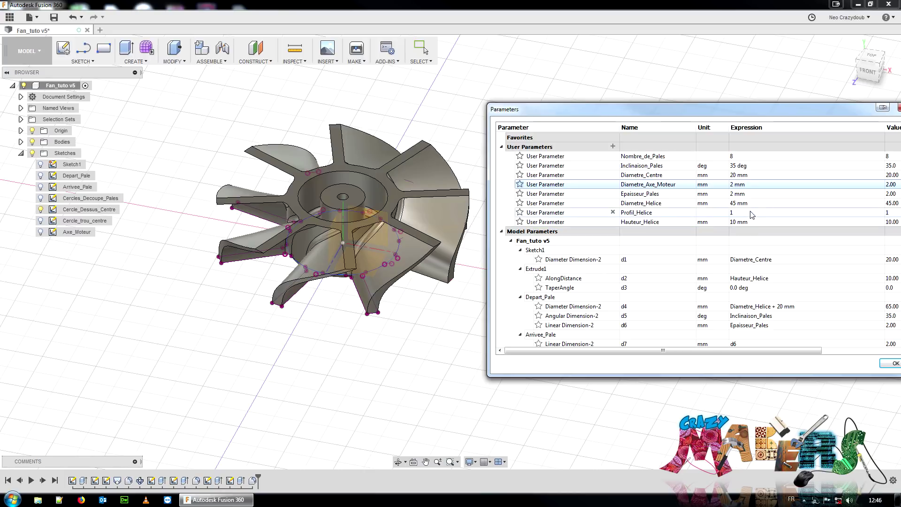
click(757, 194)
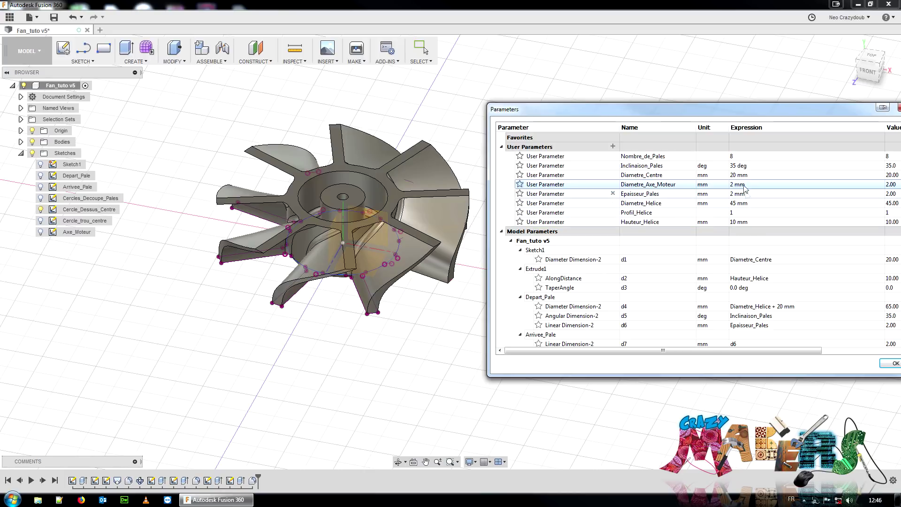
click(757, 194)
double_click(756, 195)
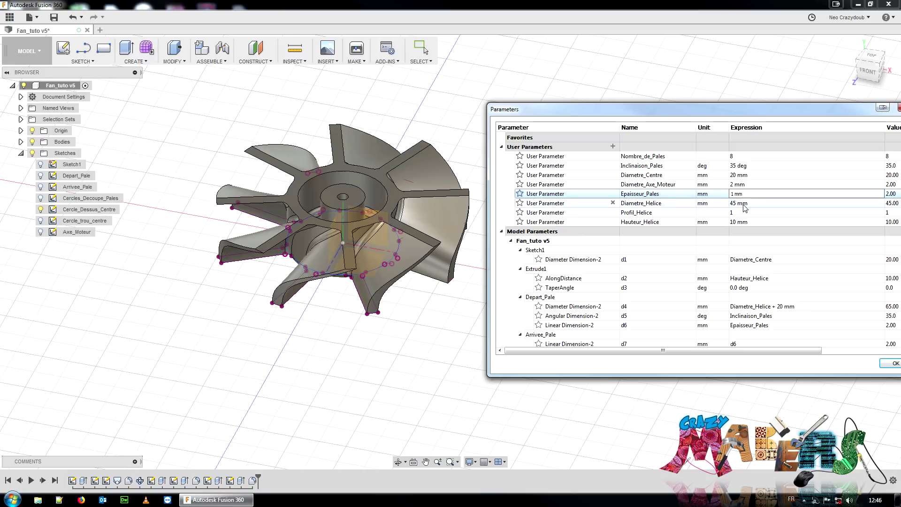
key(Return)
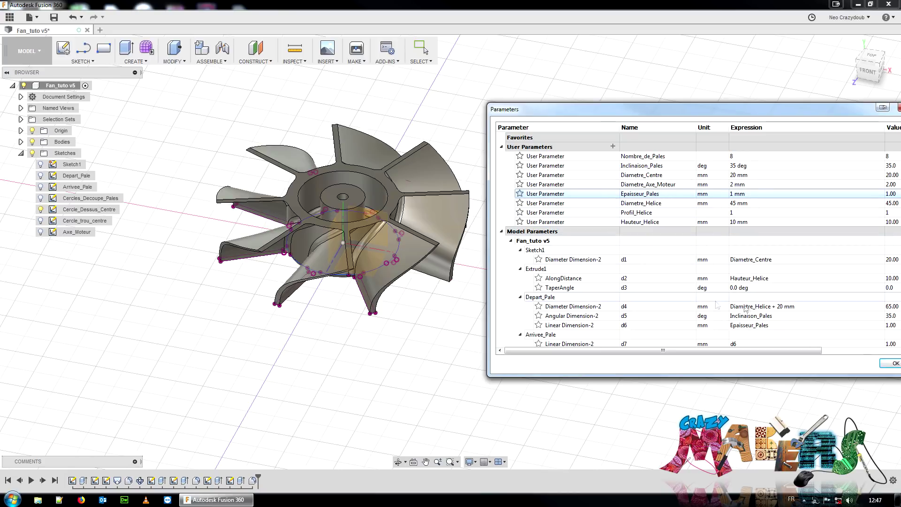
click(894, 363)
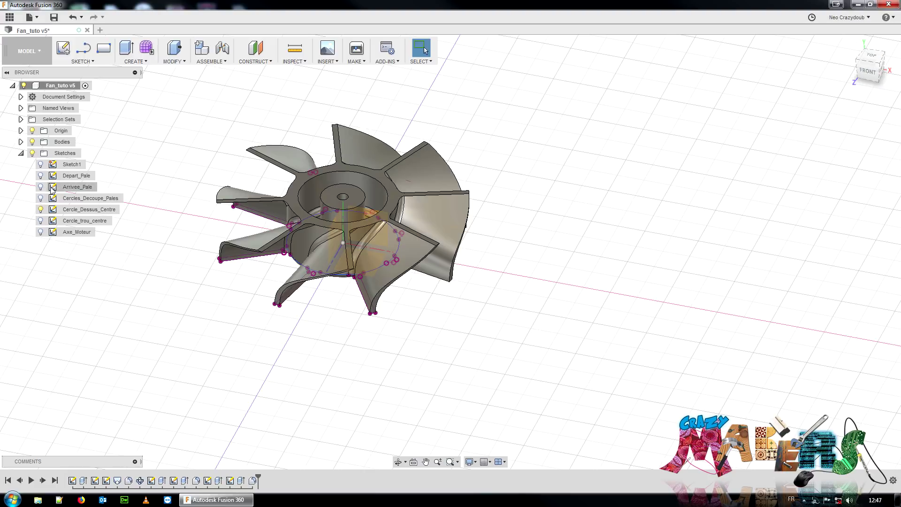
Hide the Cercle_Dessus_Centre sketch and view the fan from below
click(40, 209)
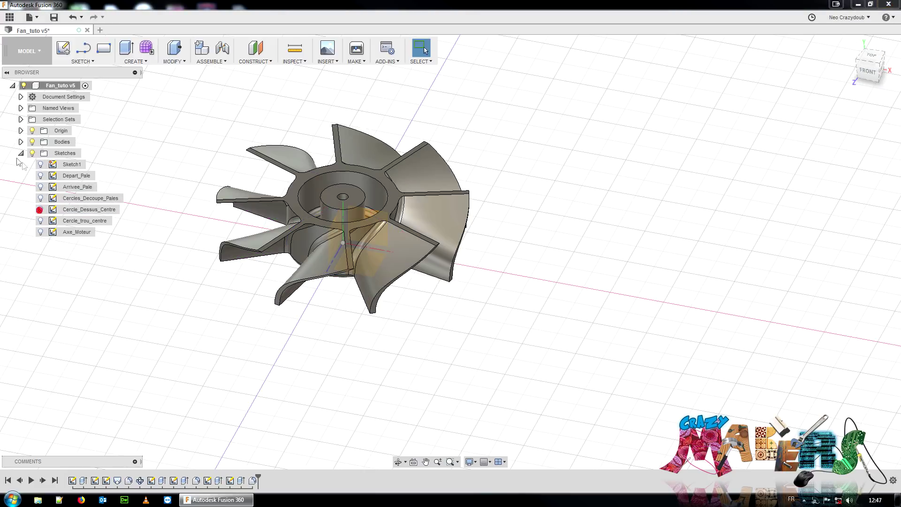
mouse_move(879, 99)
shift+middle_down()
mouse_move(869, 94)
mouse_move(636, 186)
shift+middle_up()
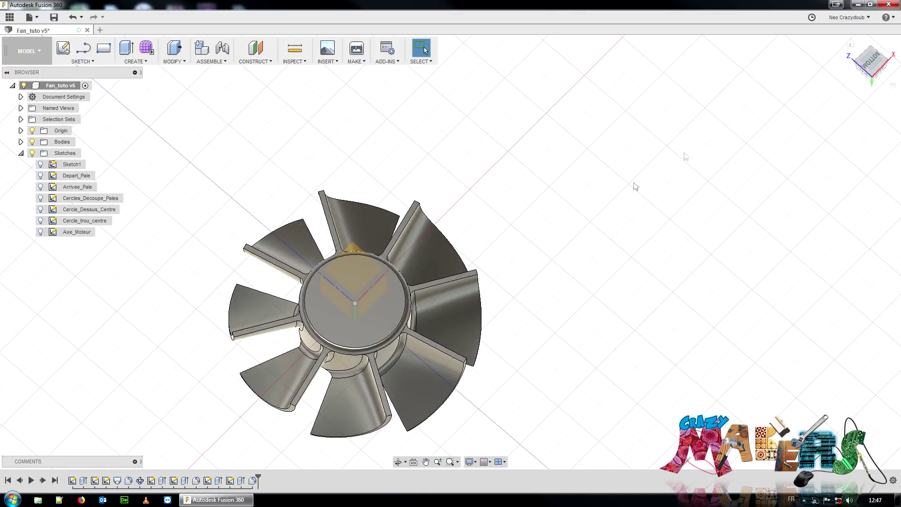
middle_drag(518, 284, 605, 204)
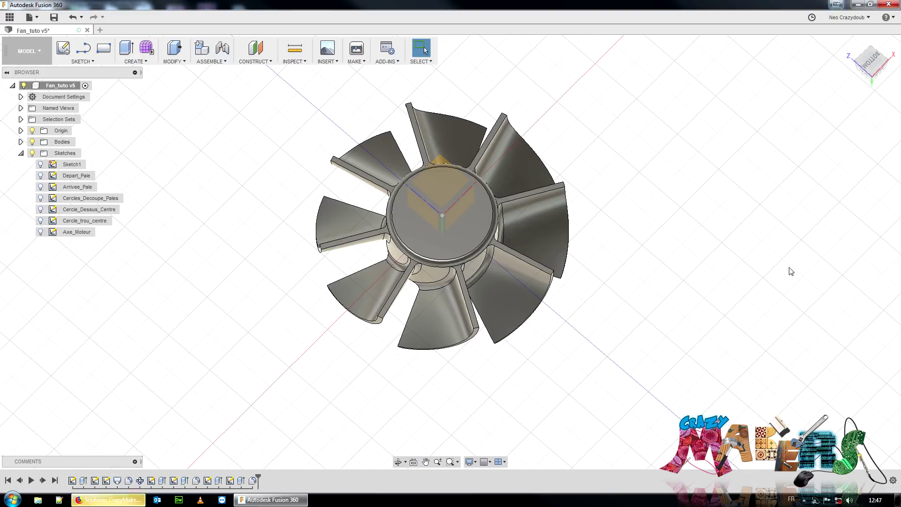
Switch to Firefox and look through the CrazyMakers support page down to its donation options
click(133, 503)
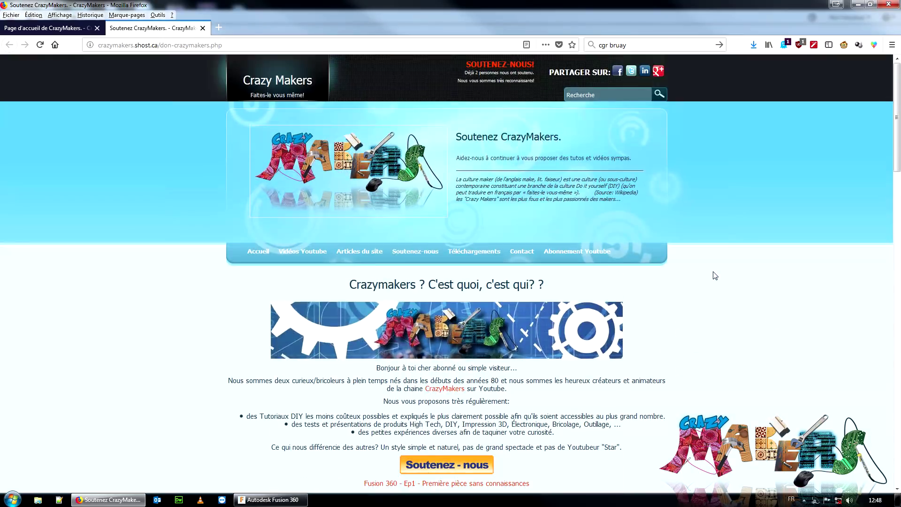
scroll(715, 275, down, 20)
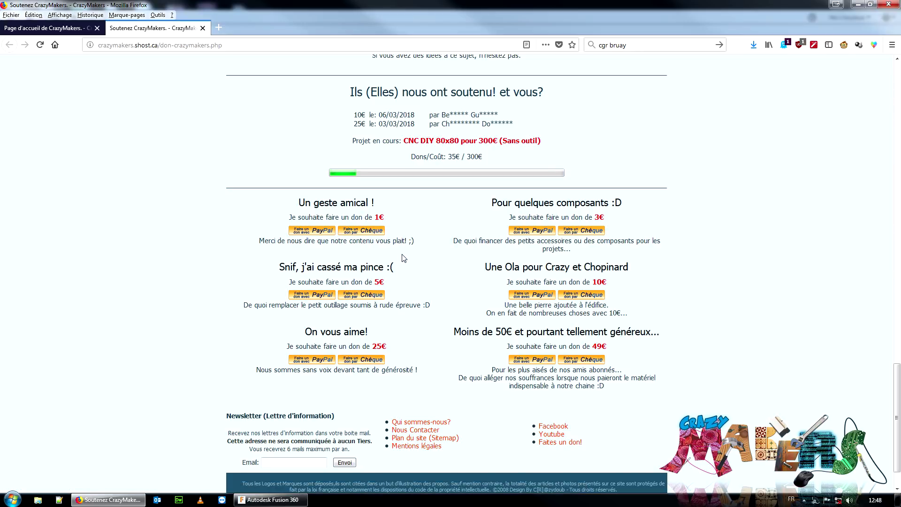
Review the CrazyMakers support page again from its header to the donation options, and return to the fan model in Fusion 360
scroll(413, 256, up, 12)
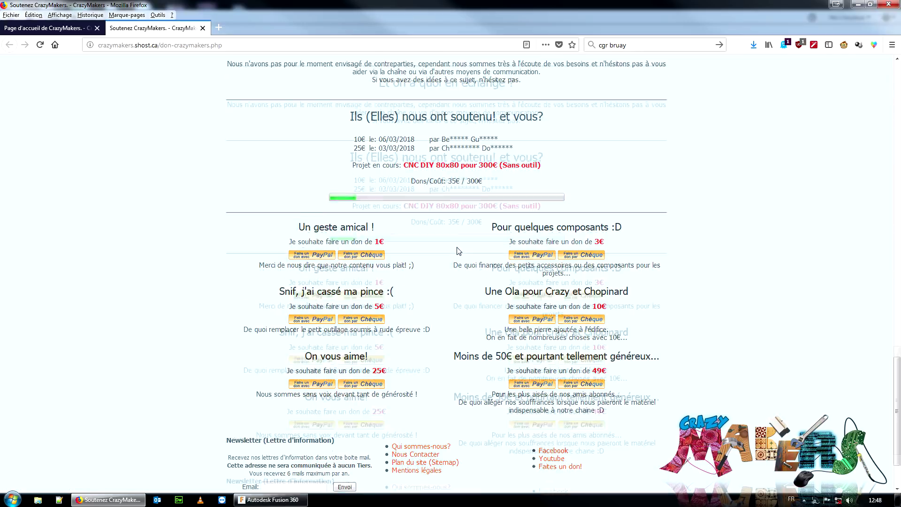
scroll(461, 252, up, 10)
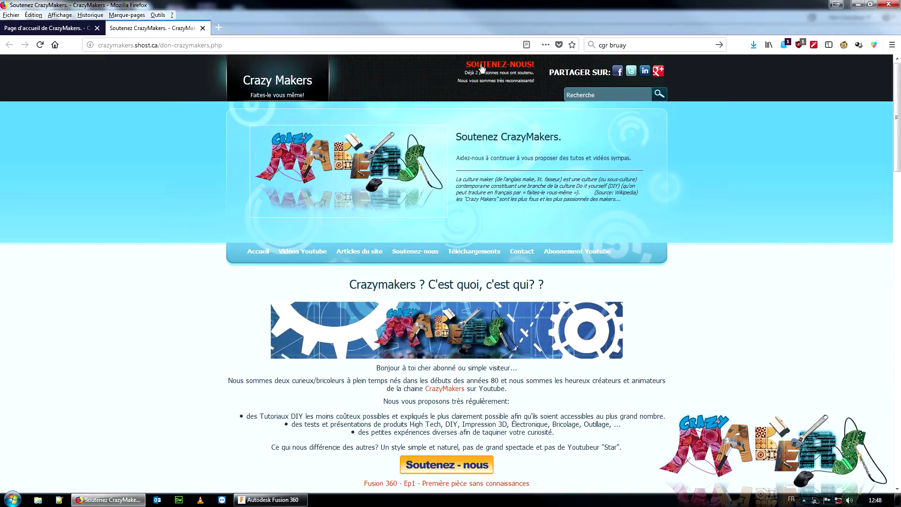
scroll(761, 237, down, 12)
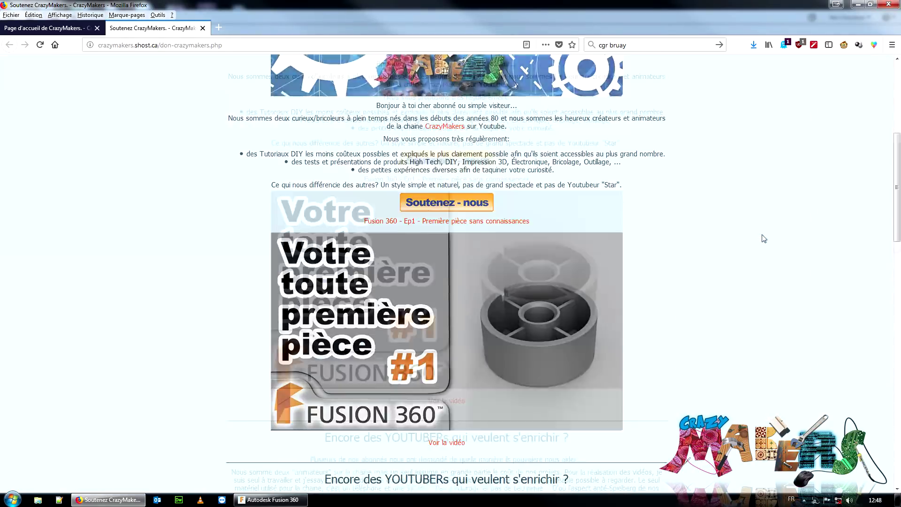
scroll(766, 237, down, 7)
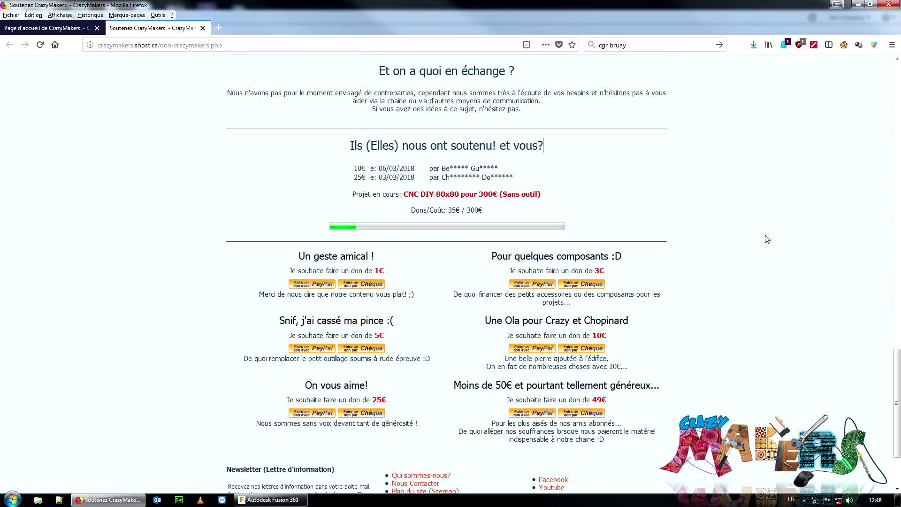
scroll(732, 234, up, 15)
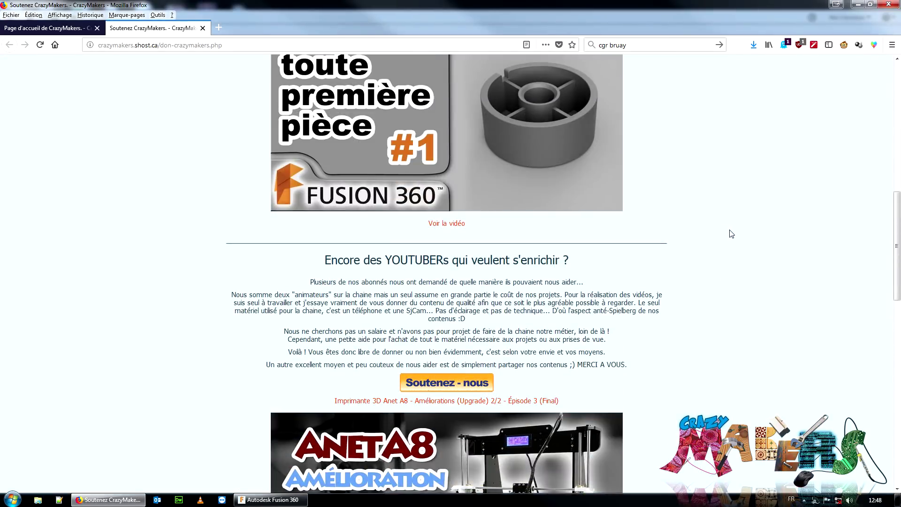
scroll(733, 234, up, 3)
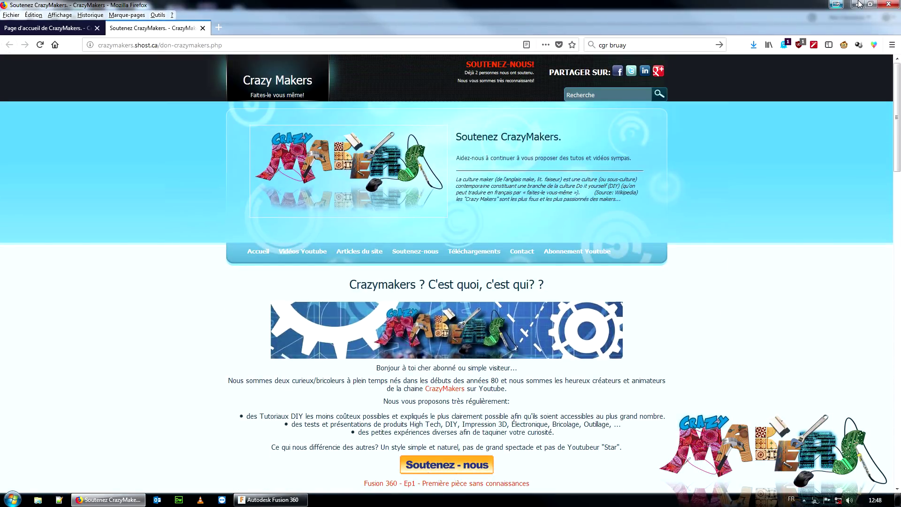
click(836, 5)
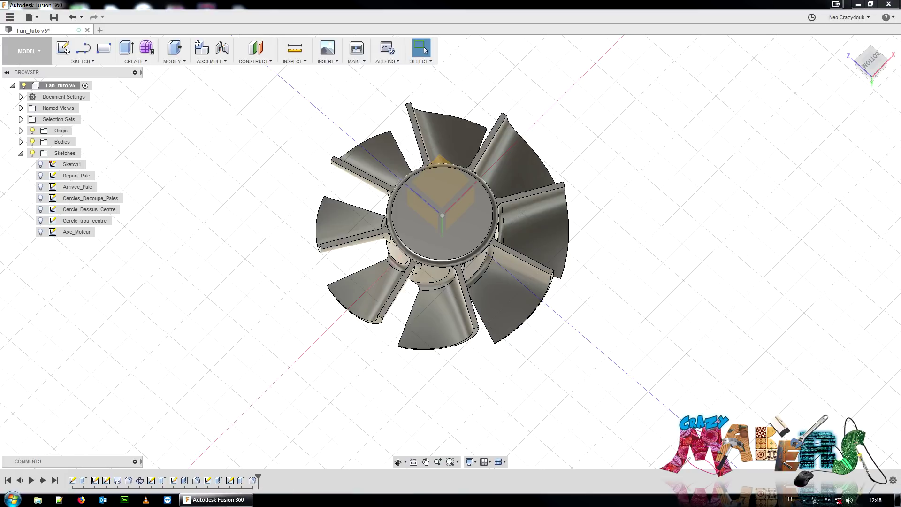